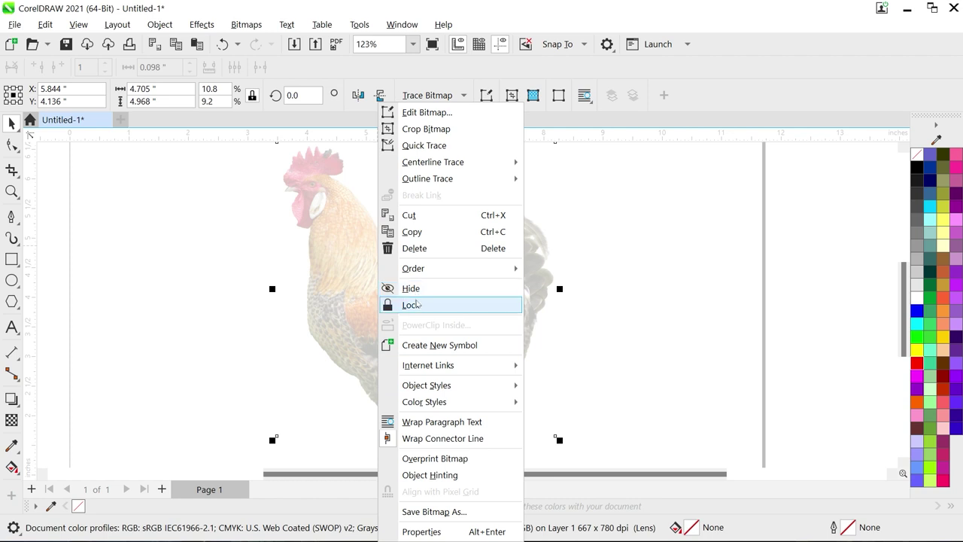
Lock the faded rooster reference image and deselect it.
{"action": "left_click", "coordinate": [410, 304]}
{"action": "left_click", "coordinate": [151, 238]}
With the Pen tool, start tracing the rooster's comb along its underside and rounded rear edge.
{"action": "scroll", "coordinate": [327, 289], "scroll_direction": "up", "scroll_amount": 5}
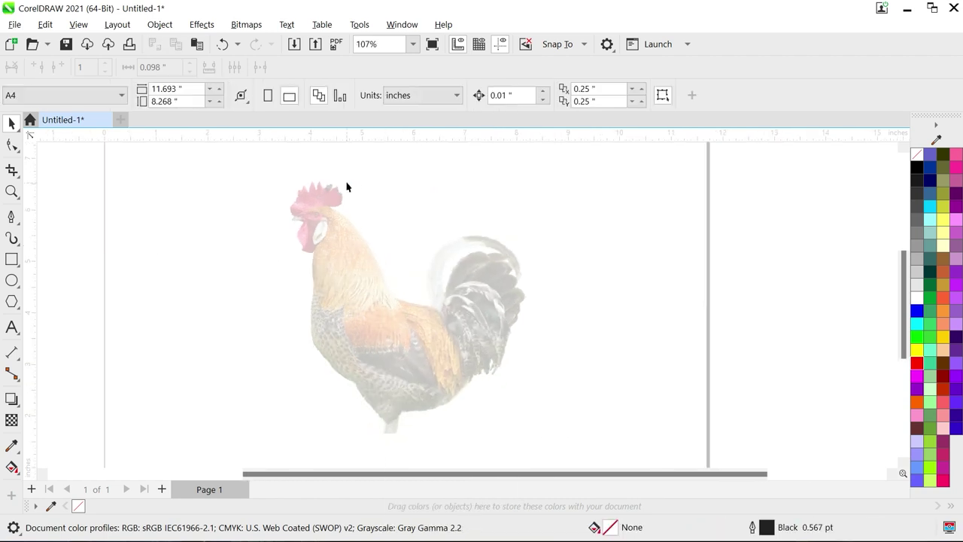
{"action": "scroll", "coordinate": [293, 259], "scroll_direction": "up", "scroll_amount": 3}
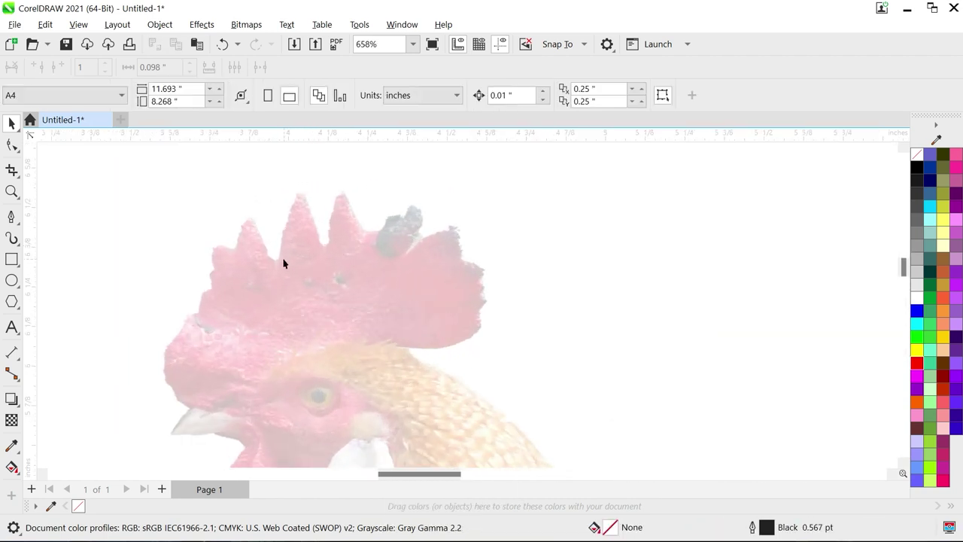
{"action": "left_click", "coordinate": [12, 217]}
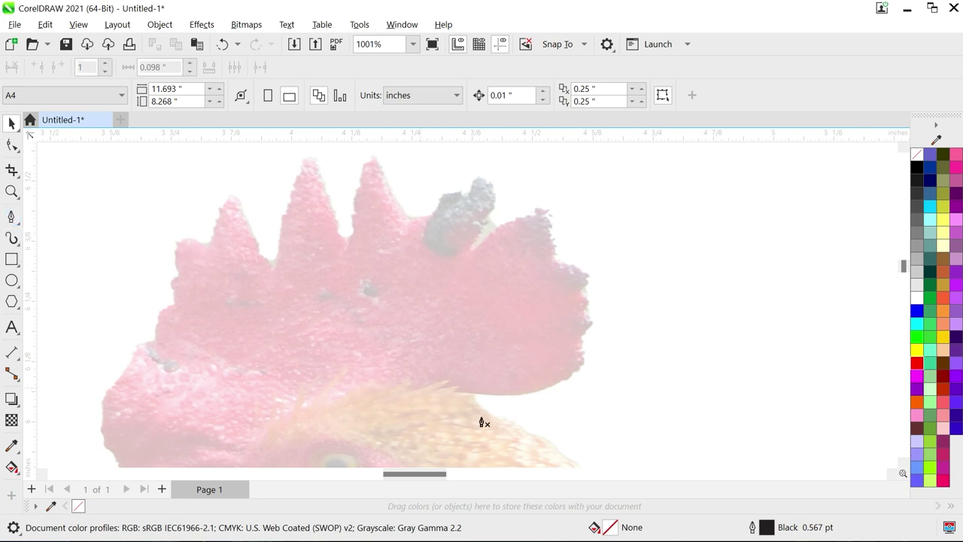
{"action": "left_click", "coordinate": [458, 392]}
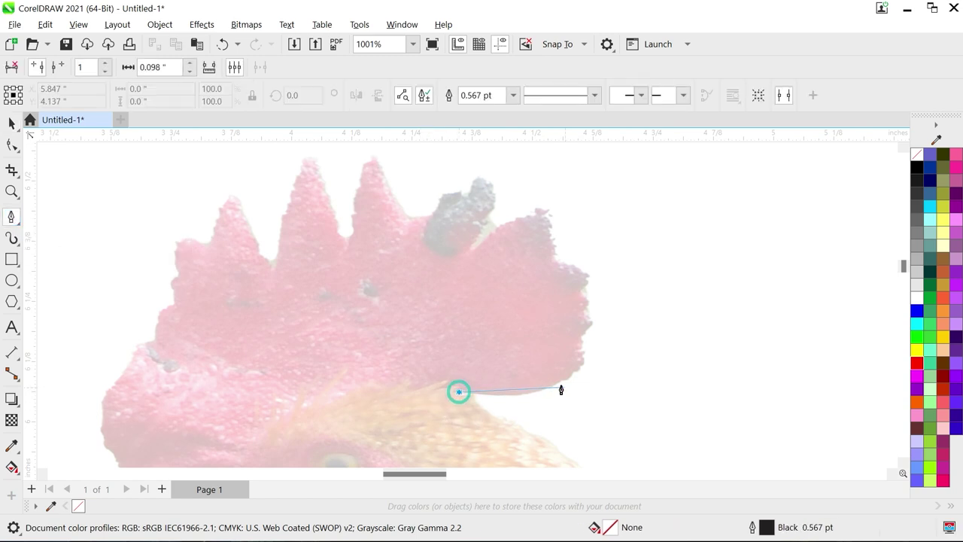
{"action": "left_click", "coordinate": [561, 385]}
{"action": "double_click", "coordinate": [583, 367]}
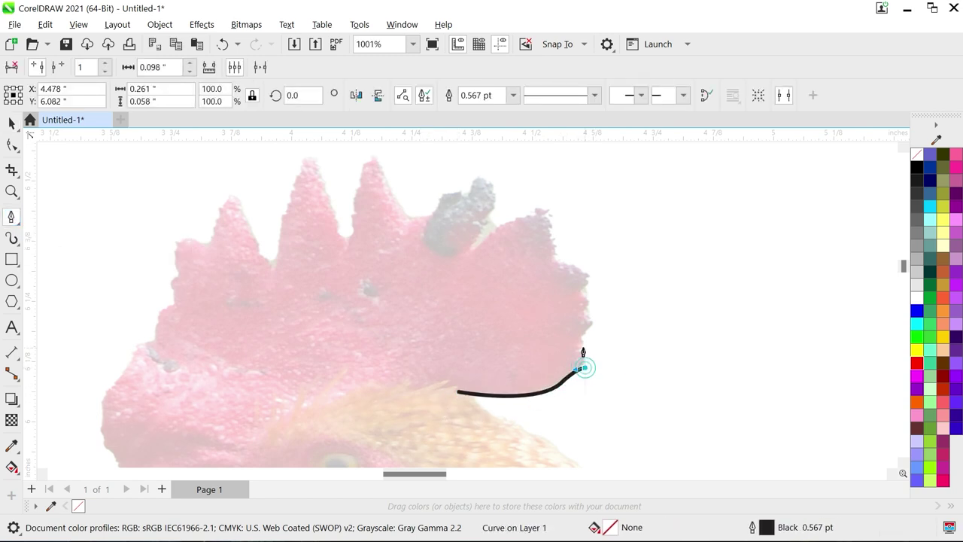
{"action": "left_click", "coordinate": [584, 341]}
{"action": "double_click", "coordinate": [589, 327]}
{"action": "left_click_drag", "start_coordinate": [585, 277], "coordinate": [557, 246]}
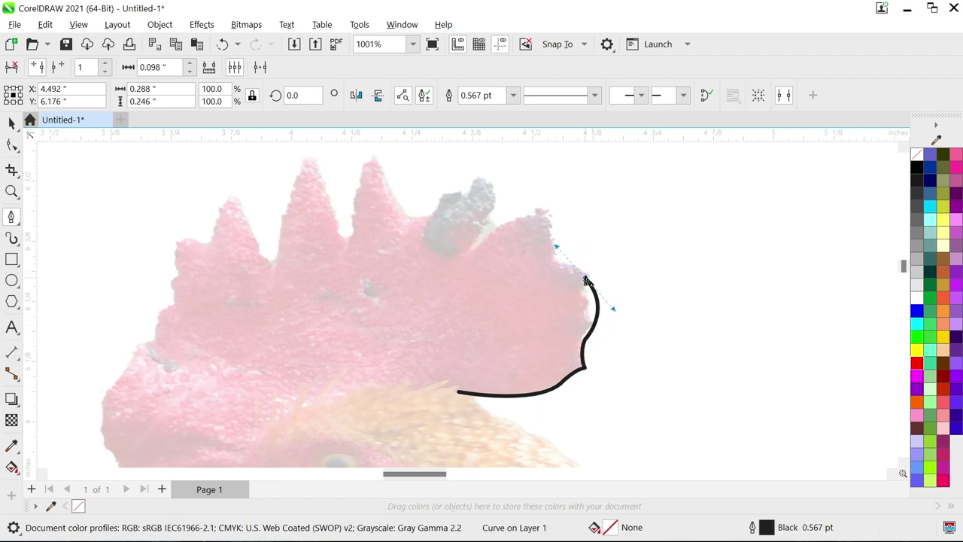
Continue the comb outline over the two rear spikes and up to the tip of the tall spike in front of them.
{"action": "left_click", "coordinate": [555, 260]}
{"action": "left_click_drag", "start_coordinate": [563, 204], "coordinate": [586, 188]}
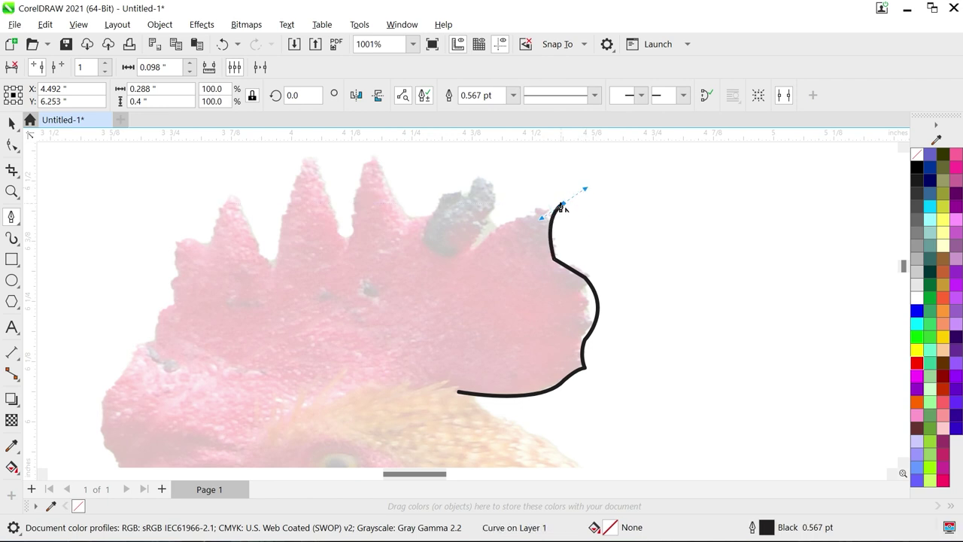
{"action": "left_click", "coordinate": [494, 230]}
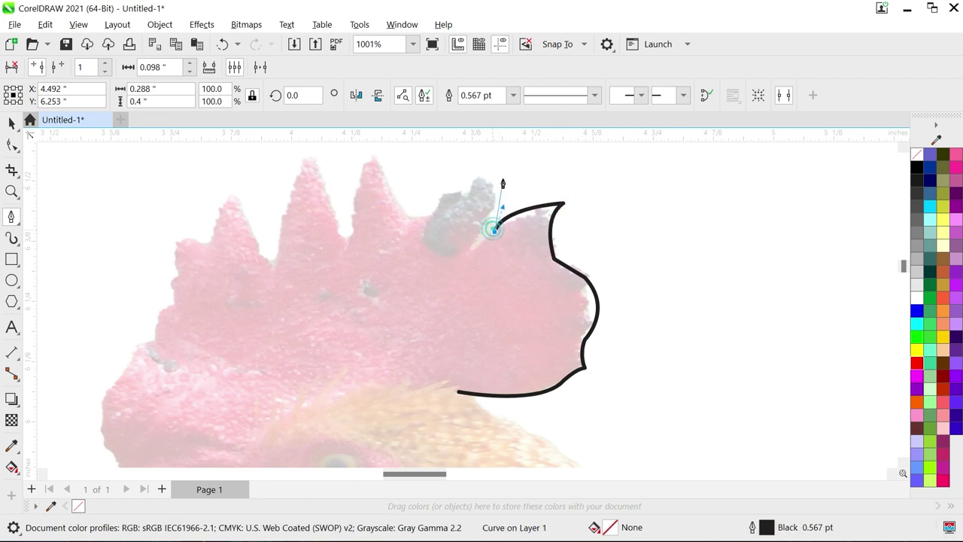
{"action": "left_click_drag", "start_coordinate": [521, 155], "coordinate": [519, 157]}
{"action": "left_click_drag", "start_coordinate": [446, 204], "coordinate": [371, 164]}
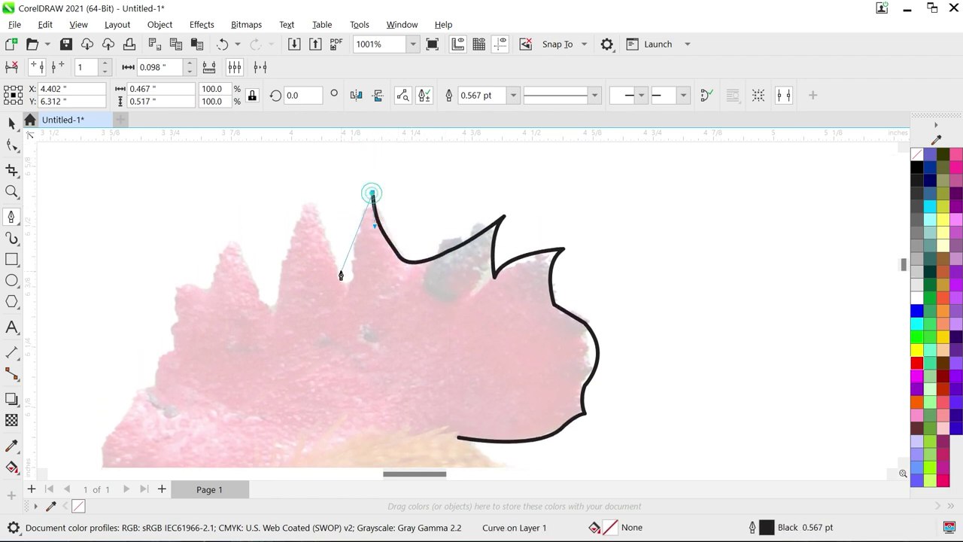
Trace the comb's middle spikes with curved segments, ending at the tip of the shorter spike in front of them.
{"action": "left_click_drag", "start_coordinate": [350, 282], "coordinate": [348, 333]}
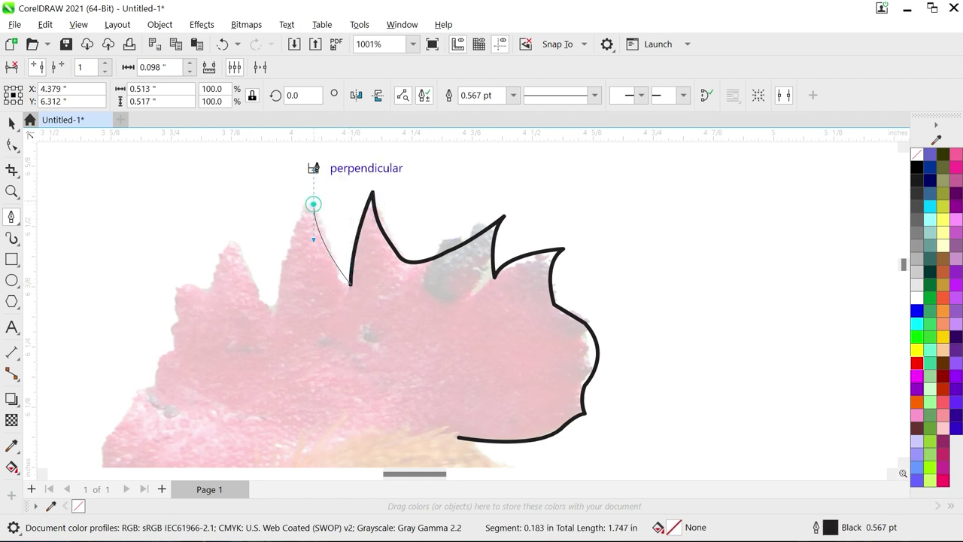
{"action": "left_click_drag", "start_coordinate": [313, 206], "coordinate": [276, 306]}
{"action": "left_click_drag", "start_coordinate": [276, 306], "coordinate": [270, 373]}
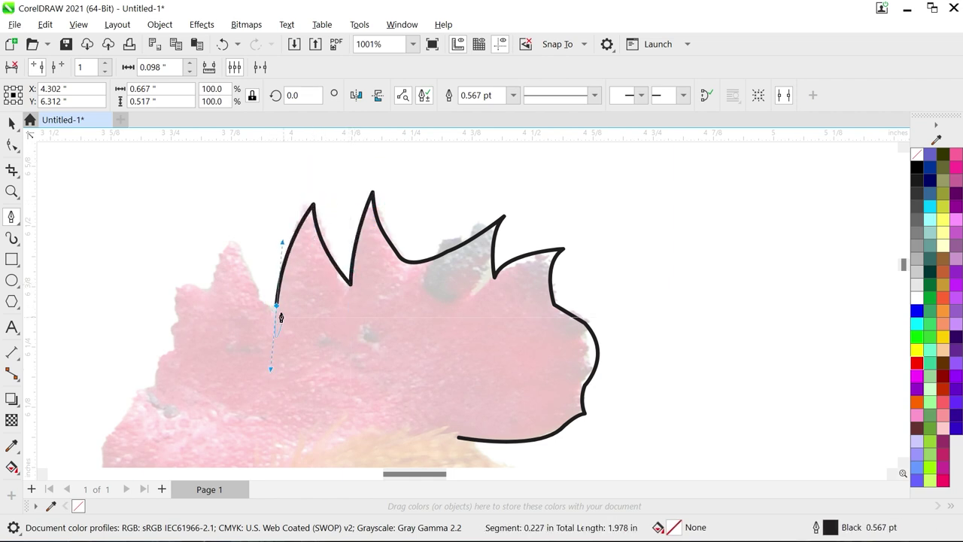
{"action": "left_click_drag", "start_coordinate": [237, 235], "coordinate": [231, 165]}
{"action": "left_click", "coordinate": [236, 236]}
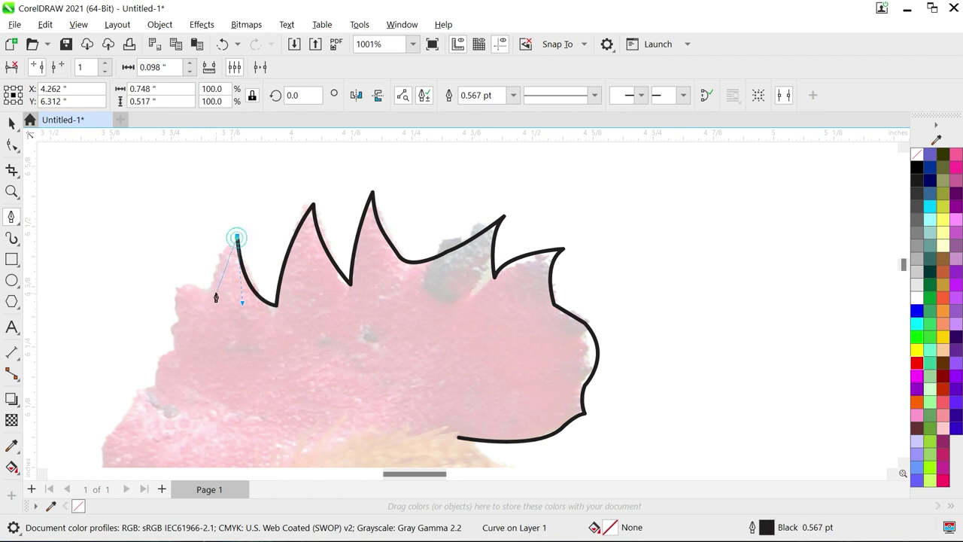
Extend the comb outline over its foremost upright spike and down to the comb's front edge.
{"action": "left_click_drag", "start_coordinate": [209, 284], "coordinate": [211, 323]}
{"action": "left_click", "coordinate": [209, 283]}
{"action": "left_click_drag", "start_coordinate": [171, 246], "coordinate": [164, 204]}
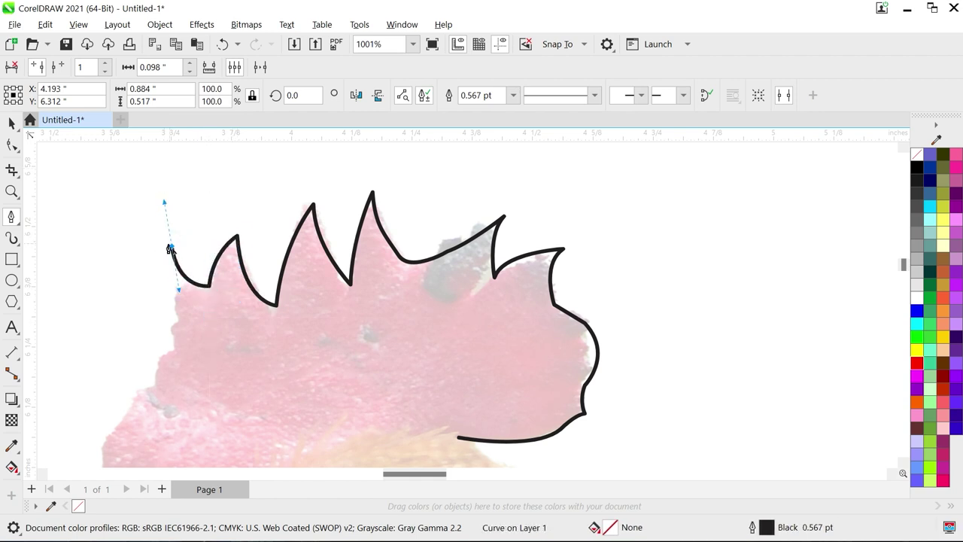
{"action": "left_click", "coordinate": [172, 247]}
{"action": "left_click_drag", "start_coordinate": [172, 323], "coordinate": [183, 345]}
{"action": "left_click", "coordinate": [173, 324]}
Add the two forward-pointing comb tips, close the outline with an arched bottom edge at about 1.01 × 0.52 in, and deselect it.
{"action": "scroll", "coordinate": [319, 277], "scroll_direction": "down", "scroll_amount": 2}
{"action": "scroll", "coordinate": [283, 348], "scroll_direction": "up", "scroll_amount": 2}
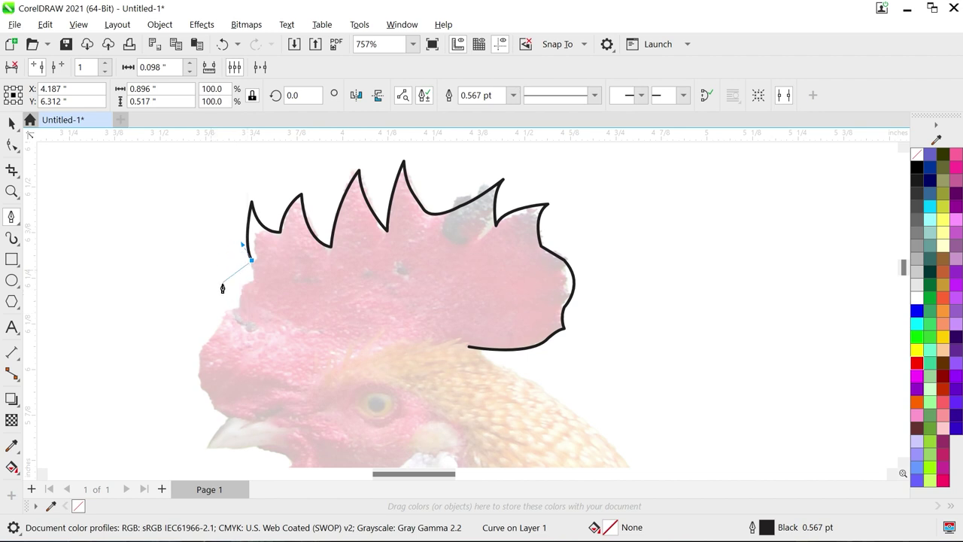
{"action": "mouse_move", "coordinate": [216, 271]}
{"action": "left_mouse_down"}
{"action": "mouse_move", "coordinate": [212, 256]}
{"action": "mouse_move", "coordinate": [200, 264]}
{"action": "left_mouse_up"}
{"action": "left_click", "coordinate": [216, 272]}
{"action": "left_click_drag", "start_coordinate": [247, 289], "coordinate": [270, 299]}
{"action": "left_click", "coordinate": [247, 290]}
{"action": "left_click_drag", "start_coordinate": [205, 332], "coordinate": [263, 335]}
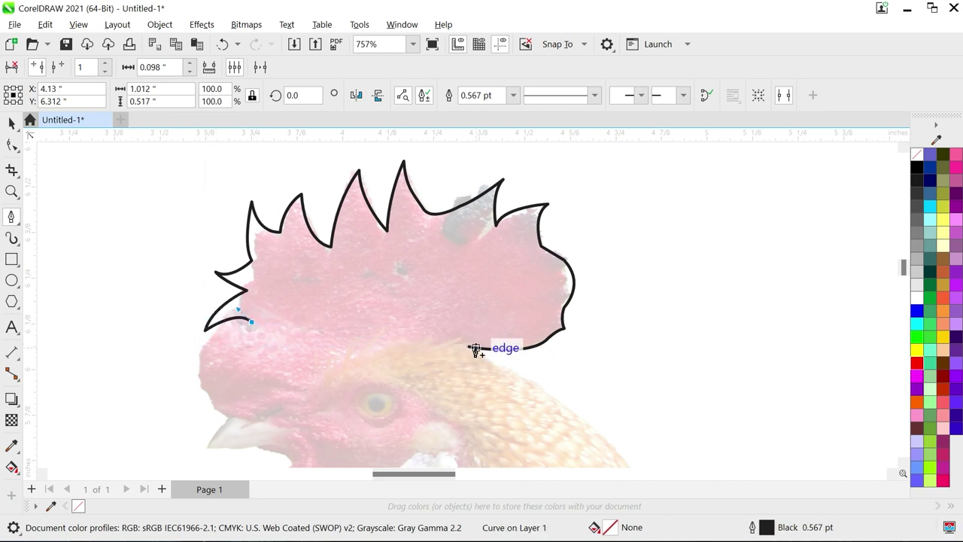
{"action": "left_click_drag", "start_coordinate": [475, 349], "coordinate": [356, 267]}
{"action": "left_click", "coordinate": [11, 124]}
{"action": "scroll", "coordinate": [300, 257], "scroll_direction": "down", "scroll_amount": 4}
{"action": "scroll", "coordinate": [302, 258], "scroll_direction": "up", "scroll_amount": 1}
{"action": "left_click", "coordinate": [142, 263]}
With the Pen tool, draw the upper beak past the face and curve back through the mouth notch to the lower beak's tip.
{"action": "scroll", "coordinate": [254, 339], "scroll_direction": "up", "scroll_amount": 1}
{"action": "left_click", "coordinate": [12, 216]}
{"action": "scroll", "coordinate": [286, 325], "scroll_direction": "up", "scroll_amount": 1}
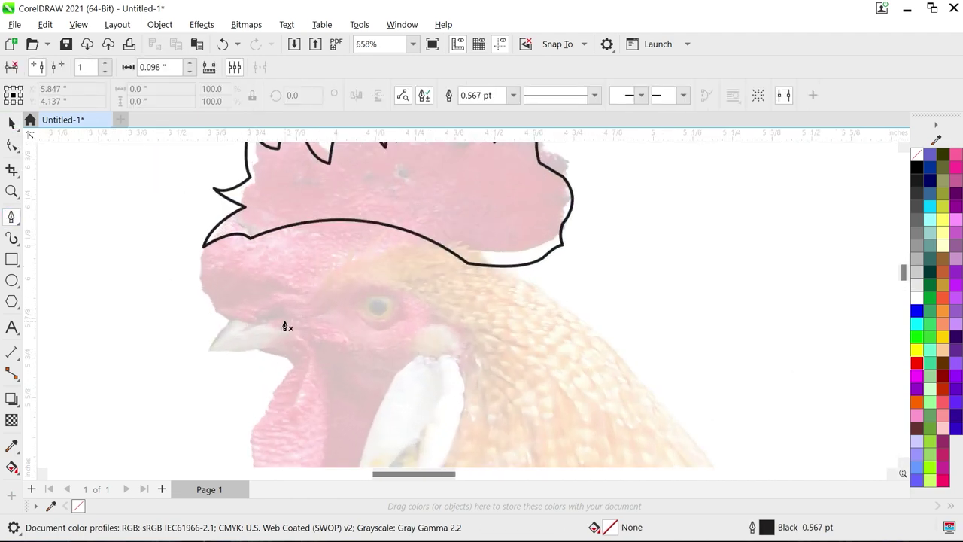
{"action": "left_click", "coordinate": [269, 285]}
{"action": "scroll", "coordinate": [218, 283], "scroll_direction": "down", "scroll_amount": 1}
{"action": "mouse_move", "coordinate": [105, 262]}
{"action": "left_mouse_down"}
{"action": "mouse_move", "coordinate": [27, 273]}
{"action": "mouse_move", "coordinate": [95, 302]}
{"action": "left_mouse_up"}
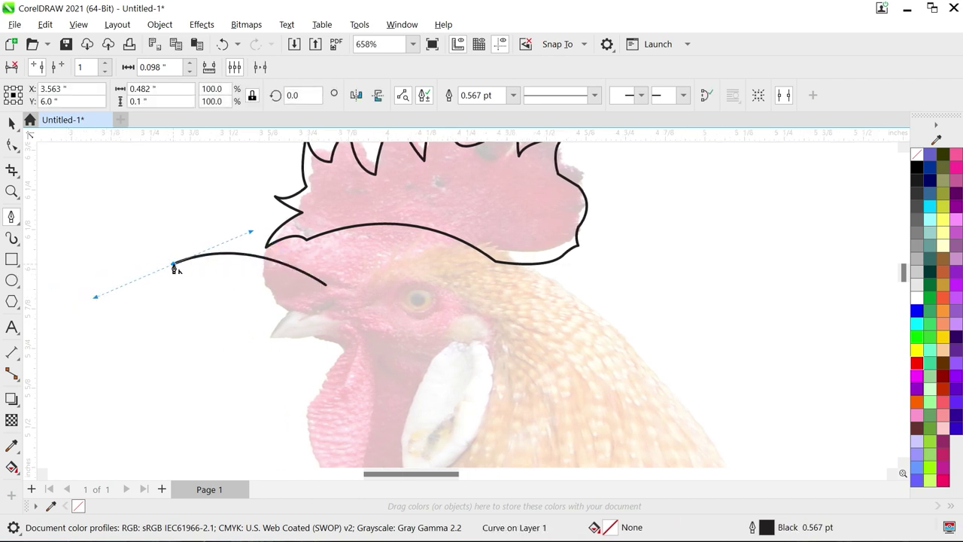
{"action": "left_click", "coordinate": [266, 295]}
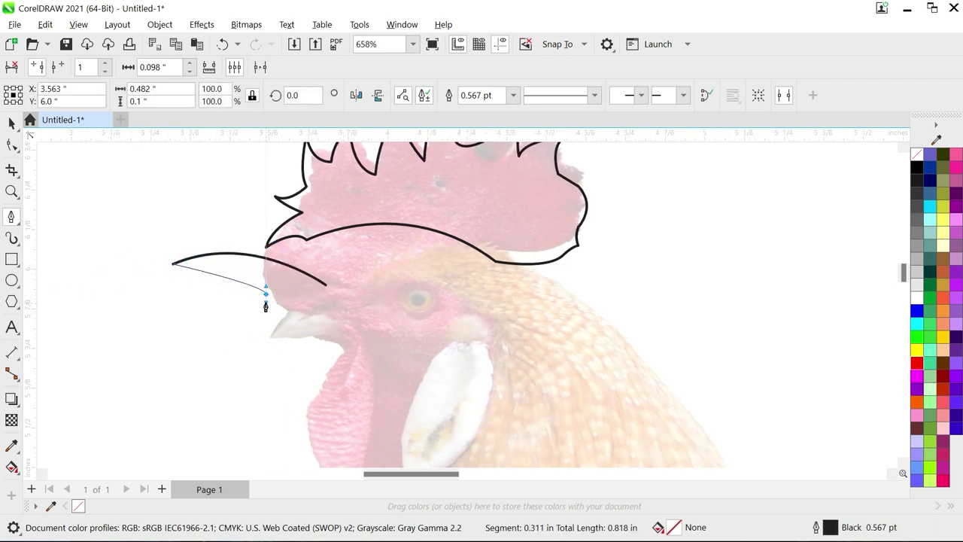
{"action": "left_click_drag", "start_coordinate": [265, 306], "coordinate": [231, 322]}
{"action": "left_click", "coordinate": [225, 312]}
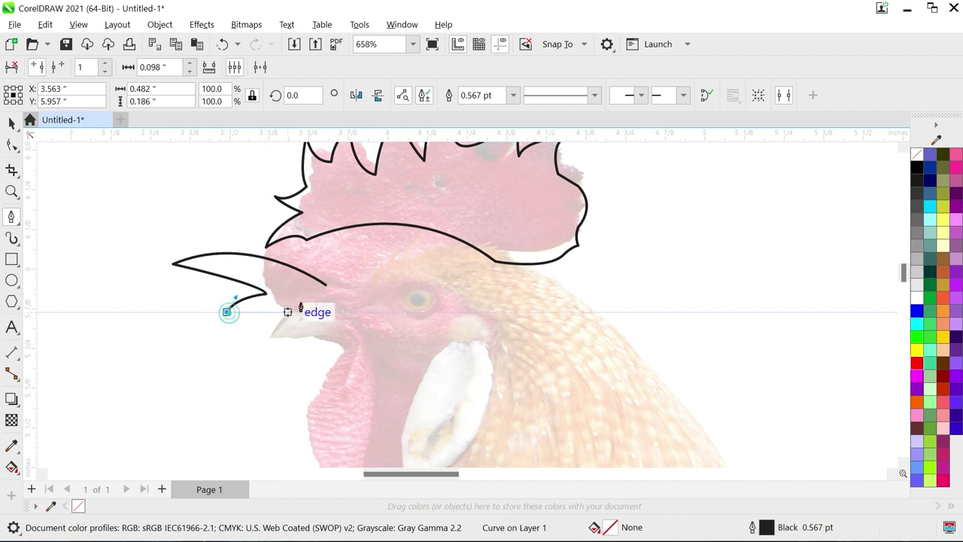
Draw the lower beak's underside and close the beak at its starting node with a concave back edge, about 0.48 × 0.23 in overall.
{"action": "left_click", "coordinate": [317, 342]}
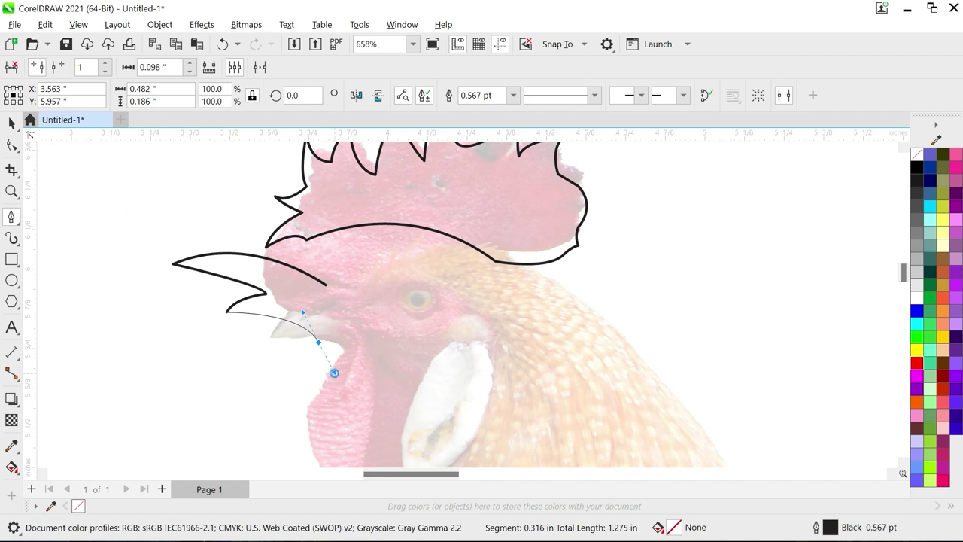
{"action": "left_click_drag", "start_coordinate": [334, 373], "coordinate": [334, 376]}
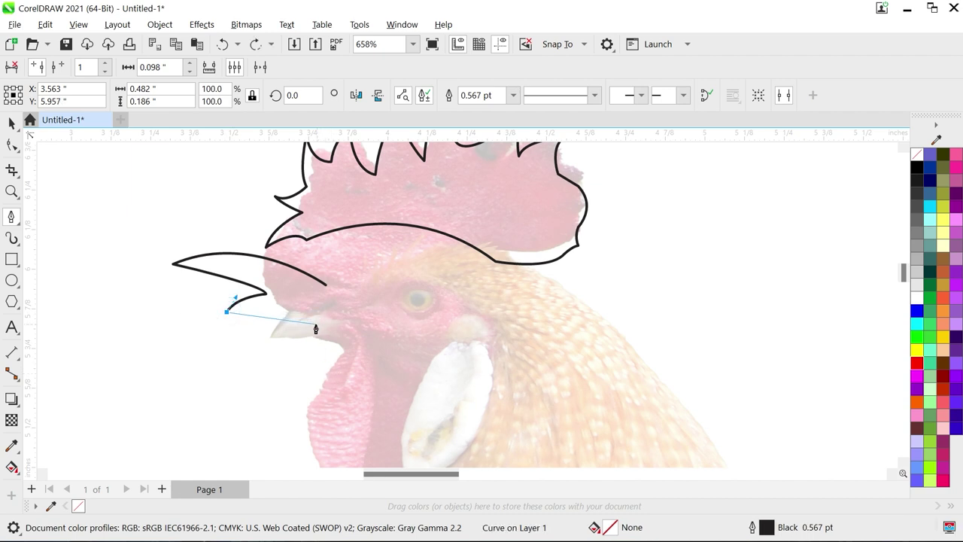
{"action": "left_click_drag", "start_coordinate": [315, 325], "coordinate": [314, 333]}
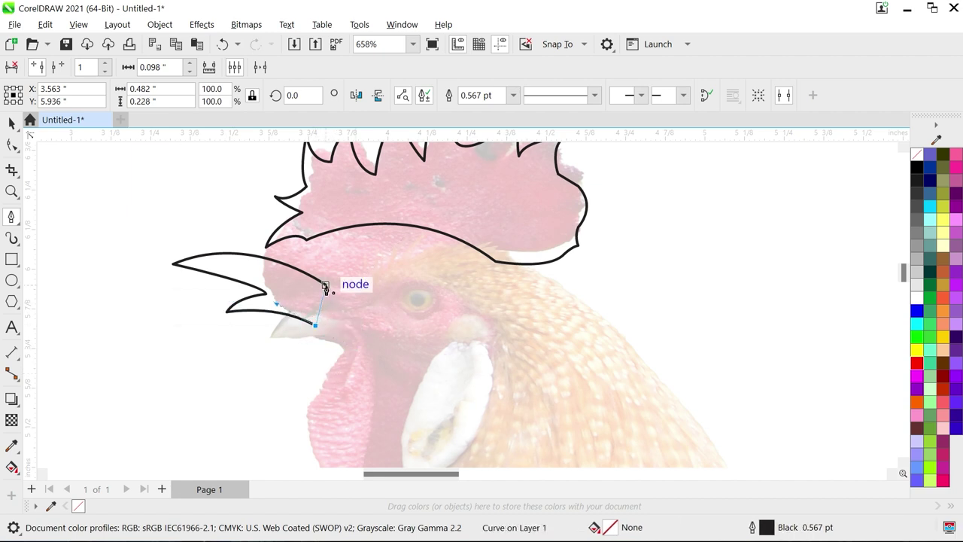
{"action": "left_click", "coordinate": [325, 286]}
Enlarge the beak to about 0.59 × 0.31 in and move it down over the reference beak.
{"action": "left_click", "coordinate": [15, 125]}
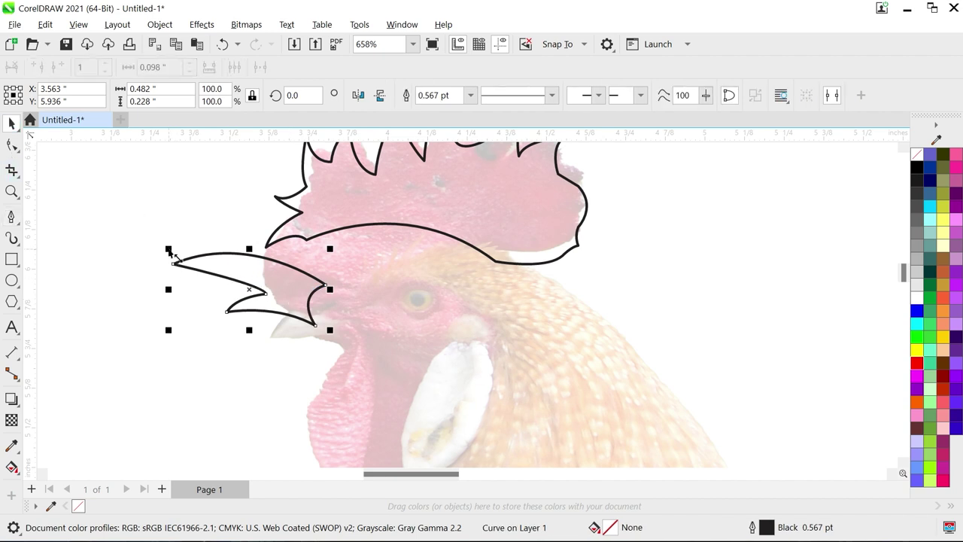
{"action": "left_click_drag", "start_coordinate": [169, 249], "coordinate": [136, 222]}
{"action": "left_click_drag", "start_coordinate": [233, 330], "coordinate": [232, 338]}
{"action": "left_click_drag", "start_coordinate": [262, 291], "coordinate": [262, 315]}
{"action": "scroll", "coordinate": [269, 321], "scroll_direction": "down", "scroll_amount": 2}
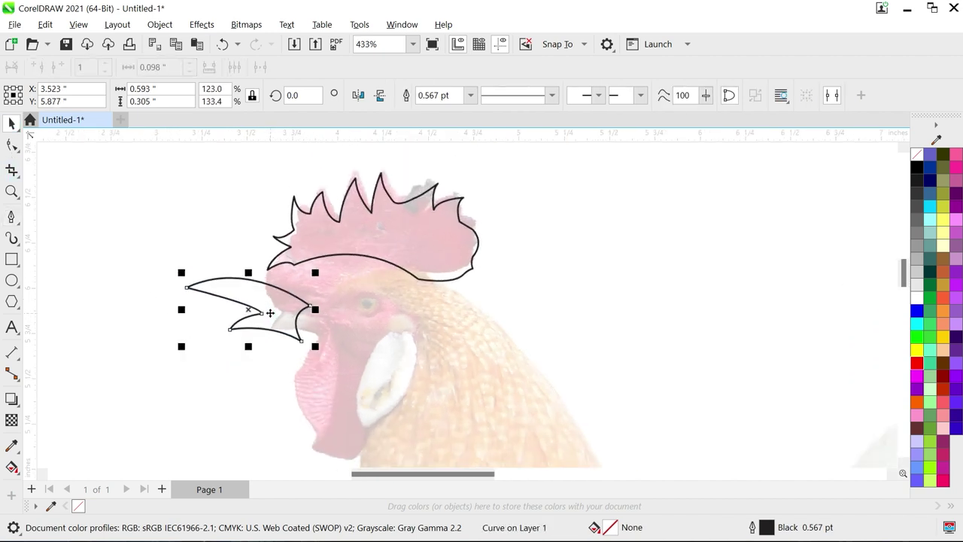
Draw a circle about 0.19 in across near the rooster's eye.
{"action": "left_click", "coordinate": [11, 280]}
{"action": "scroll", "coordinate": [344, 323], "scroll_direction": "up", "scroll_amount": 2}
{"action": "scroll", "coordinate": [365, 314], "scroll_direction": "down", "scroll_amount": 1}
{"action": "left_click_drag", "start_coordinate": [348, 303], "coordinate": [396, 356]}
Rotate the beak by about 3.9° and move it up against the front of the face.
{"action": "left_click_drag", "start_coordinate": [331, 231], "coordinate": [348, 218]}
{"action": "left_click_drag", "start_coordinate": [275, 310], "coordinate": [274, 284]}
{"action": "left_click", "coordinate": [274, 284]}
{"action": "left_click_drag", "start_coordinate": [311, 325], "coordinate": [319, 324]}
Position the circle behind the beak at about 0.245 in across and make a smaller copy about 0.11 in across.
{"action": "left_click_drag", "start_coordinate": [375, 338], "coordinate": [352, 310]}
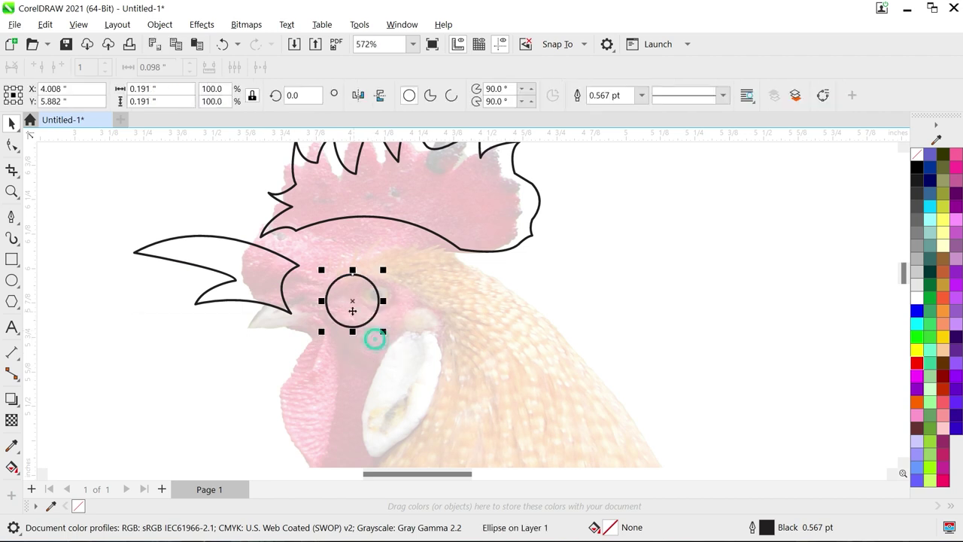
{"action": "mouse_move", "coordinate": [388, 338]}
{"action": "left_mouse_down"}
{"action": "mouse_move", "coordinate": [401, 348]}
{"action": "mouse_move", "coordinate": [372, 345]}
{"action": "left_mouse_up"}
{"action": "right_click", "coordinate": [371, 345]}
Nudge the smaller circle so it sits slightly above and to the right of the larger circle's center.
{"action": "key", "text": "Up"}
{"action": "key", "text": "Right"}
{"action": "key", "text": "Up"}
{"action": "key", "text": "Up"}
{"action": "key", "text": "Up"}
{"action": "key", "text": "Up"}
{"action": "key", "text": "Down"}
{"action": "key", "text": "Down"}
{"action": "key", "text": "Down"}
{"action": "key", "text": "Down"}
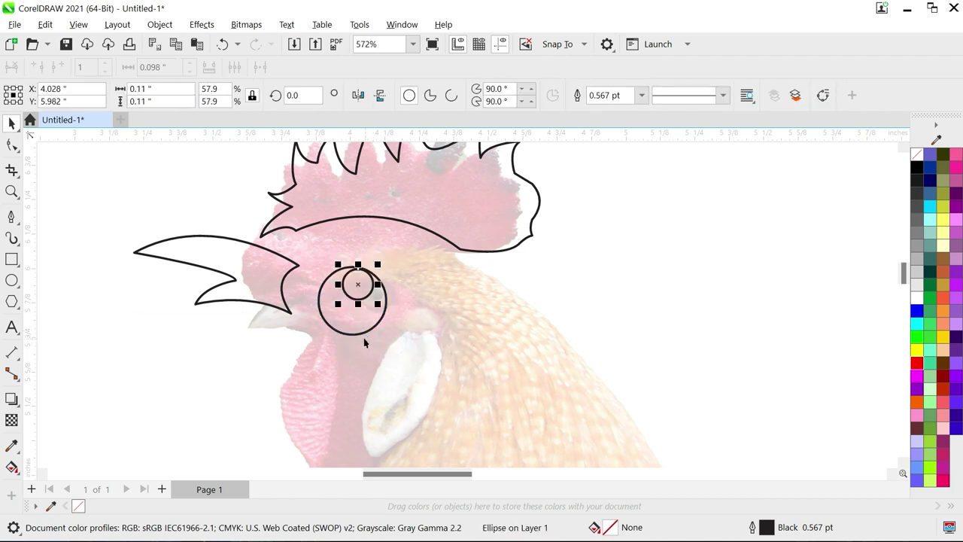
Fill the comb red and the beak yellow, and remove the outlines from both.
{"action": "left_click", "coordinate": [385, 200]}
{"action": "left_click", "coordinate": [916, 362]}
{"action": "key", "text": "Tab"}
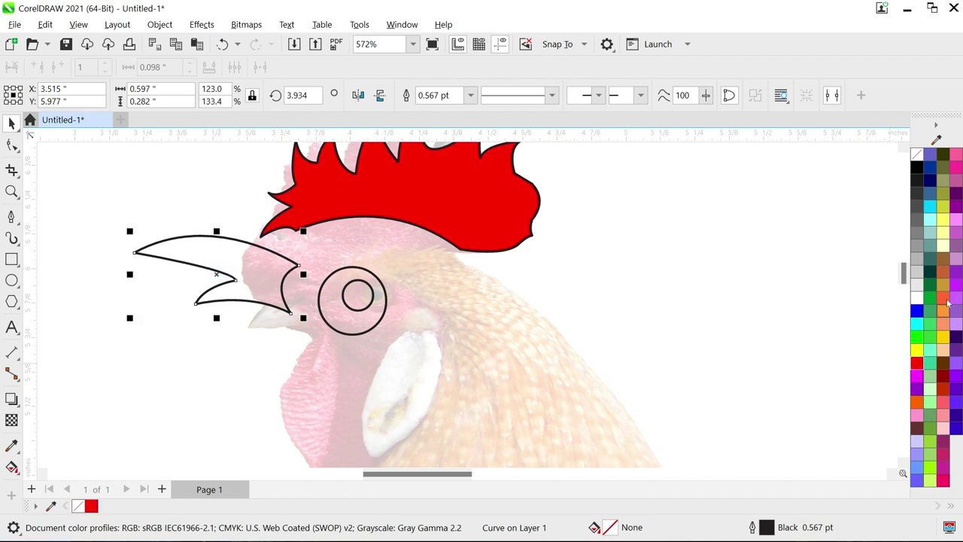
{"action": "left_click", "coordinate": [943, 336]}
{"action": "key", "text": "shift+Tab"}
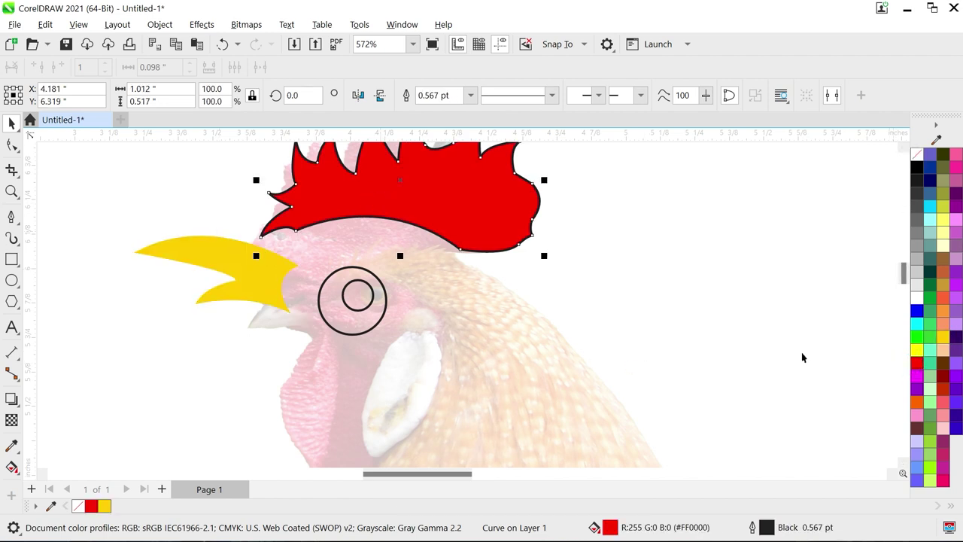
{"action": "right_click", "coordinate": [916, 154]}
Fill the large eye circle red and the inner circle white, both without outlines.
{"action": "left_click", "coordinate": [334, 321]}
{"action": "left_click", "coordinate": [916, 362]}
{"action": "right_click", "coordinate": [916, 155]}
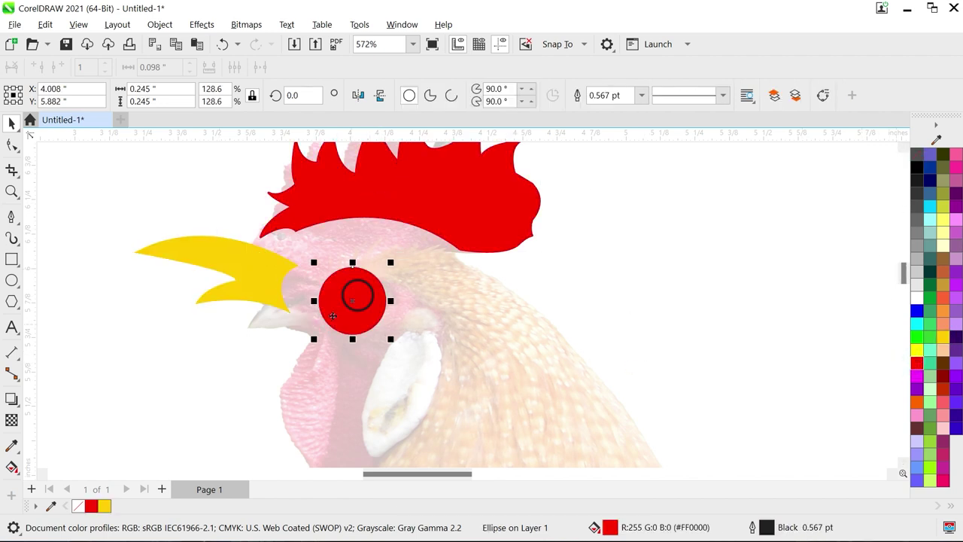
{"action": "key", "text": "Tab"}
{"action": "left_click", "coordinate": [918, 298]}
{"action": "scroll", "coordinate": [372, 298], "scroll_direction": "up", "scroll_amount": 3}
{"action": "right_click", "coordinate": [917, 155]}
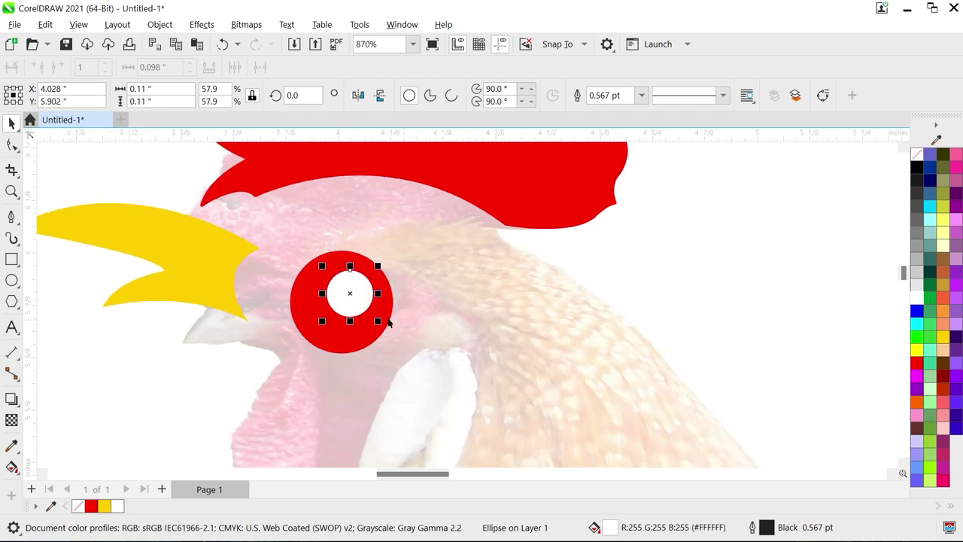
Create a pupil from a copy of the white circle, about 0.048 in across, nudge it upward, fill it black and deselect it.
{"action": "left_click_drag", "start_coordinate": [379, 321], "coordinate": [364, 340]}
{"action": "key", "text": "Up"}
{"action": "left_click", "coordinate": [364, 307], "text": "shift"}
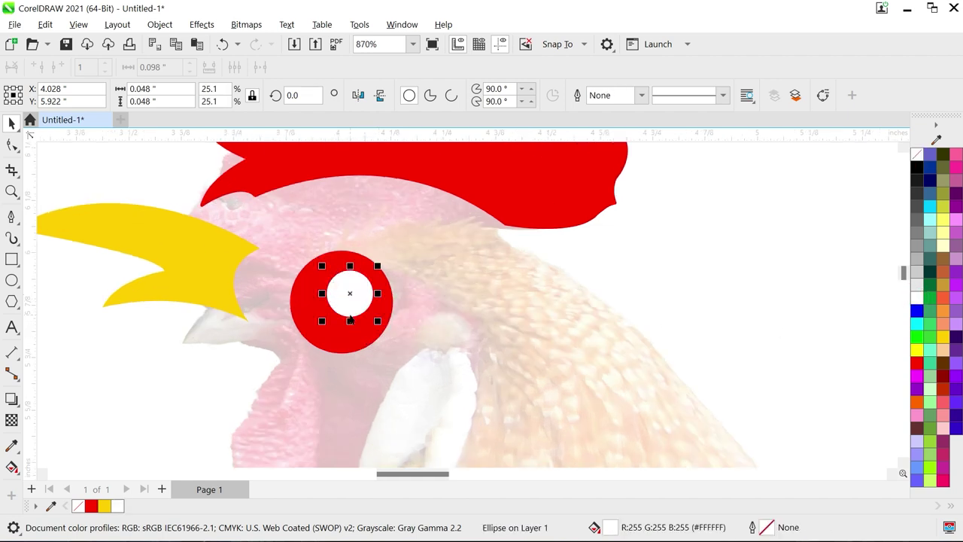
{"action": "key", "text": "Up"}
{"action": "left_click", "coordinate": [357, 282]}
{"action": "left_click", "coordinate": [916, 169]}
{"action": "scroll", "coordinate": [557, 241], "scroll_direction": "down", "scroll_amount": 3}
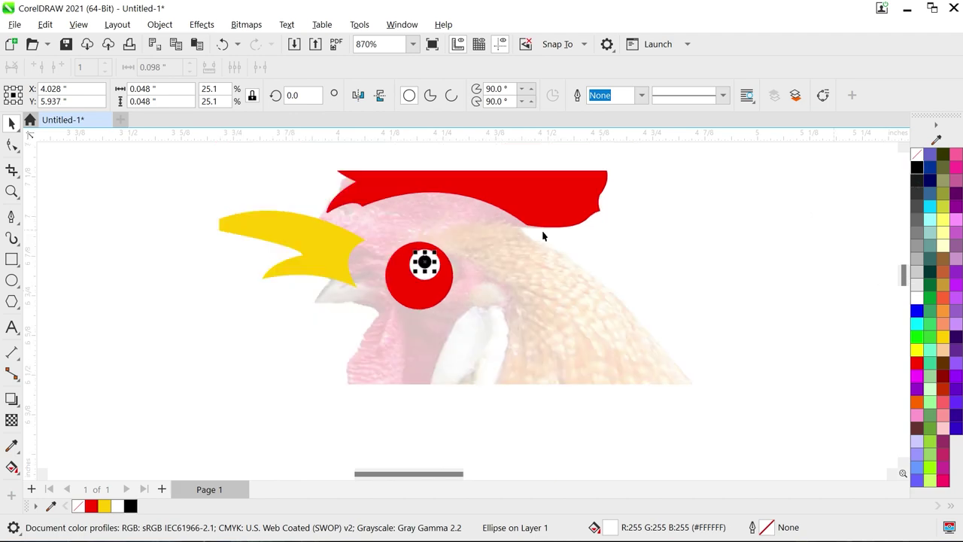
{"action": "left_click", "coordinate": [82, 244]}
Draw a closed wattle outline with the Pen tool below the beak, about 0.39 by 0.68 in.
{"action": "scroll", "coordinate": [226, 260], "scroll_direction": "down", "scroll_amount": 1}
{"action": "left_click", "coordinate": [12, 217]}
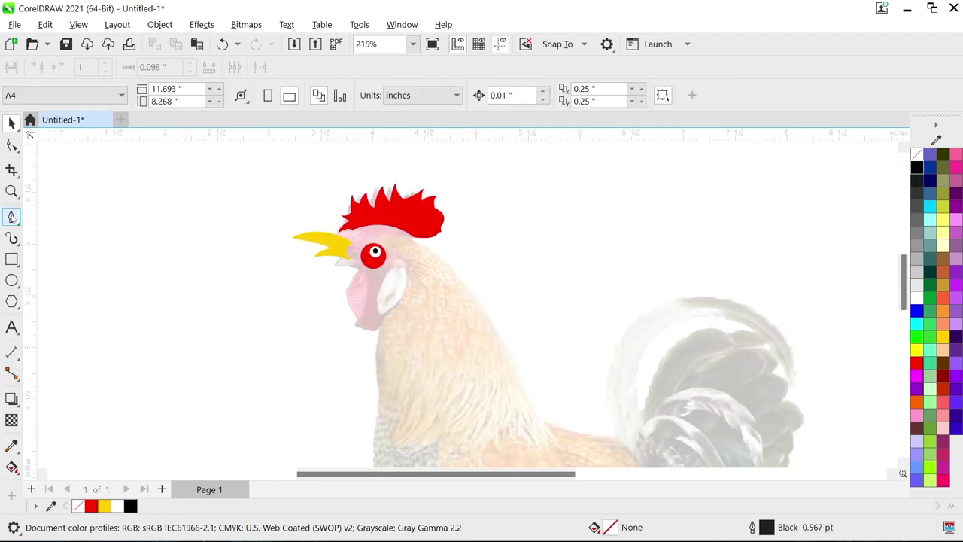
{"action": "scroll", "coordinate": [336, 268], "scroll_direction": "up", "scroll_amount": 2}
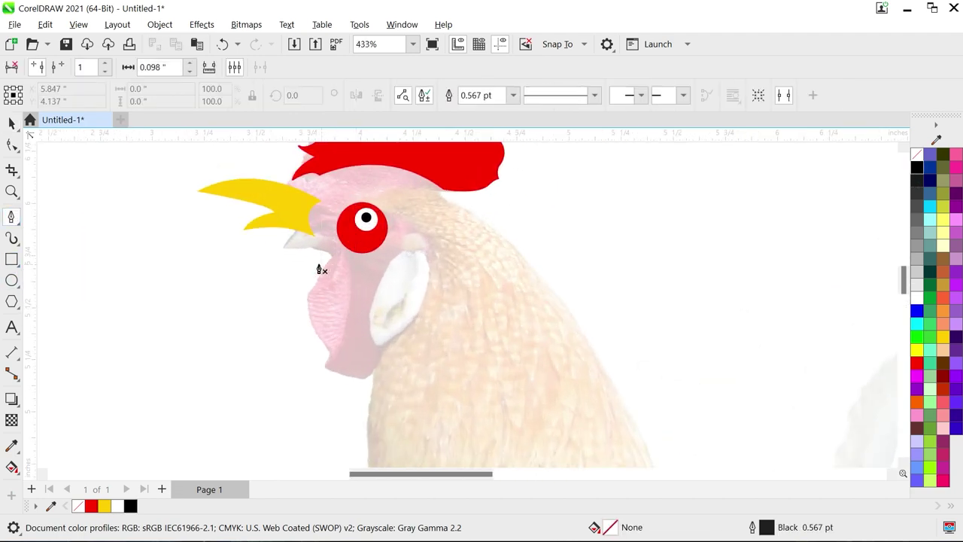
{"action": "left_click", "coordinate": [321, 261]}
{"action": "left_click_drag", "start_coordinate": [270, 361], "coordinate": [228, 404]}
{"action": "key", "text": "Escape"}
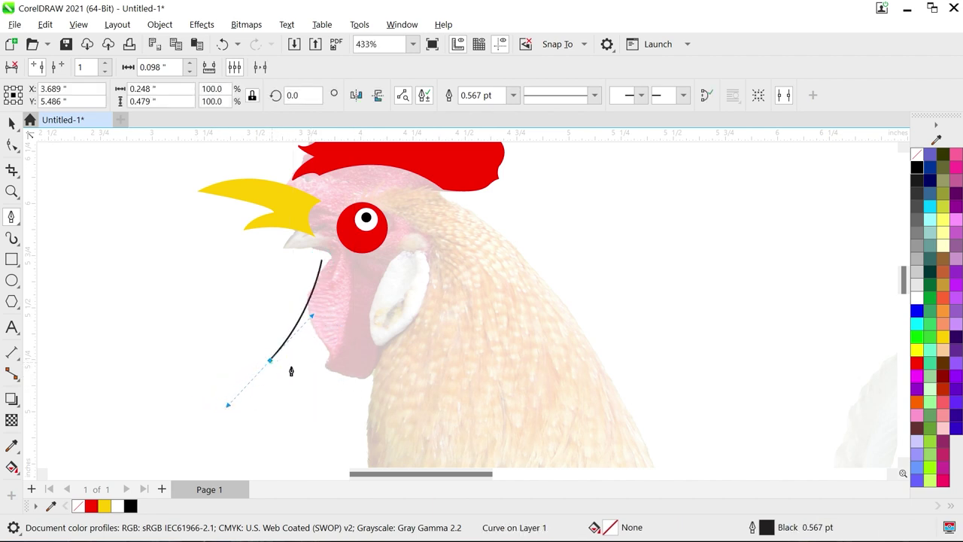
{"action": "left_click_drag", "start_coordinate": [352, 361], "coordinate": [442, 265]}
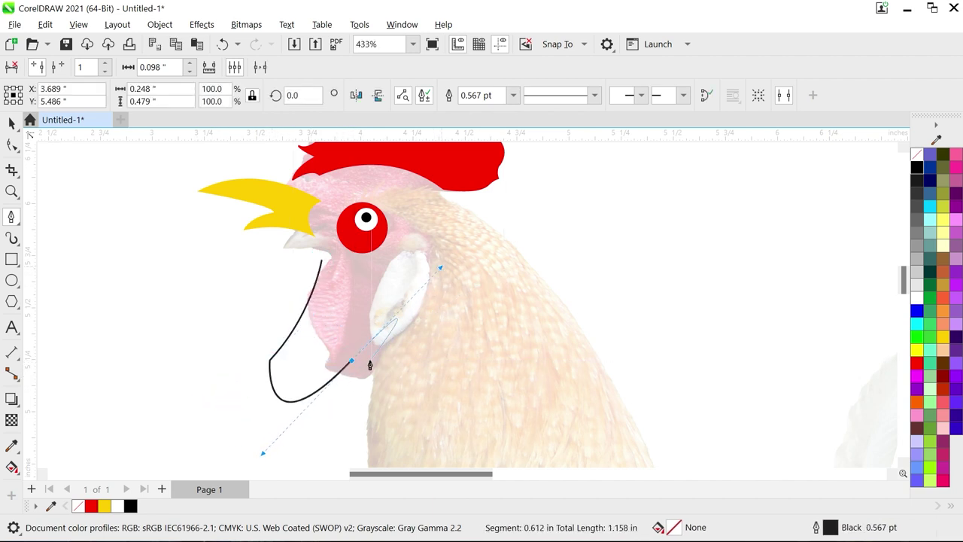
{"action": "left_click", "coordinate": [322, 261]}
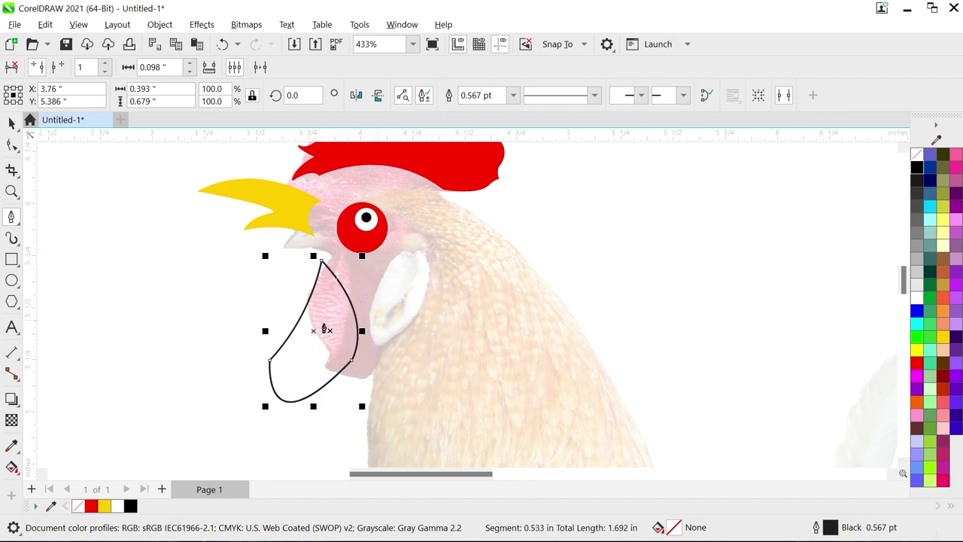
Delete the wattle's two lower nodes, shorten its bottom curve, and add a node on the neck-side edge to form a slanted teardrop.
{"action": "left_click", "coordinate": [11, 145]}
{"action": "double_click", "coordinate": [270, 360]}
{"action": "double_click", "coordinate": [352, 360]}
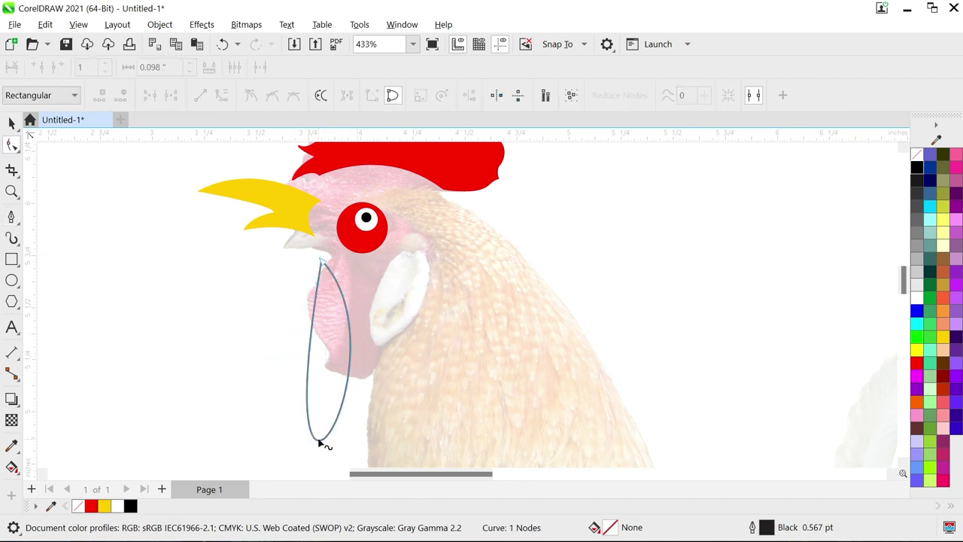
{"action": "left_click_drag", "start_coordinate": [319, 440], "coordinate": [292, 373]}
{"action": "double_click", "coordinate": [320, 338]}
{"action": "left_click_drag", "start_coordinate": [320, 338], "coordinate": [333, 351]}
{"action": "left_click_drag", "start_coordinate": [259, 406], "coordinate": [244, 361]}
{"action": "left_click_drag", "start_coordinate": [309, 396], "coordinate": [294, 409]}
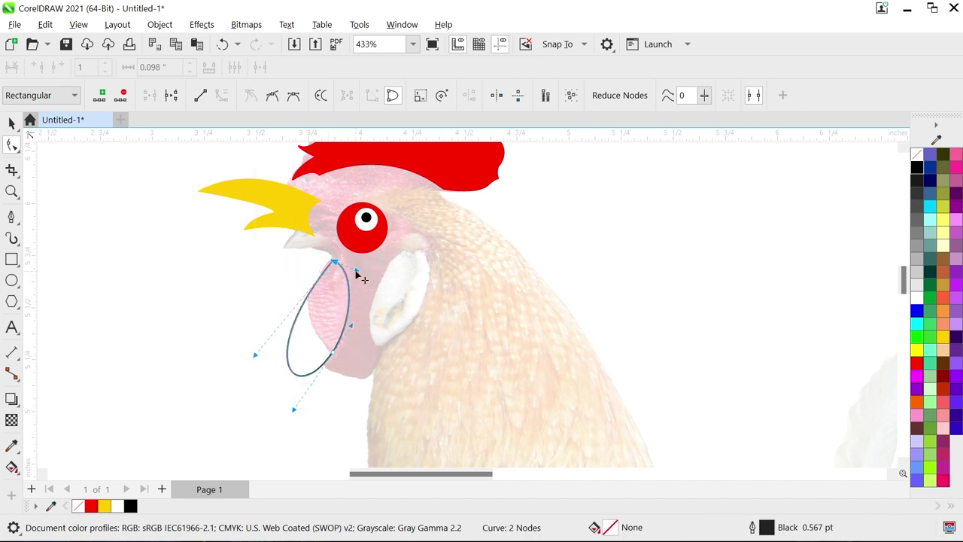
Refine the wattle's curves and add a node on its outer edge, bending that edge inward above a rounded lower lobe.
{"action": "left_click_drag", "start_coordinate": [355, 270], "coordinate": [346, 278]}
{"action": "left_click_drag", "start_coordinate": [333, 352], "coordinate": [327, 360]}
{"action": "left_click_drag", "start_coordinate": [256, 355], "coordinate": [207, 349]}
{"action": "double_click", "coordinate": [279, 314]}
{"action": "left_click_drag", "start_coordinate": [279, 314], "coordinate": [293, 321]}
{"action": "left_click_drag", "start_coordinate": [254, 380], "coordinate": [240, 372]}
{"action": "left_click_drag", "start_coordinate": [262, 294], "coordinate": [302, 345]}
{"action": "key", "text": "Delete"}
{"action": "key", "text": "ctrl+z"}
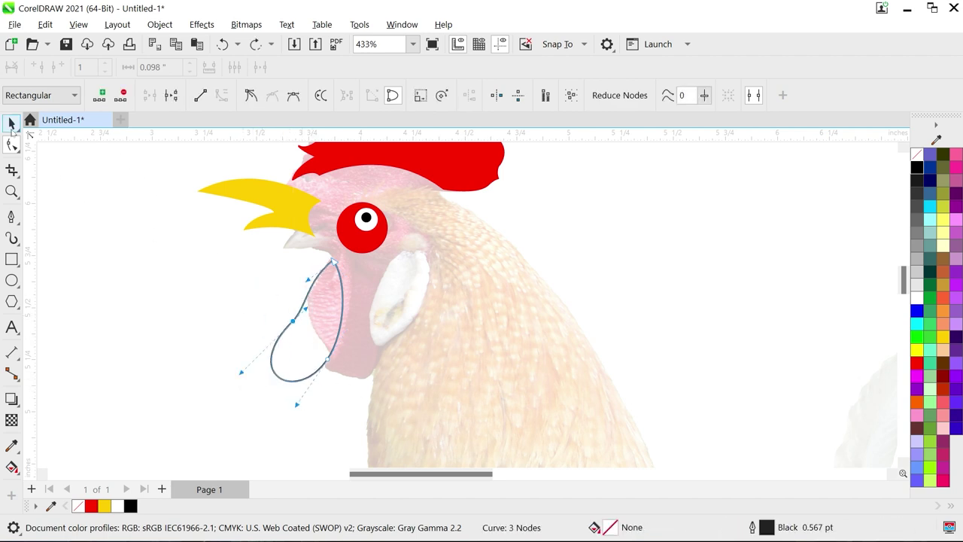
Squash the wattle to about 0.455 in high and nudge it left and slightly up.
{"action": "left_click", "coordinate": [11, 124]}
{"action": "left_click_drag", "start_coordinate": [307, 388], "coordinate": [308, 362]}
{"action": "key", "text": "Right"}
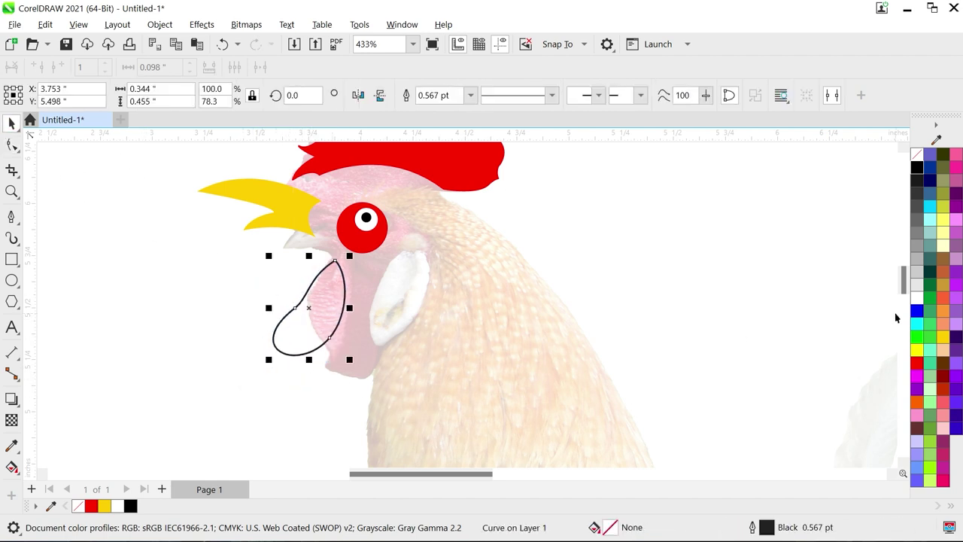
{"action": "key", "text": "Left"}
{"action": "key", "text": "Left"}
{"action": "key", "text": "Left"}
{"action": "key", "text": "Left"}
{"action": "key", "text": "Up"}
{"action": "key", "text": "Up"}
{"action": "key", "text": "Left"}
{"action": "key", "text": "Left"}
Fill the wattle red without an outline and deselect it.
{"action": "left_click", "coordinate": [916, 363]}
{"action": "right_click", "coordinate": [916, 154]}
{"action": "scroll", "coordinate": [340, 273], "scroll_direction": "down", "scroll_amount": 5}
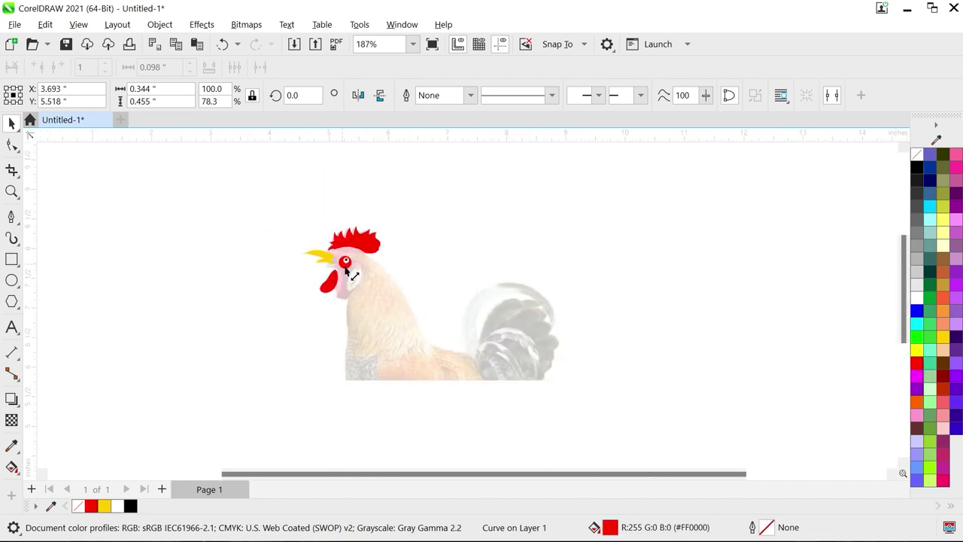
{"action": "left_click", "coordinate": [292, 270]}
Move the wattle up against the base of the beak and nudge the beak slightly left.
{"action": "scroll", "coordinate": [327, 263], "scroll_direction": "up", "scroll_amount": 2}
{"action": "left_click_drag", "start_coordinate": [330, 280], "coordinate": [355, 274]}
{"action": "left_click", "coordinate": [332, 252]}
{"action": "scroll", "coordinate": [332, 266], "scroll_direction": "up", "scroll_amount": 1}
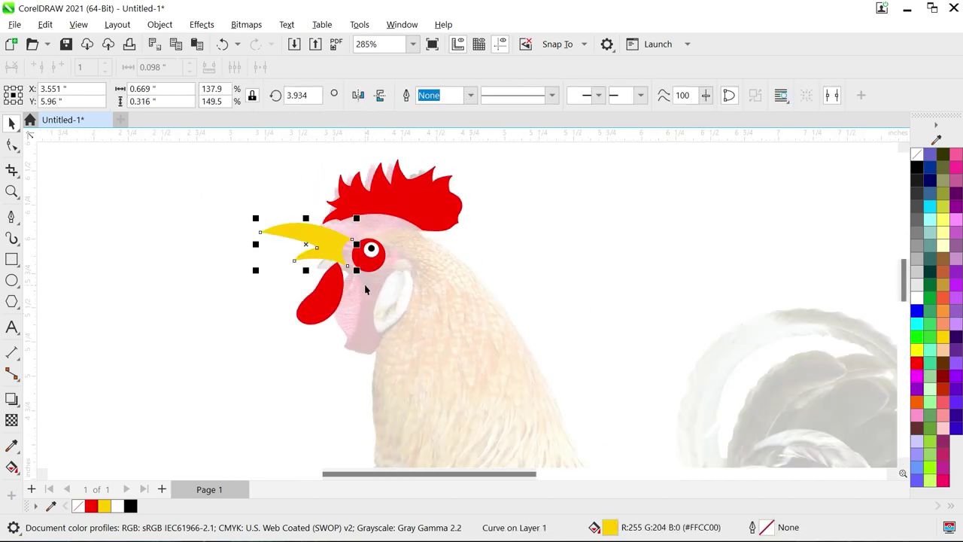
{"action": "scroll", "coordinate": [329, 267], "scroll_direction": "down", "scroll_amount": 4}
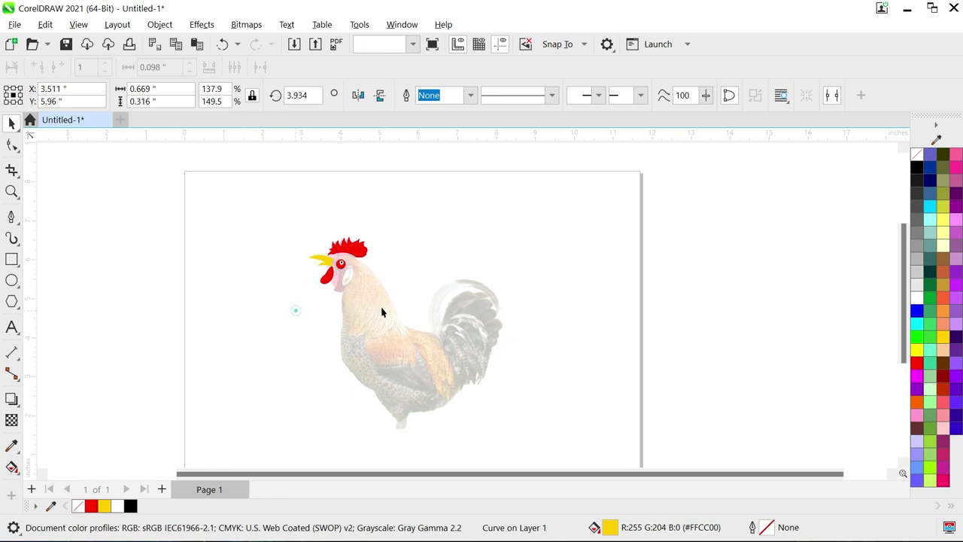
Trace the back of the neck with an open Pen curve containing one pointed feather notch, about 0.79 by 1.23 in.
{"action": "scroll", "coordinate": [406, 304], "scroll_direction": "up", "scroll_amount": 12}
{"action": "scroll", "coordinate": [80, 183], "scroll_direction": "down", "scroll_amount": 2}
{"action": "scroll", "coordinate": [287, 286], "scroll_direction": "up", "scroll_amount": 1}
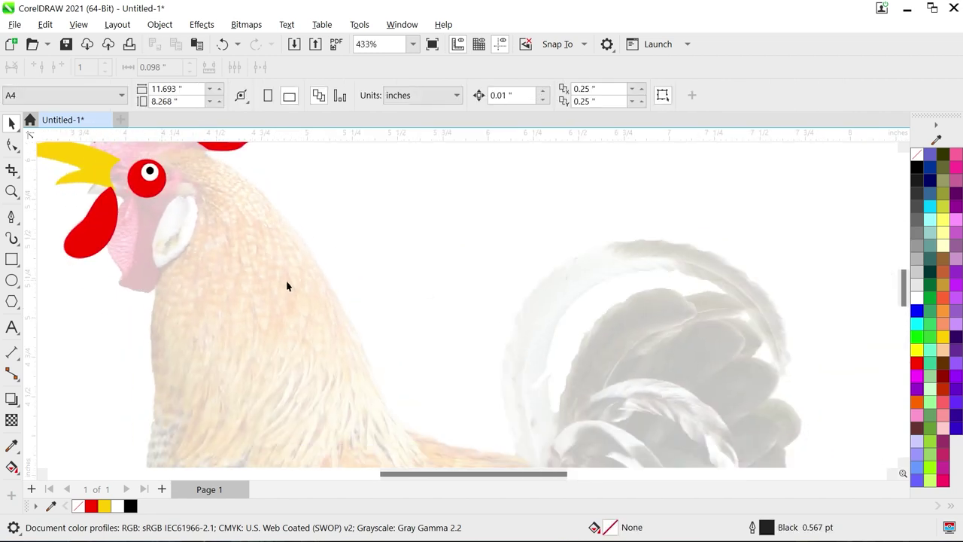
{"action": "left_click", "coordinate": [11, 216]}
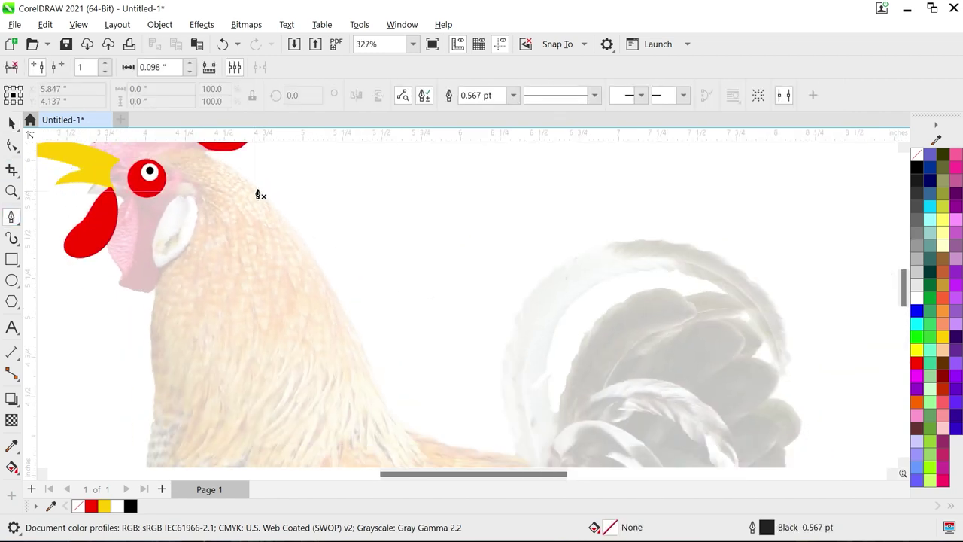
{"action": "left_click_drag", "start_coordinate": [336, 295], "coordinate": [352, 336]}
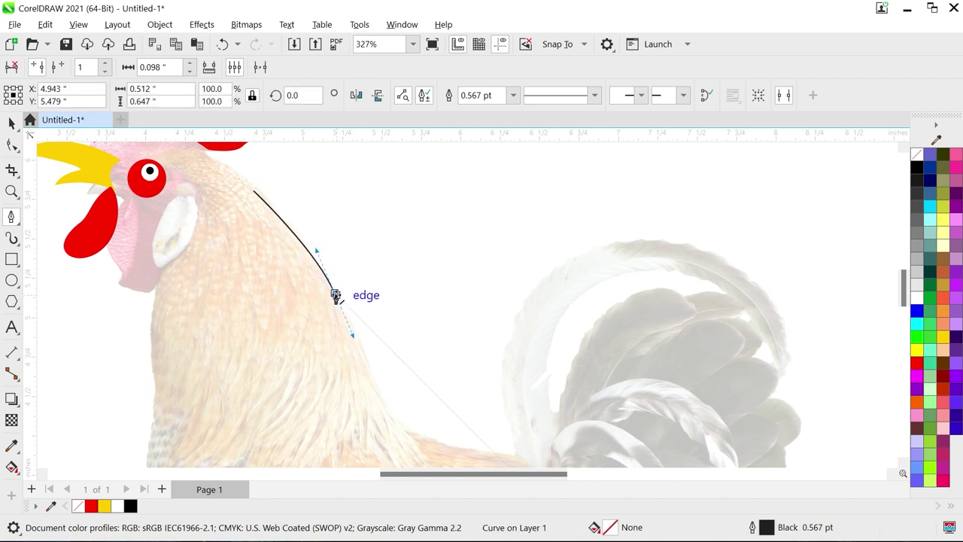
{"action": "left_click_drag", "start_coordinate": [298, 285], "coordinate": [267, 292]}
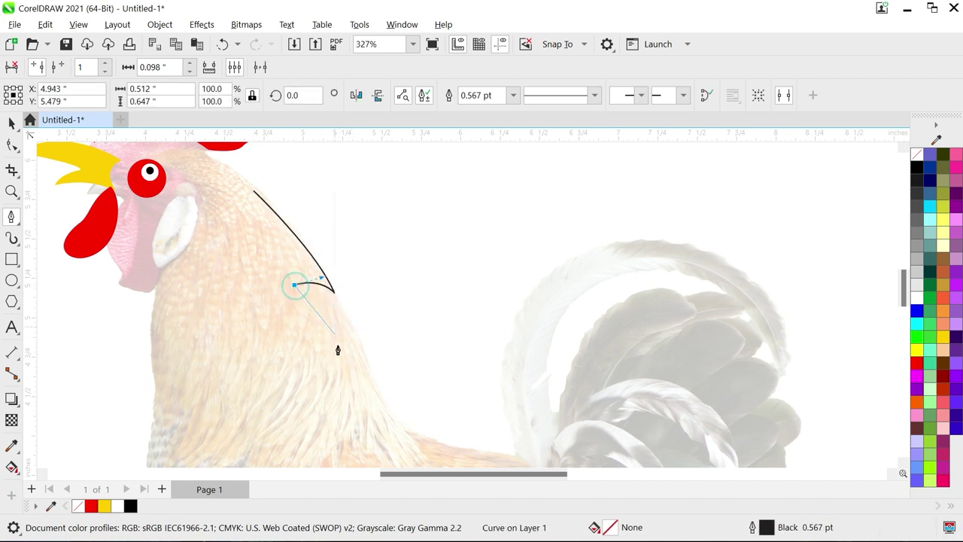
{"action": "left_click_drag", "start_coordinate": [378, 389], "coordinate": [411, 431]}
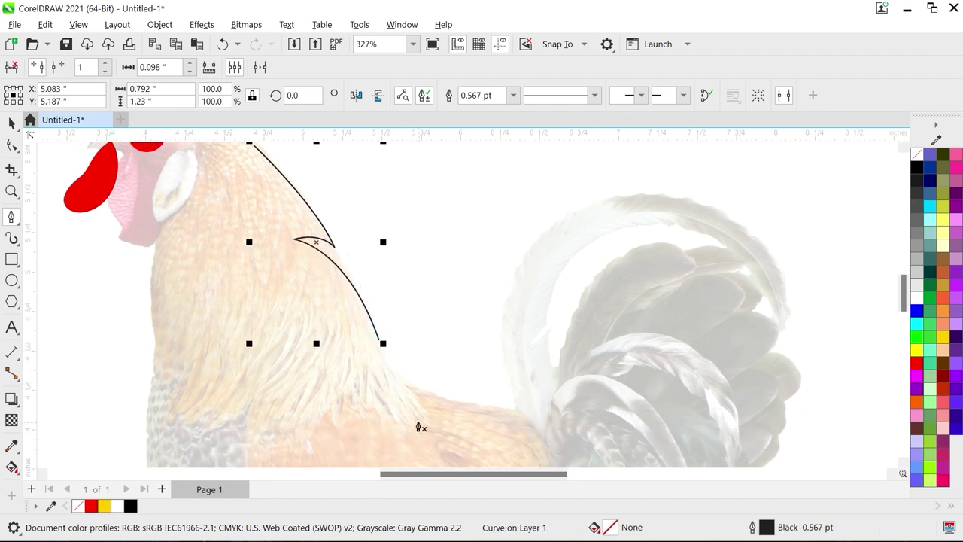
Apply a tapered Artistic Media preset stroke 0.04 in wide to the neck curve.
{"action": "scroll", "coordinate": [398, 443], "scroll_direction": "down", "scroll_amount": 1}
{"action": "left_click", "coordinate": [16, 241]}
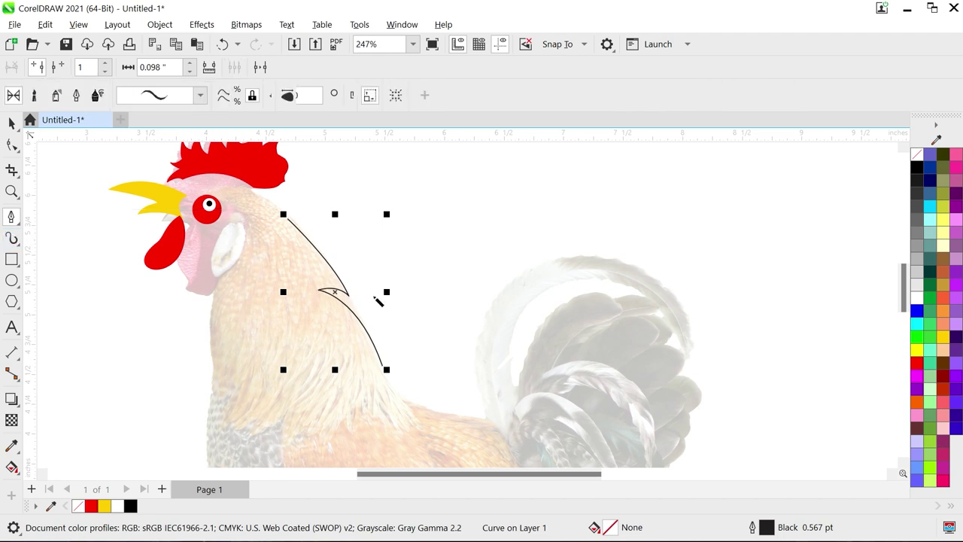
{"action": "left_click", "coordinate": [347, 99]}
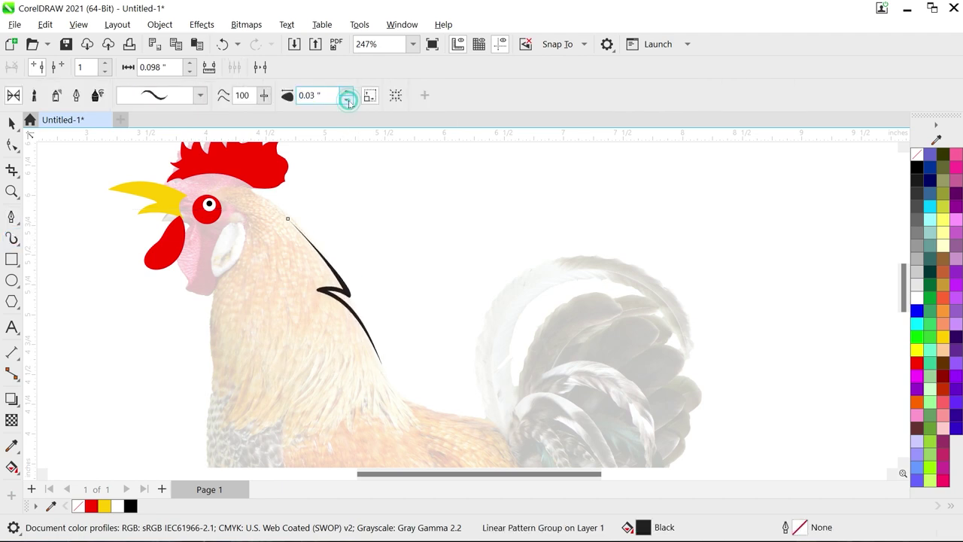
{"action": "left_click", "coordinate": [11, 123]}
Draw a second open Pen curve from the lower neck onto the back with pointed feather shapes, about 1.0 by 0.67 in.
{"action": "scroll", "coordinate": [276, 263], "scroll_direction": "down", "scroll_amount": 3}
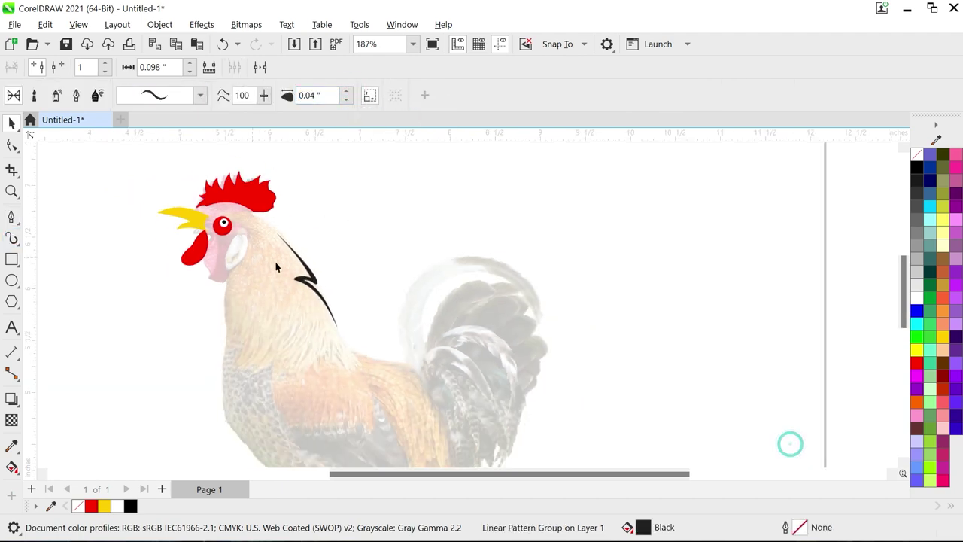
{"action": "scroll", "coordinate": [369, 381], "scroll_direction": "up", "scroll_amount": 4}
{"action": "left_click", "coordinate": [12, 217]}
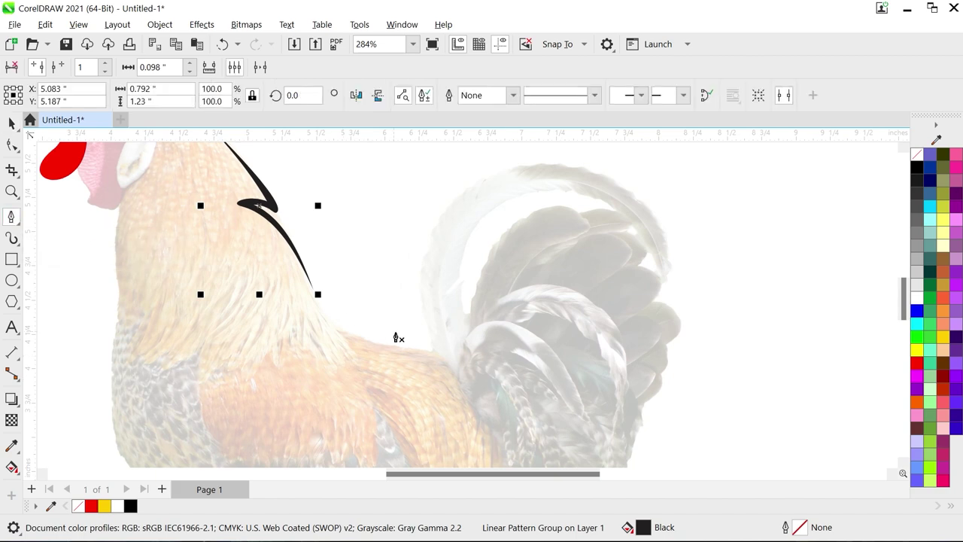
{"action": "scroll", "coordinate": [307, 288], "scroll_direction": "up", "scroll_amount": 1}
{"action": "left_click", "coordinate": [298, 284]}
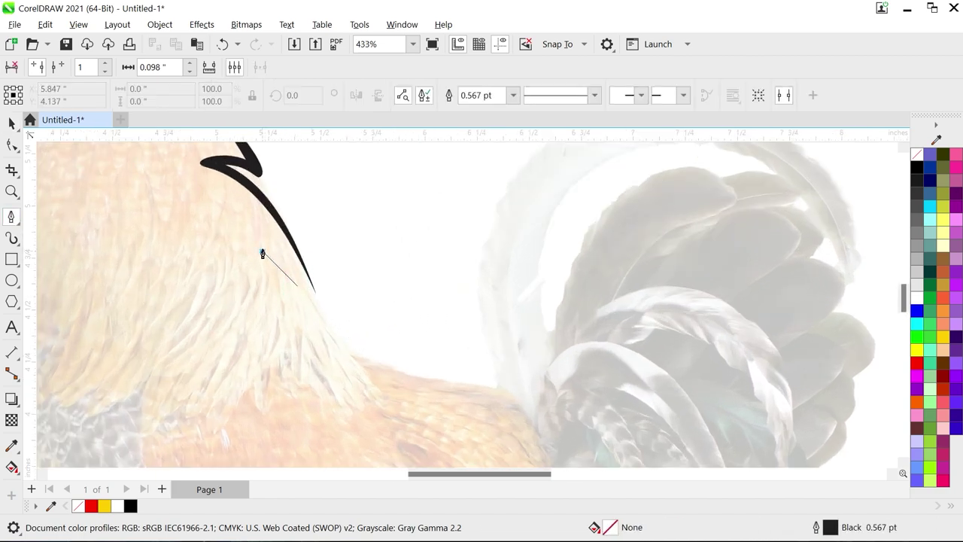
{"action": "left_click_drag", "start_coordinate": [262, 251], "coordinate": [229, 241]}
{"action": "scroll", "coordinate": [297, 333], "scroll_direction": "down", "scroll_amount": 2}
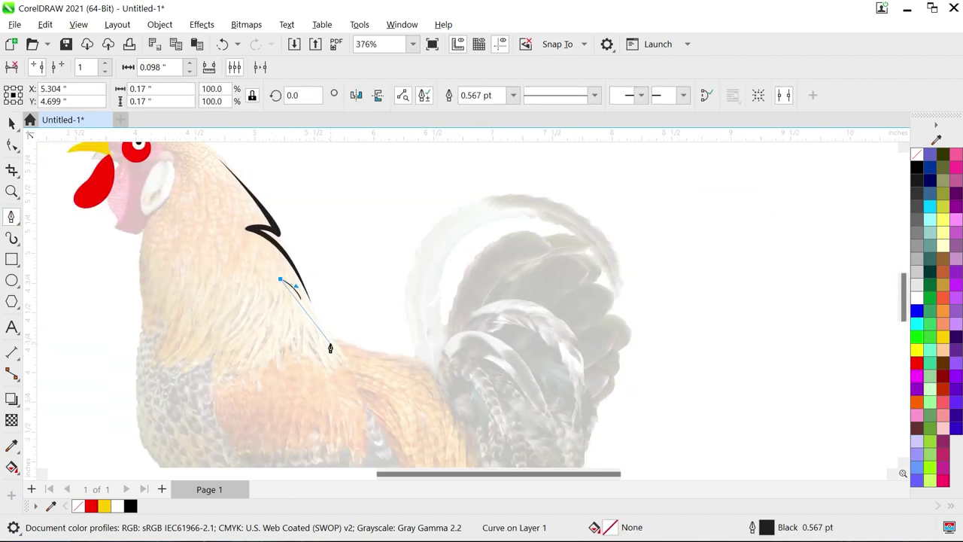
{"action": "left_click_drag", "start_coordinate": [321, 331], "coordinate": [369, 340]}
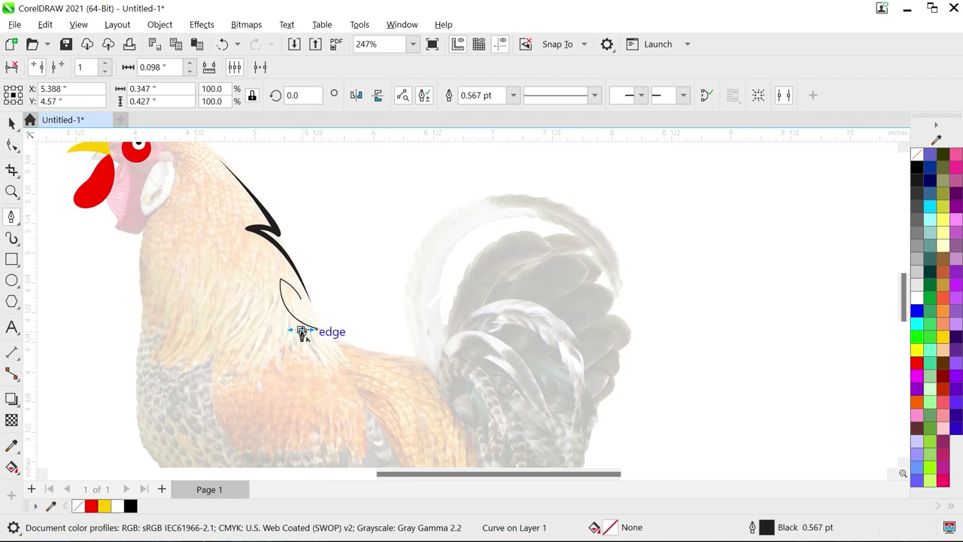
{"action": "left_click_drag", "start_coordinate": [400, 355], "coordinate": [494, 345]}
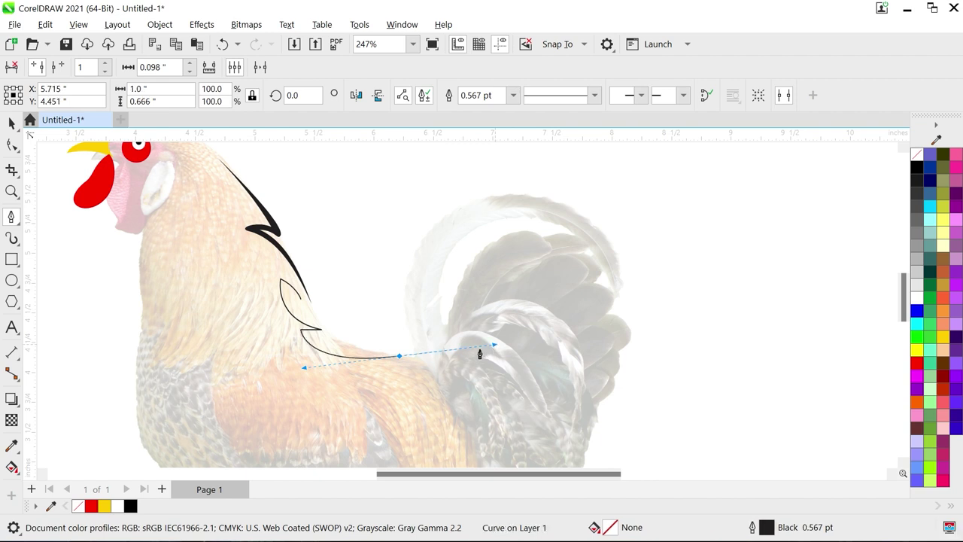
Apply the tapered Artistic Media preset stroke to the back curve and set its width to 0.05 in.
{"action": "left_click", "coordinate": [12, 237]}
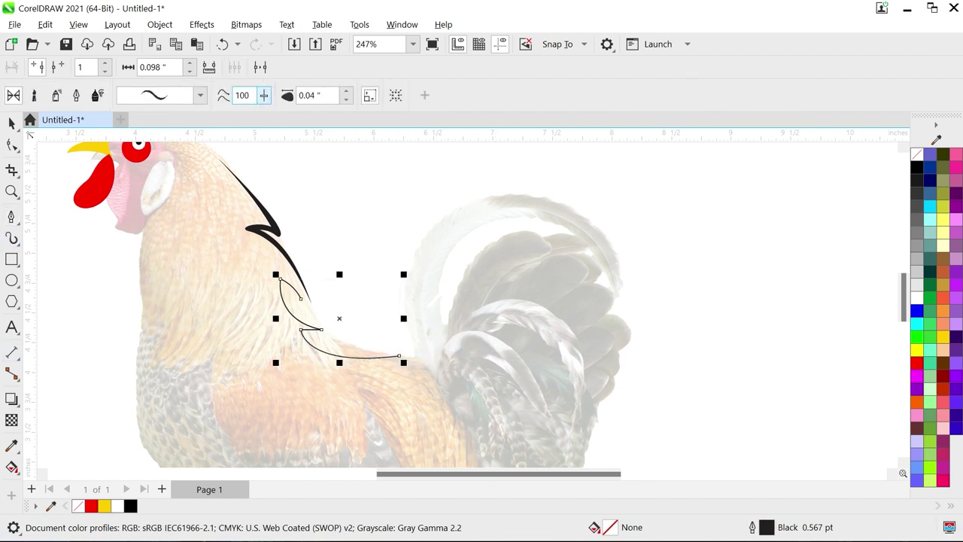
{"action": "left_click", "coordinate": [347, 100]}
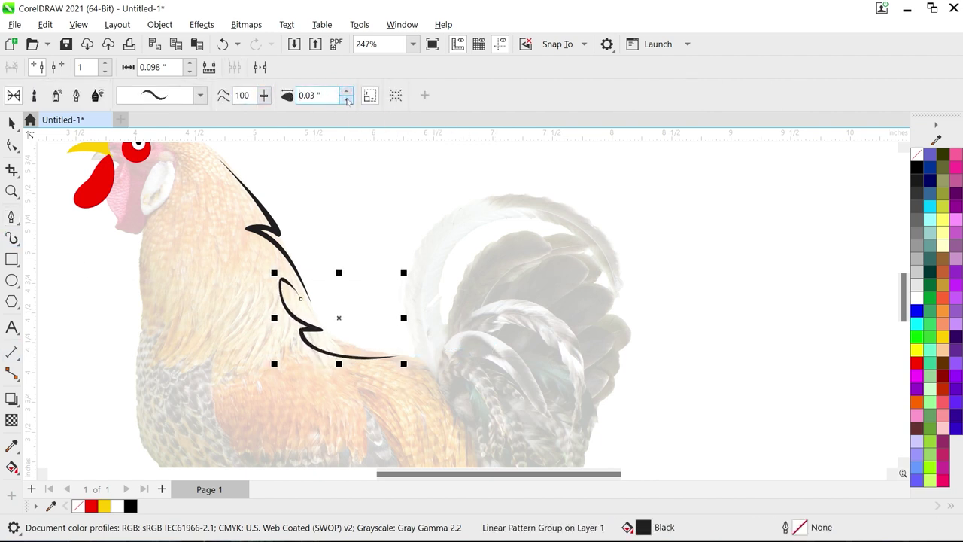
{"action": "left_click", "coordinate": [346, 91]}
{"action": "left_click", "coordinate": [346, 91]}
{"action": "left_click", "coordinate": [346, 91]}
{"action": "left_click", "coordinate": [347, 100]}
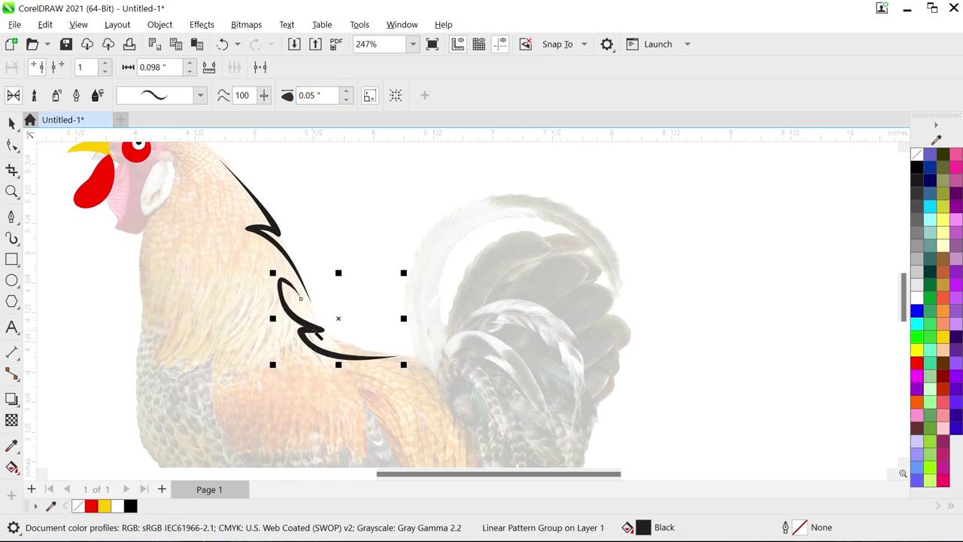
Start an open Pen curve down the front of the neck below the wattle with one pointed feather notch, about 0.17 by 0.67 in.
{"action": "scroll", "coordinate": [320, 337], "scroll_direction": "down", "scroll_amount": 1}
{"action": "left_click", "coordinate": [12, 216]}
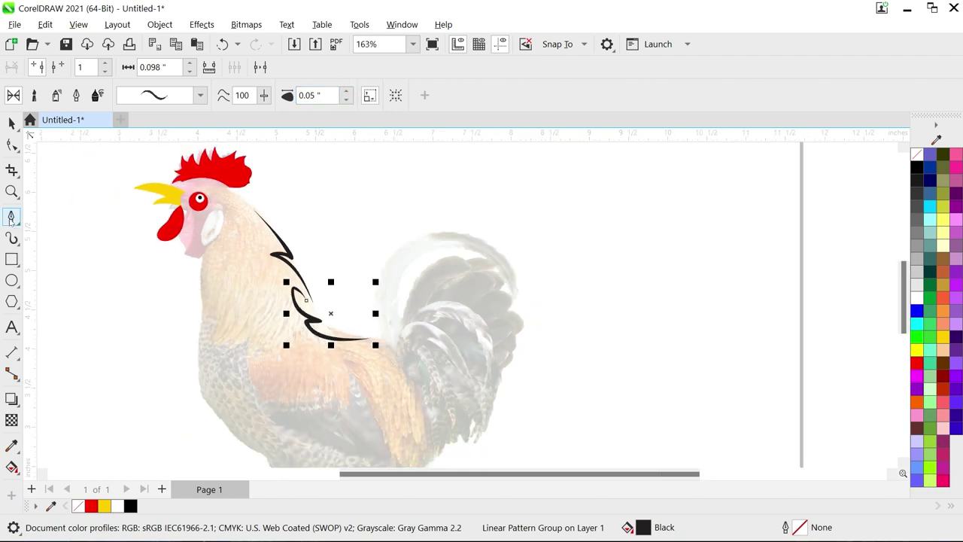
{"action": "scroll", "coordinate": [228, 294], "scroll_direction": "down", "scroll_amount": 1}
{"action": "scroll", "coordinate": [215, 254], "scroll_direction": "up", "scroll_amount": 2}
{"action": "scroll", "coordinate": [215, 254], "scroll_direction": "down", "scroll_amount": 2}
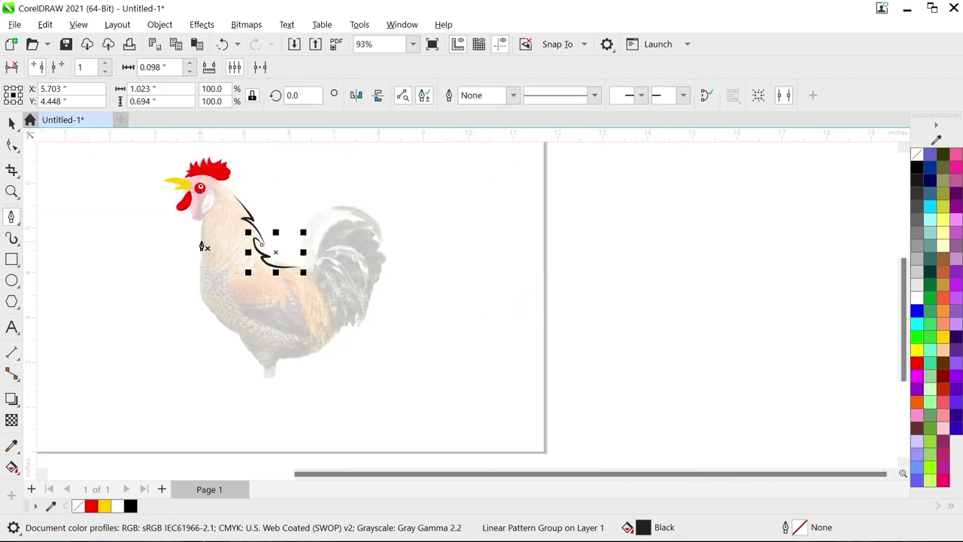
{"action": "scroll", "coordinate": [202, 253], "scroll_direction": "up", "scroll_amount": 1}
{"action": "scroll", "coordinate": [199, 254], "scroll_direction": "up", "scroll_amount": 1}
{"action": "left_click", "coordinate": [197, 243]}
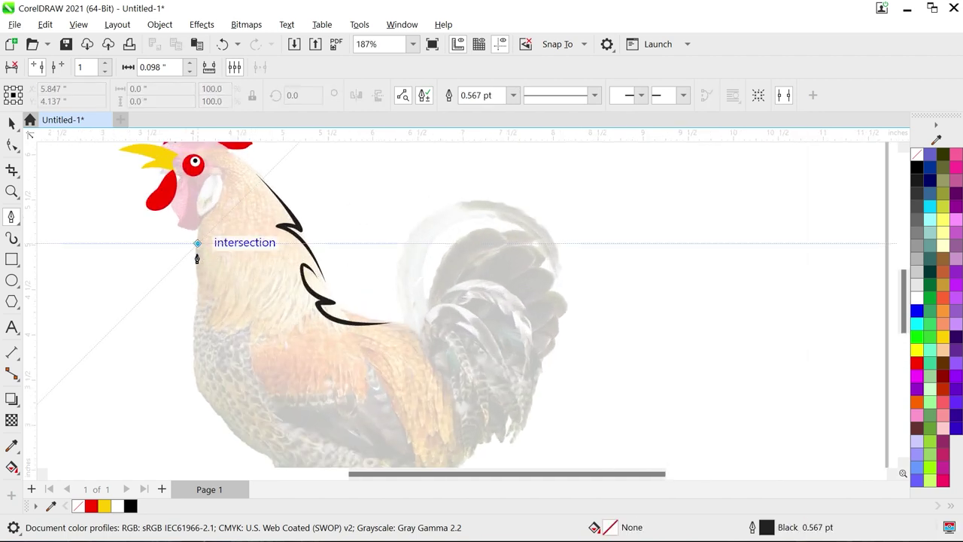
{"action": "left_click_drag", "start_coordinate": [182, 303], "coordinate": [198, 339]}
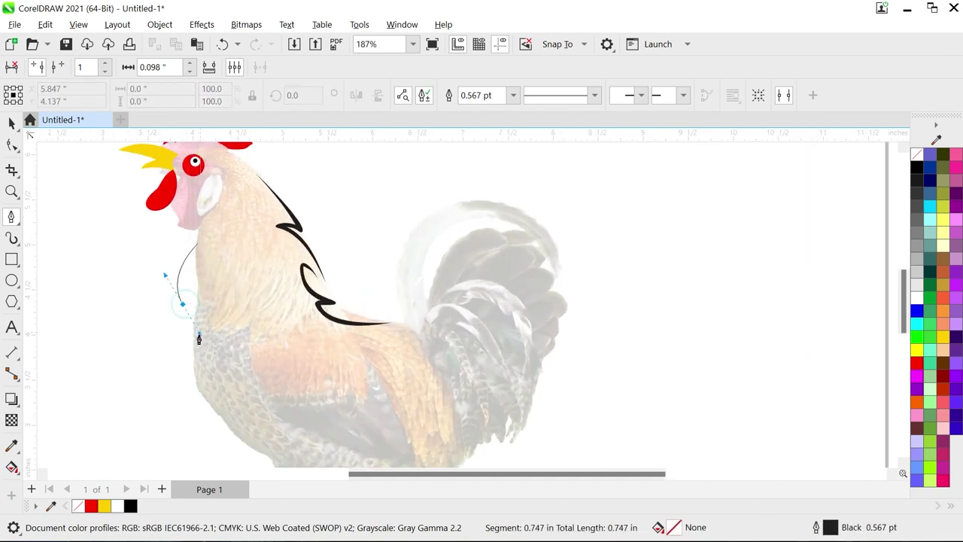
{"action": "left_click", "coordinate": [183, 304], "text": "alt"}
{"action": "scroll", "coordinate": [193, 303], "scroll_direction": "up", "scroll_amount": 3}
{"action": "left_click_drag", "start_coordinate": [200, 291], "coordinate": [216, 290]}
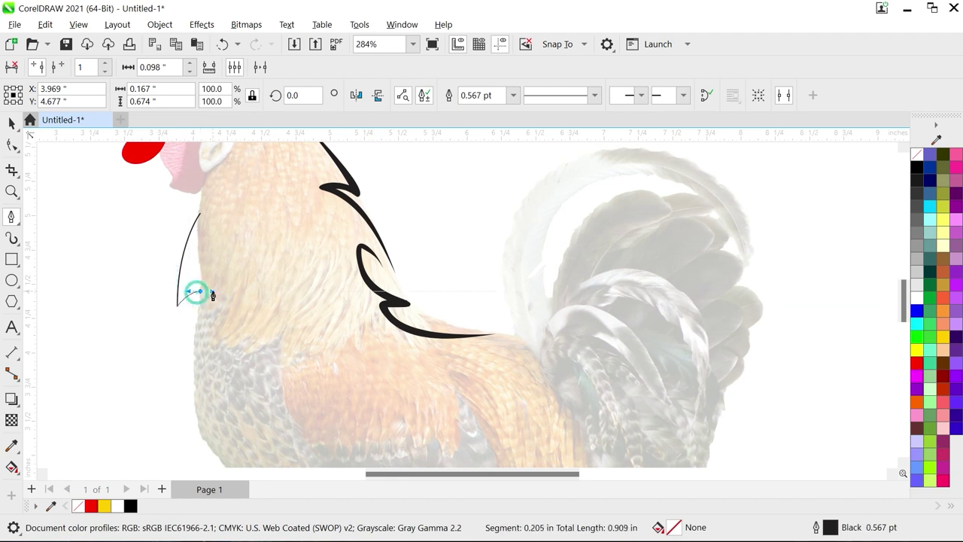
Continue the front curve down the breast with a second pointed feather notch and end it at about 0.26 by 1.77 in overall.
{"action": "scroll", "coordinate": [202, 295], "scroll_direction": "down", "scroll_amount": 1}
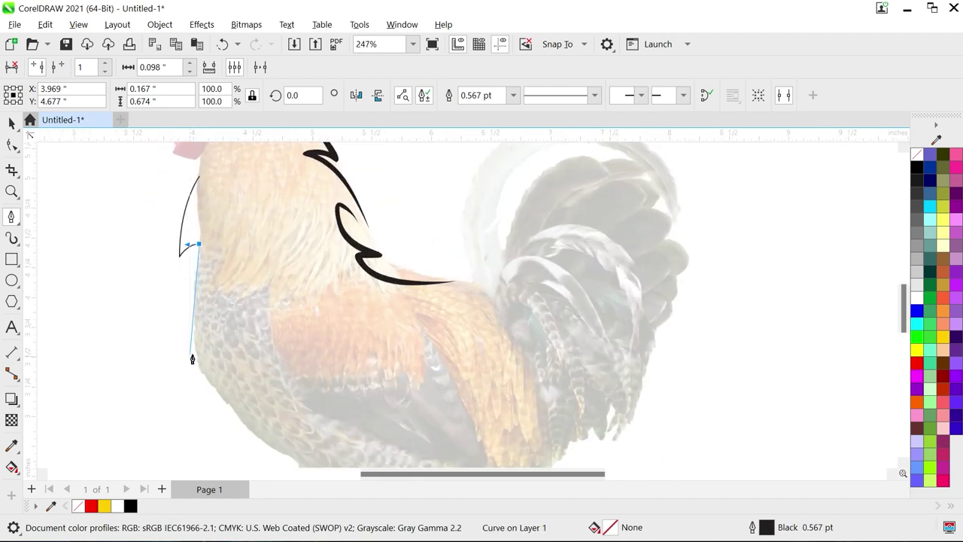
{"action": "left_click_drag", "start_coordinate": [188, 333], "coordinate": [209, 309]}
{"action": "left_click", "coordinate": [199, 311], "text": "alt"}
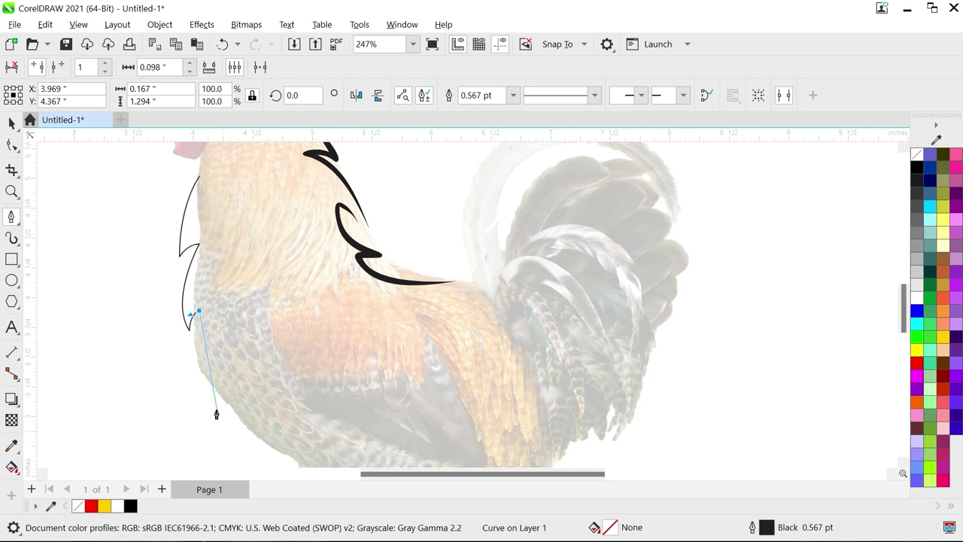
{"action": "left_click_drag", "start_coordinate": [209, 389], "coordinate": [218, 405]}
{"action": "key", "text": "Escape"}
{"action": "scroll", "coordinate": [232, 358], "scroll_direction": "down", "scroll_amount": 3}
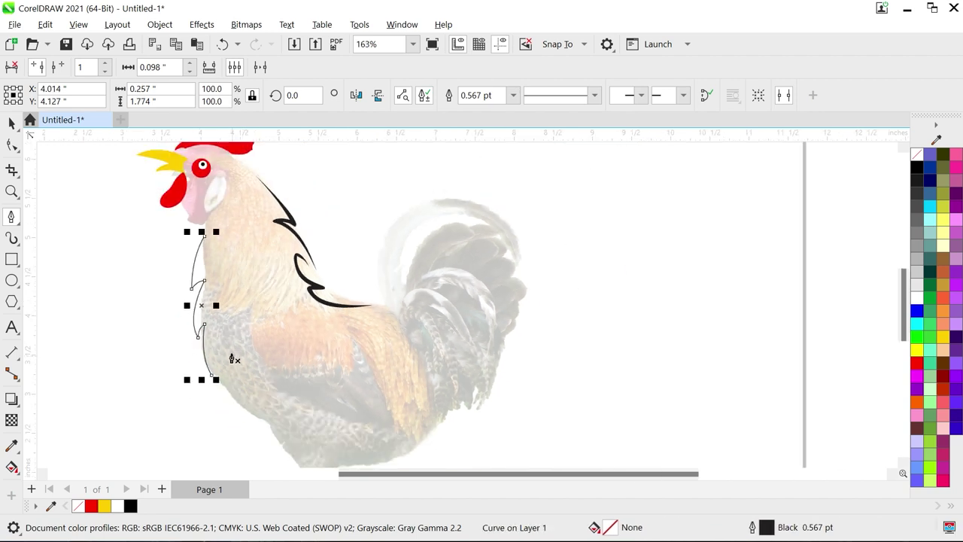
Apply the tapered Artistic Media preset stroke to the breast curve and set its width to 0.03 in.
{"action": "left_click", "coordinate": [12, 239]}
{"action": "left_click", "coordinate": [200, 96]}
{"action": "left_click", "coordinate": [179, 34]}
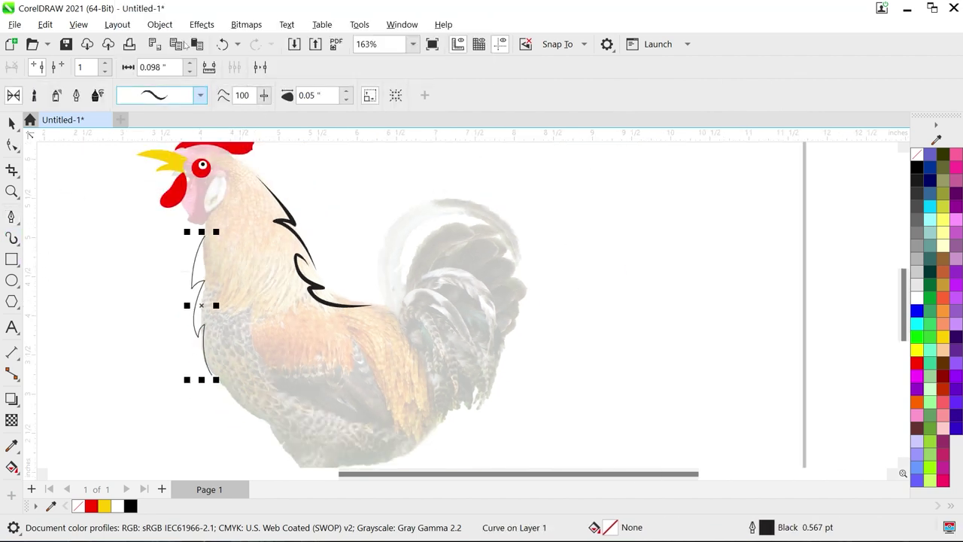
{"action": "left_click", "coordinate": [348, 93]}
{"action": "left_click", "coordinate": [346, 99]}
{"action": "left_click", "coordinate": [346, 98]}
{"action": "left_click", "coordinate": [346, 99]}
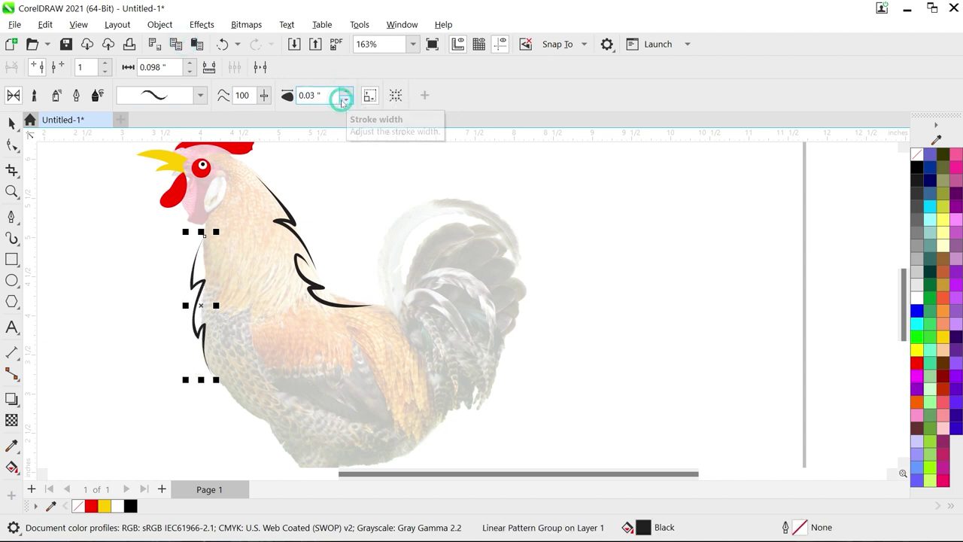
Draw an open S-shaped Pen curve across the upper wing from the shoulder toward the tail, about 2.2 in wide.
{"action": "left_click", "coordinate": [12, 217]}
{"action": "scroll", "coordinate": [177, 272], "scroll_direction": "down", "scroll_amount": 1}
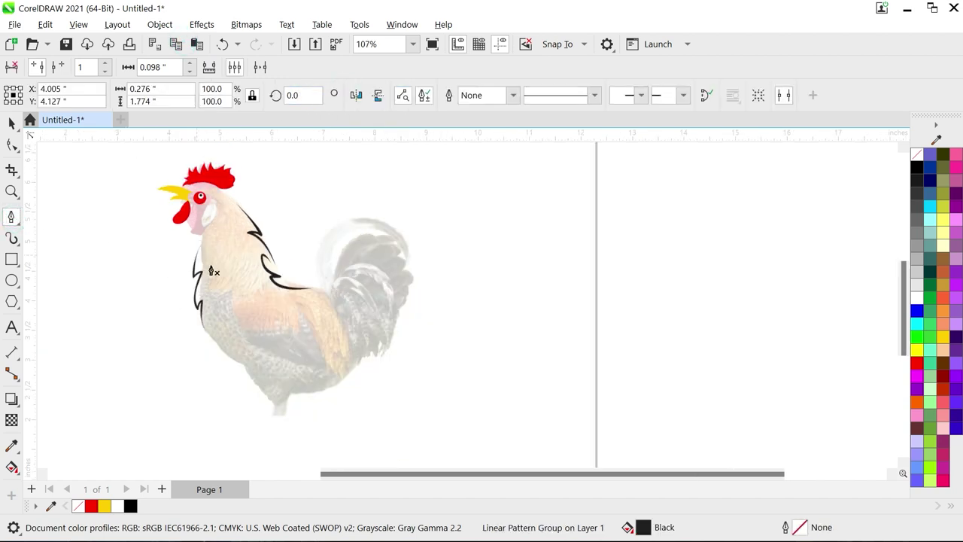
{"action": "scroll", "coordinate": [241, 337], "scroll_direction": "up", "scroll_amount": 1}
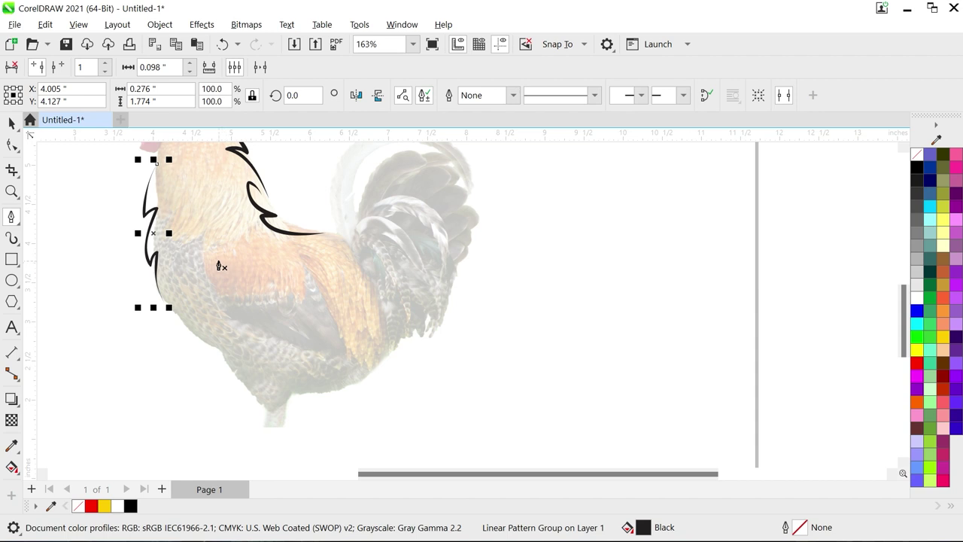
{"action": "mouse_move", "coordinate": [209, 251]}
{"action": "left_mouse_down"}
{"action": "mouse_move", "coordinate": [275, 264]}
{"action": "mouse_move", "coordinate": [344, 322]}
{"action": "left_mouse_up"}
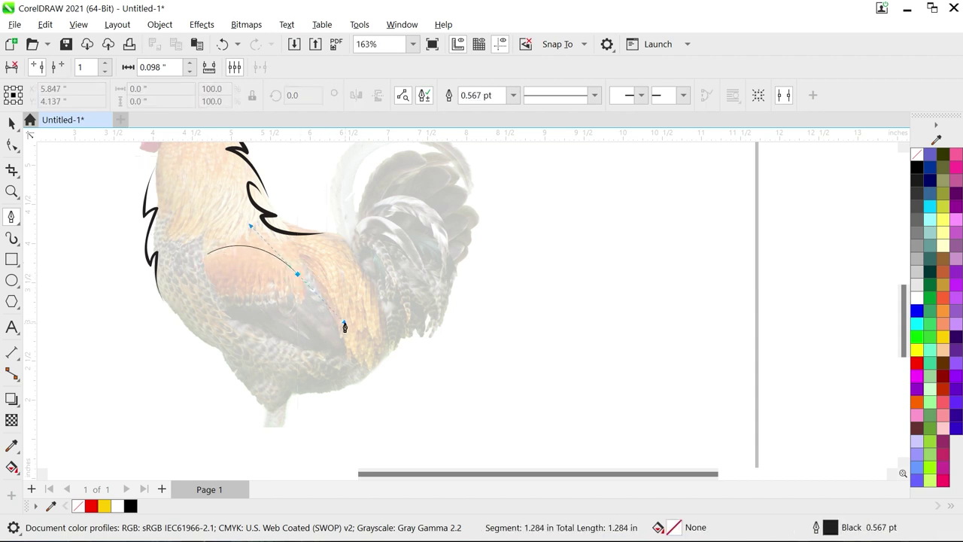
{"action": "double_click", "coordinate": [382, 303]}
Apply the tapered Artistic Media preset stroke to the upper wing curve and set its width to 0.08 in.
{"action": "left_click", "coordinate": [12, 238]}
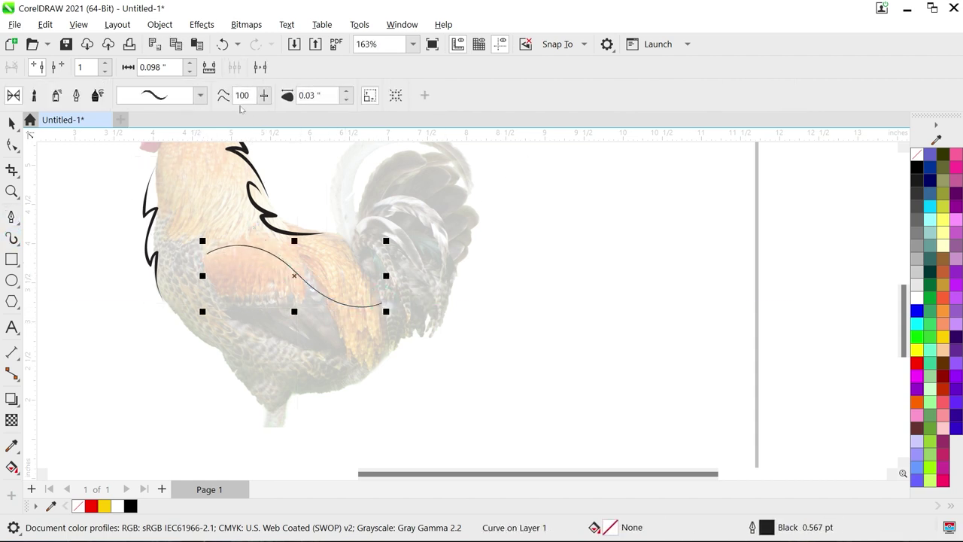
{"action": "left_click", "coordinate": [346, 92]}
{"action": "left_click", "coordinate": [346, 92]}
{"action": "left_click", "coordinate": [346, 92]}
{"action": "left_click", "coordinate": [346, 92]}
{"action": "left_click", "coordinate": [346, 92]}
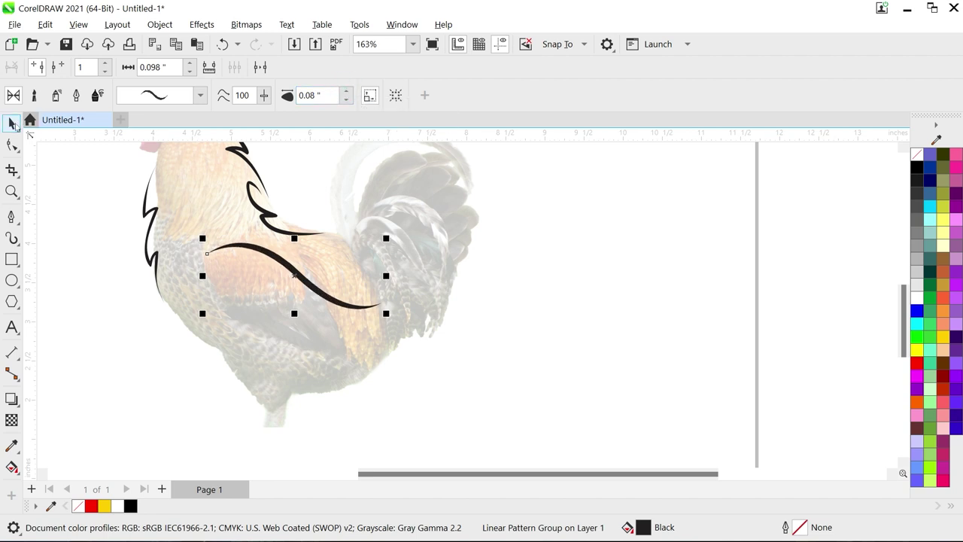
Place a scaled-down copy of the wing stroke, about 0.063 in wide, beneath the original and reshape its end nodes to follow it.
{"action": "left_click", "coordinate": [11, 123]}
{"action": "left_click_drag", "start_coordinate": [291, 271], "coordinate": [287, 301]}
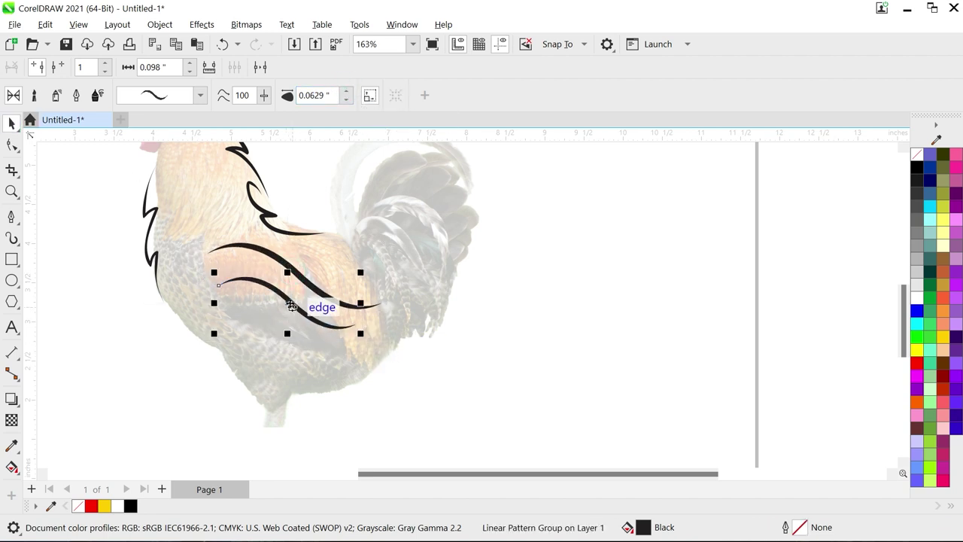
{"action": "key", "text": "F10"}
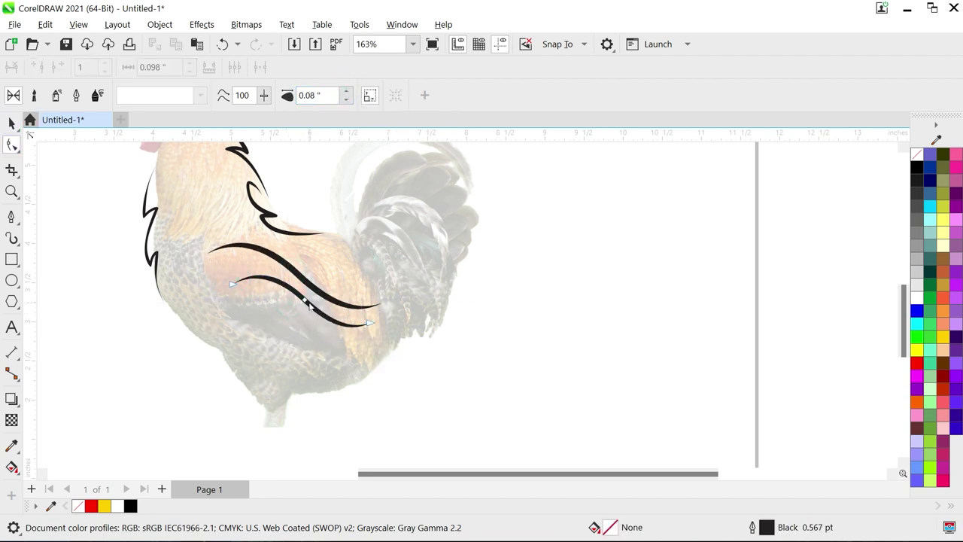
{"action": "left_click", "coordinate": [309, 304]}
{"action": "left_click_drag", "start_coordinate": [235, 265], "coordinate": [239, 261]}
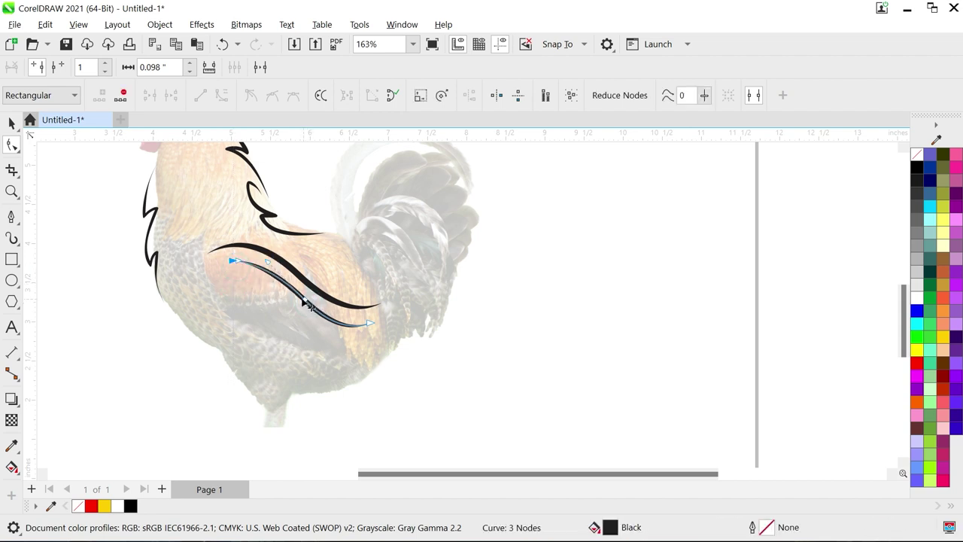
{"action": "left_click_drag", "start_coordinate": [369, 323], "coordinate": [370, 316]}
{"action": "left_click", "coordinate": [293, 323]}
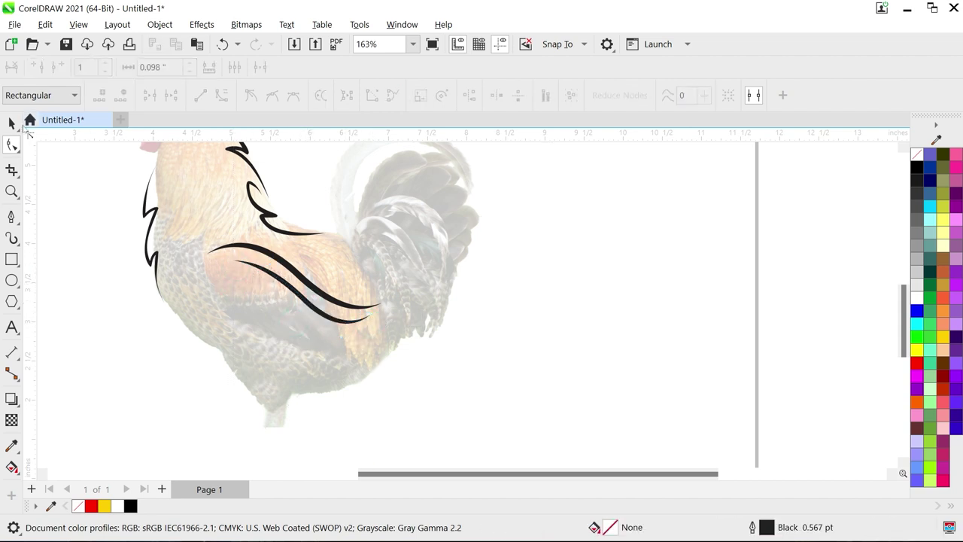
Duplicate the second wing stroke below itself and scale the copy down to a stroke width of about 0.046 in.
{"action": "left_click", "coordinate": [12, 123]}
{"action": "left_click", "coordinate": [289, 304]}
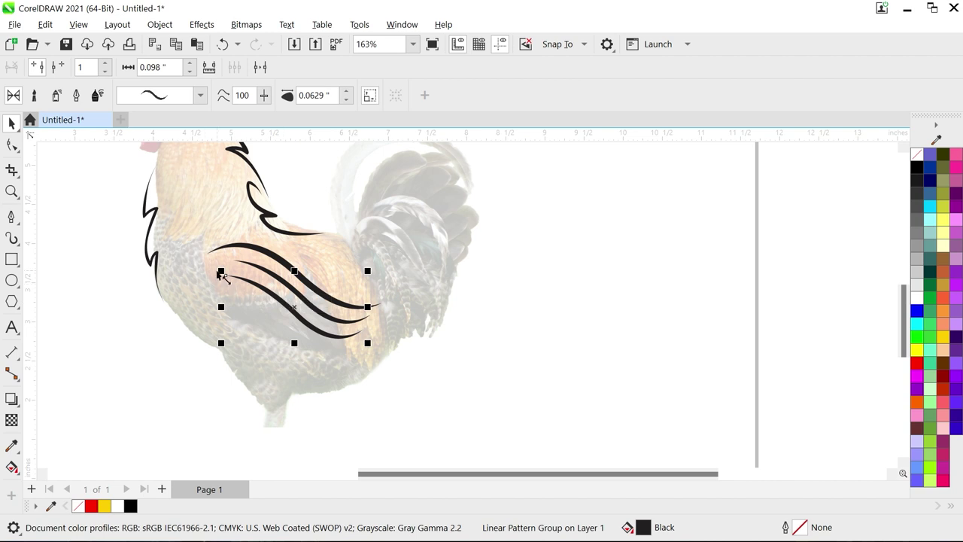
{"action": "left_click_drag", "start_coordinate": [220, 272], "coordinate": [231, 293]}
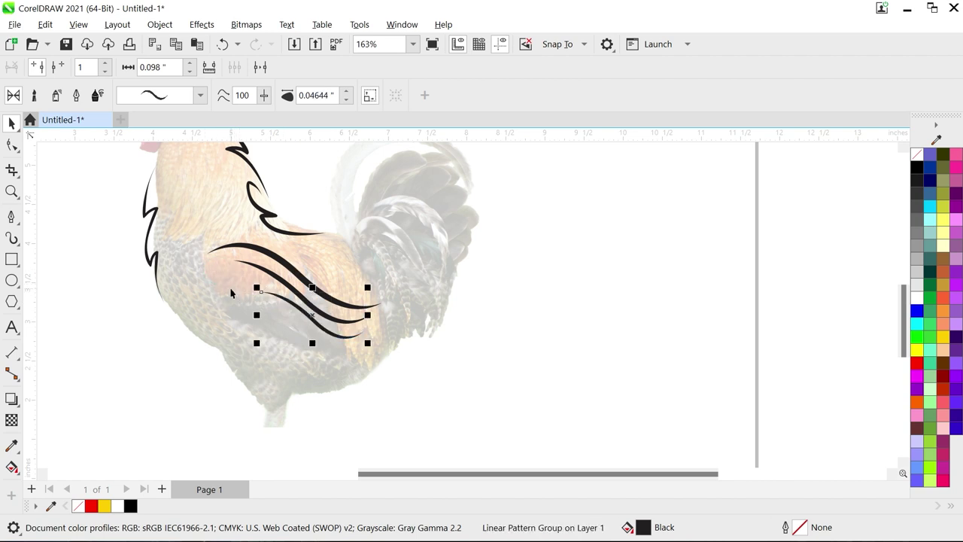
Reshape the third wing stroke's nodes and handles so it follows the stroke above, about 1.19 by 0.61 in.
{"action": "left_click", "coordinate": [12, 145]}
{"action": "scroll", "coordinate": [298, 327], "scroll_direction": "up", "scroll_amount": 2}
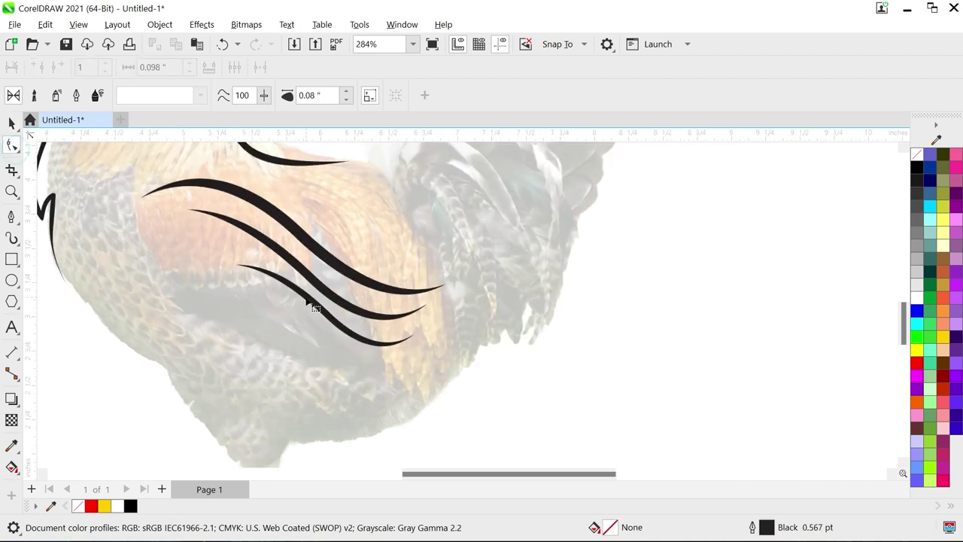
{"action": "left_click", "coordinate": [314, 302]}
{"action": "left_click_drag", "start_coordinate": [235, 263], "coordinate": [235, 249]}
{"action": "left_click_drag", "start_coordinate": [328, 316], "coordinate": [307, 307]}
{"action": "left_click_drag", "start_coordinate": [412, 335], "coordinate": [398, 330]}
{"action": "left_click_drag", "start_coordinate": [355, 355], "coordinate": [343, 346]}
{"action": "left_click_drag", "start_coordinate": [307, 307], "coordinate": [309, 305]}
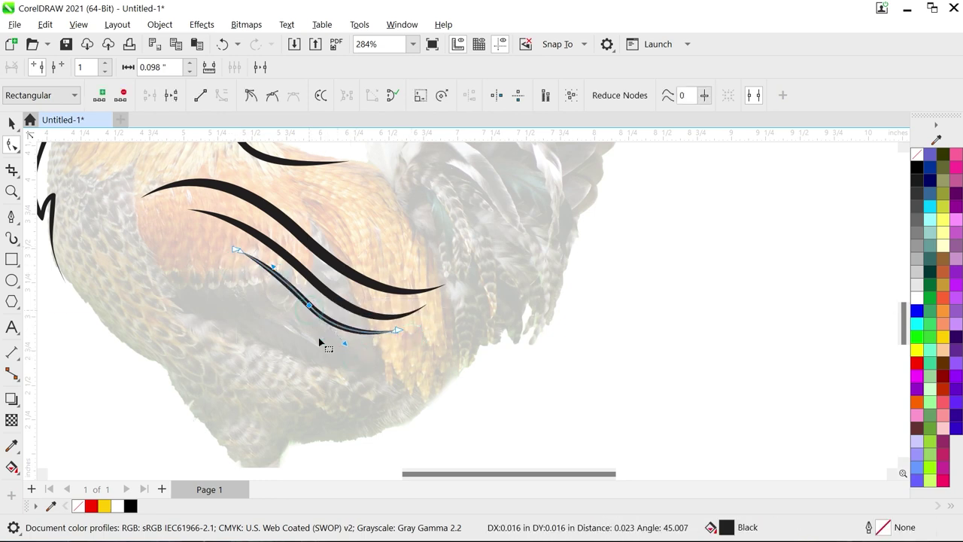
{"action": "left_click", "coordinate": [12, 123]}
Draw a curved Pen line about 1.6 in long below the three wing strokes and apply the tapered preset stroke 0.05 in wide.
{"action": "scroll", "coordinate": [313, 308], "scroll_direction": "down", "scroll_amount": 2}
{"action": "scroll", "coordinate": [316, 325], "scroll_direction": "down", "scroll_amount": 4}
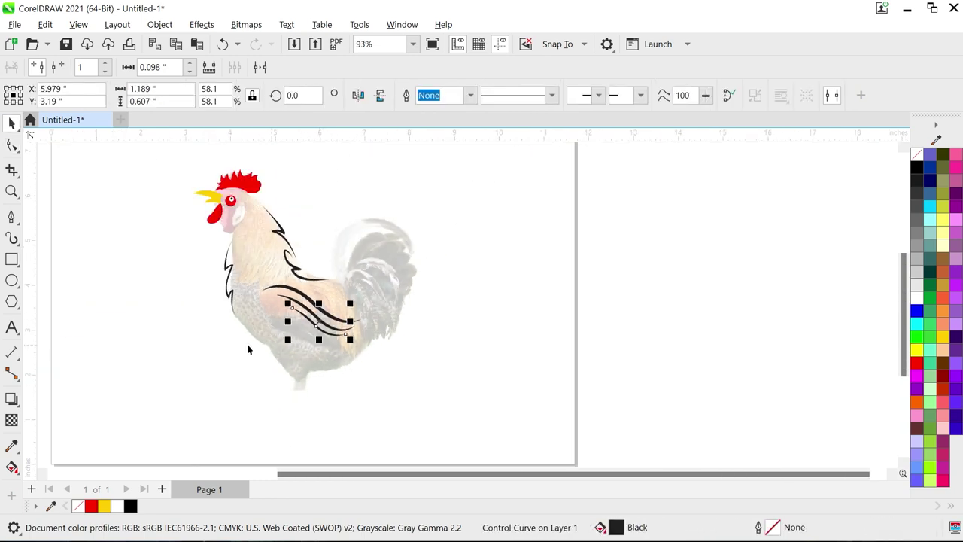
{"action": "scroll", "coordinate": [258, 364], "scroll_direction": "up", "scroll_amount": 1}
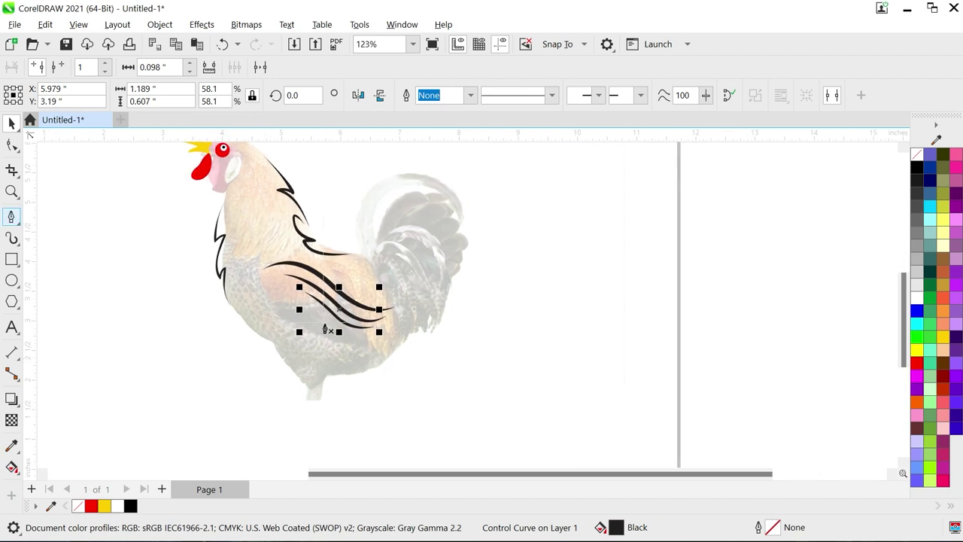
{"action": "scroll", "coordinate": [328, 329], "scroll_direction": "up", "scroll_amount": 2}
{"action": "left_click", "coordinate": [266, 285]}
{"action": "left_click_drag", "start_coordinate": [384, 351], "coordinate": [466, 363]}
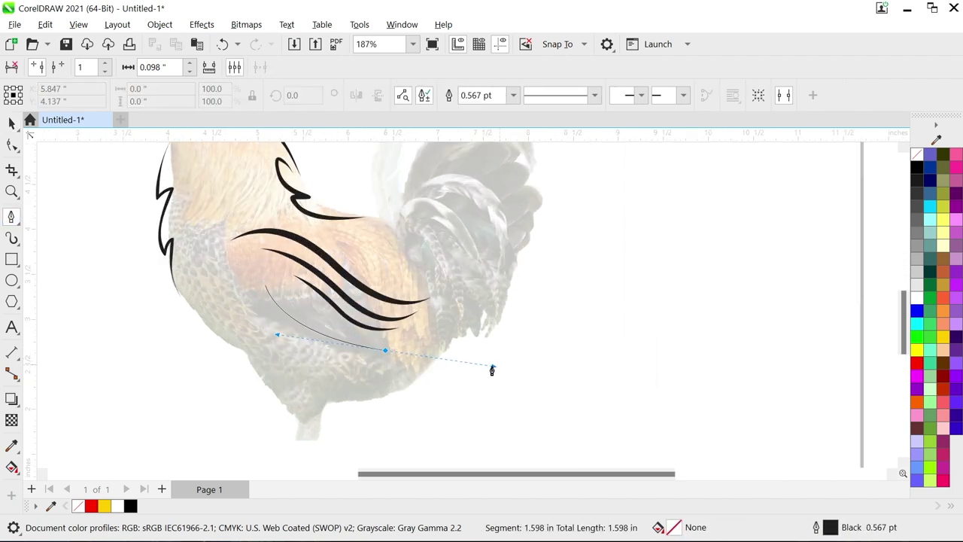
{"action": "key", "text": "Escape"}
{"action": "left_click", "coordinate": [11, 238]}
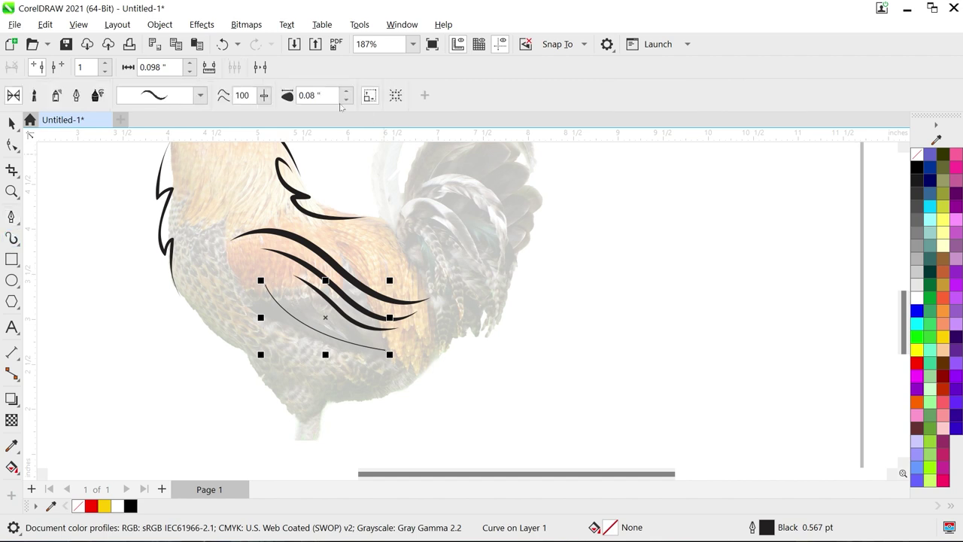
{"action": "left_click", "coordinate": [345, 96]}
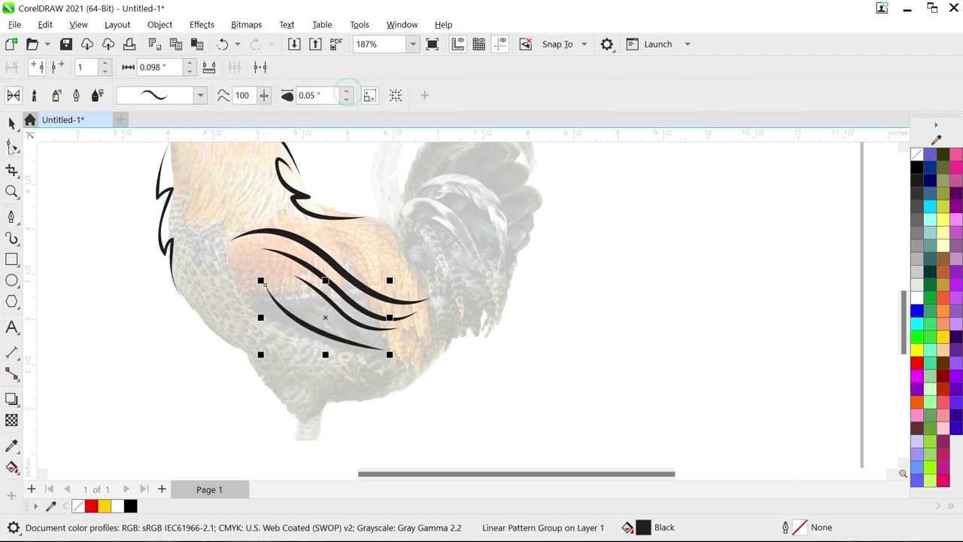
Duplicate the lower wing stroke toward the breast and enlarge the copy to a stroke width of about 0.069 in.
{"action": "key", "text": "space"}
{"action": "mouse_move", "coordinate": [324, 329]}
{"action": "left_mouse_down"}
{"action": "mouse_move", "coordinate": [319, 318]}
{"action": "mouse_move", "coordinate": [286, 317]}
{"action": "left_mouse_up"}
{"action": "right_click", "coordinate": [286, 317]}
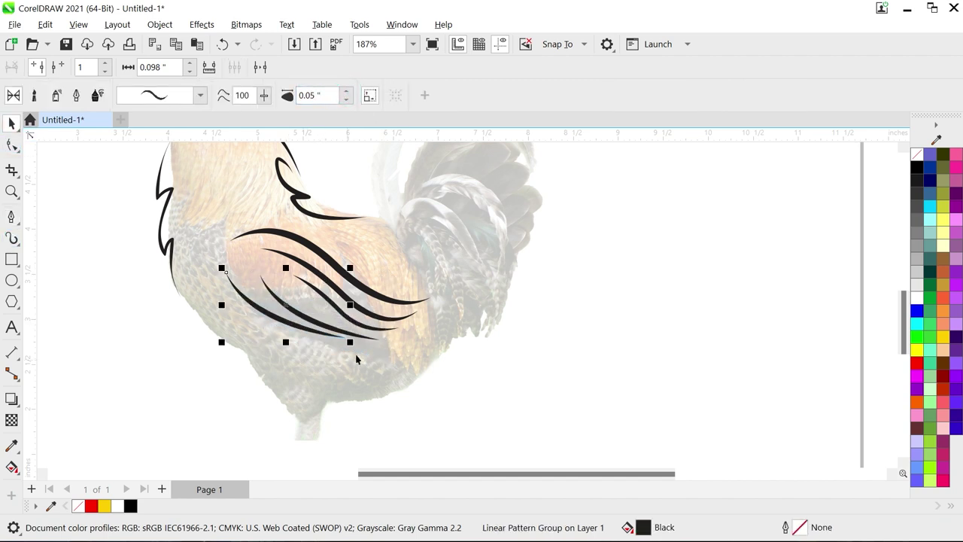
{"action": "left_click_drag", "start_coordinate": [350, 341], "coordinate": [393, 389]}
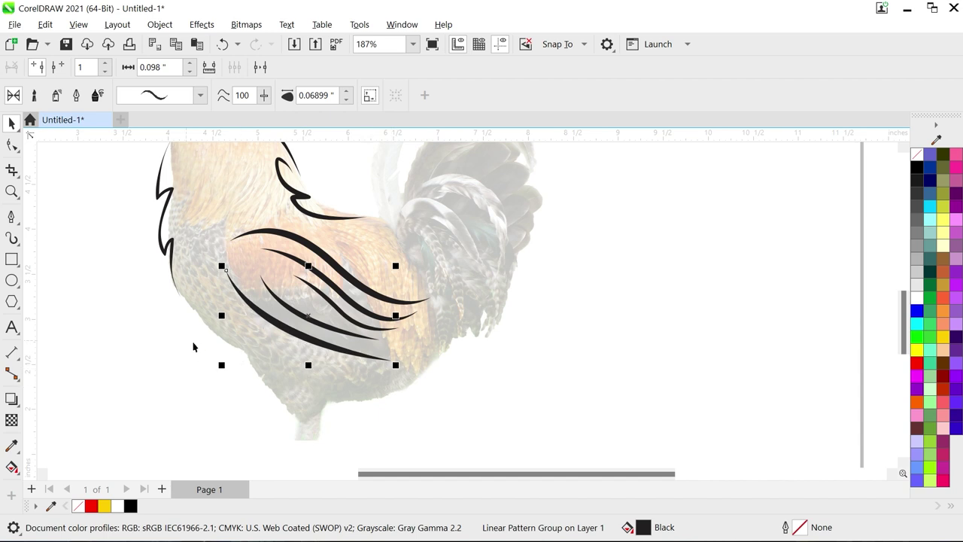
Draw an open Pen curve from the breast along the belly with one pointed feather notch, about 2.21 by 1.21 in.
{"action": "scroll", "coordinate": [194, 347], "scroll_direction": "down", "scroll_amount": 1}
{"action": "left_click", "coordinate": [11, 217]}
{"action": "scroll", "coordinate": [192, 312], "scroll_direction": "up", "scroll_amount": 3}
{"action": "left_click", "coordinate": [215, 270]}
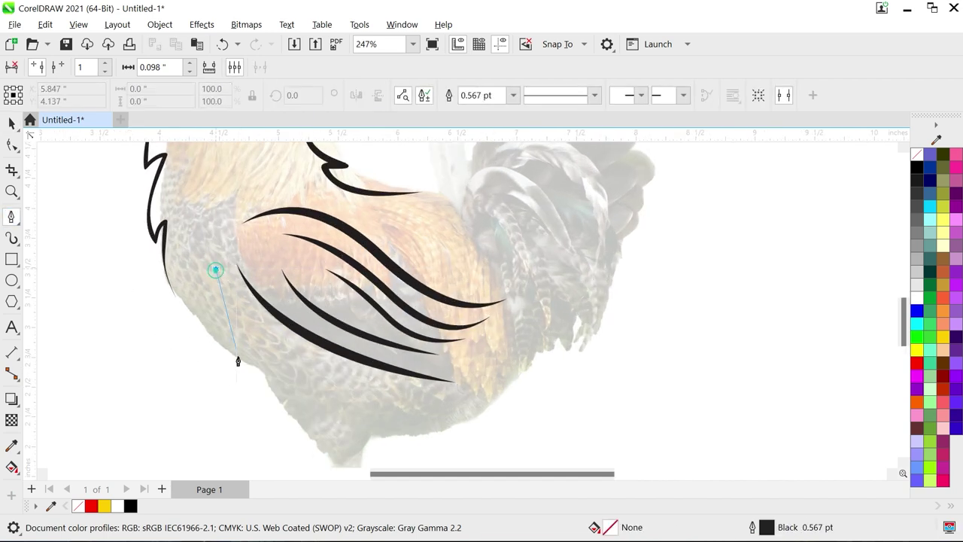
{"action": "left_click_drag", "start_coordinate": [260, 364], "coordinate": [314, 399]}
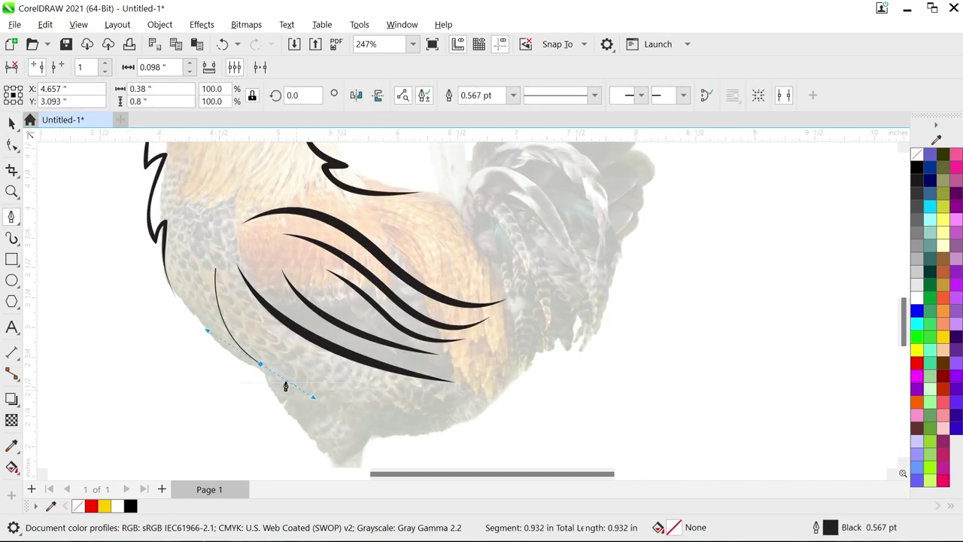
{"action": "left_click_drag", "start_coordinate": [260, 329], "coordinate": [271, 317]}
{"action": "left_click_drag", "start_coordinate": [478, 412], "coordinate": [632, 404]}
{"action": "key", "text": "Escape"}
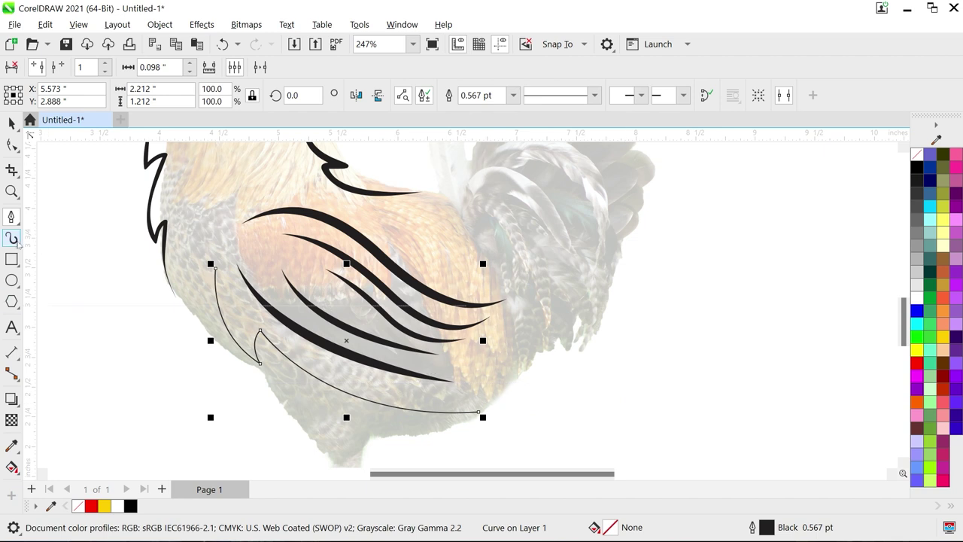
Apply the tapered Artistic Media preset stroke to the belly curve and set its width to 0.04 in.
{"action": "left_click", "coordinate": [12, 238]}
{"action": "left_click", "coordinate": [346, 91]}
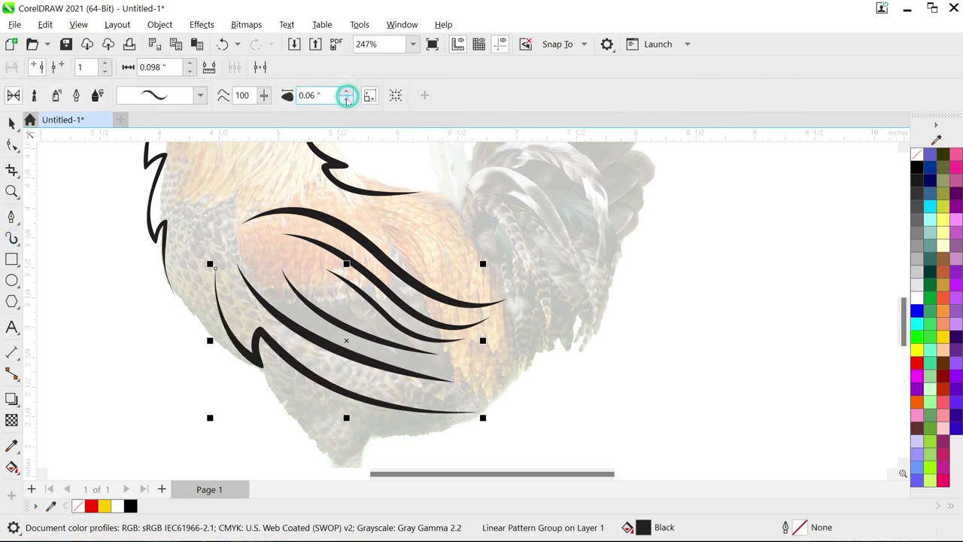
{"action": "left_click", "coordinate": [347, 99]}
{"action": "left_click", "coordinate": [348, 99]}
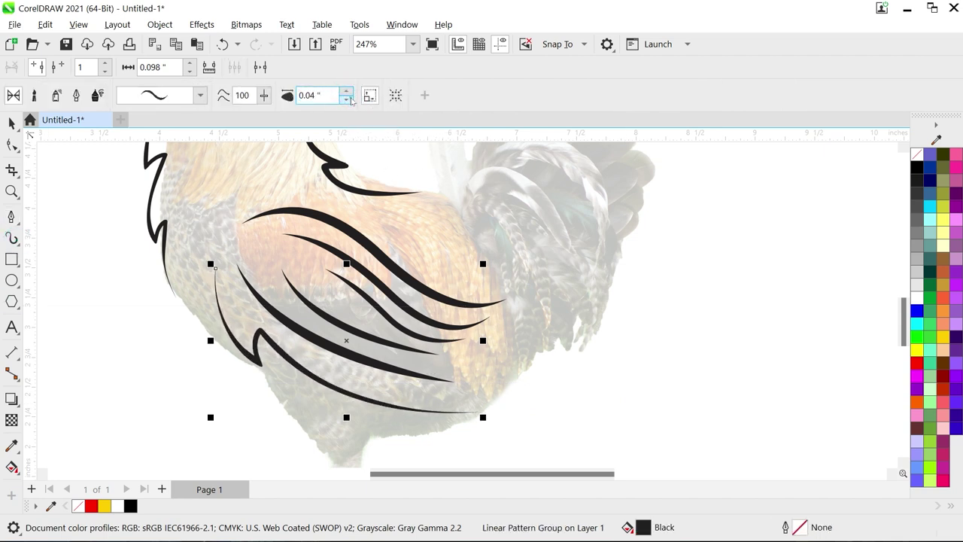
Draw two short Pen curves outlining the thigh below the belly, about 0.41 by 0.52 in in front and 0.35 by 0.32 in behind.
{"action": "scroll", "coordinate": [319, 265], "scroll_direction": "down", "scroll_amount": 2}
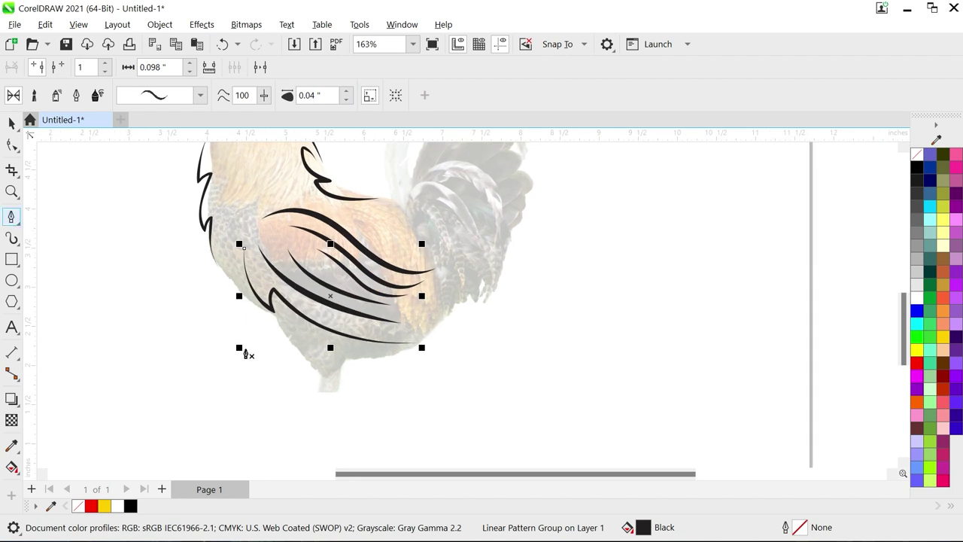
{"action": "scroll", "coordinate": [326, 372], "scroll_direction": "up", "scroll_amount": 1}
{"action": "left_click", "coordinate": [267, 317]}
{"action": "left_click_drag", "start_coordinate": [316, 375], "coordinate": [376, 413]}
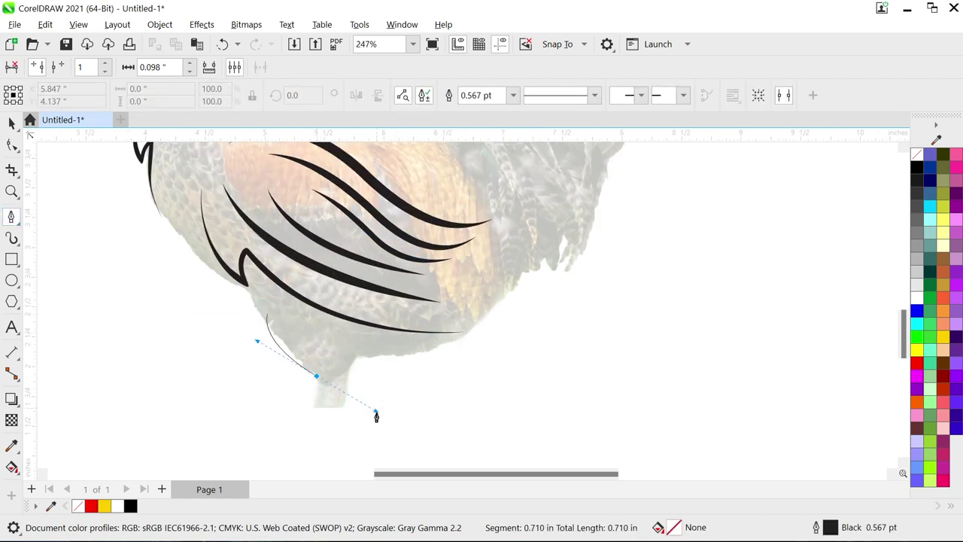
{"action": "key", "text": "Escape"}
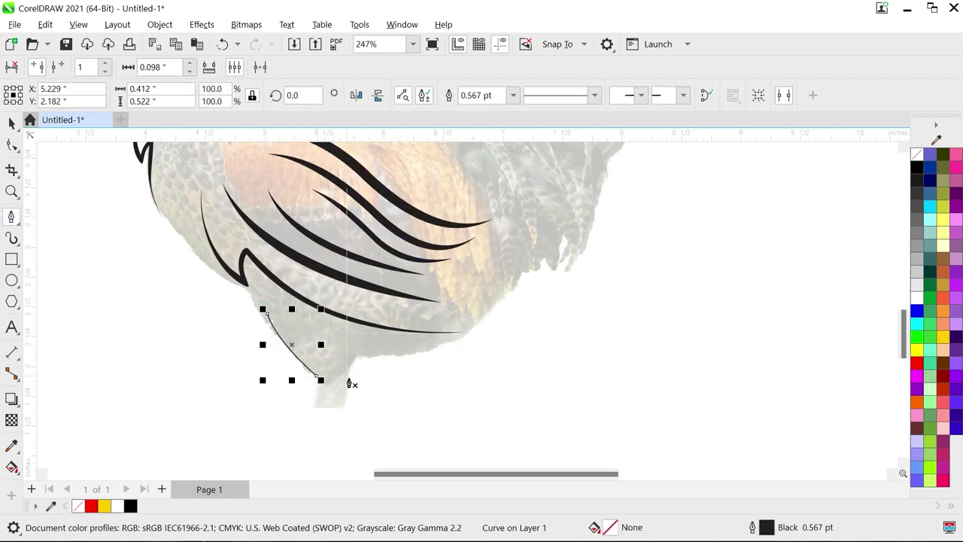
{"action": "left_click", "coordinate": [347, 383]}
{"action": "left_click_drag", "start_coordinate": [387, 345], "coordinate": [433, 332]}
{"action": "key", "text": "Escape"}
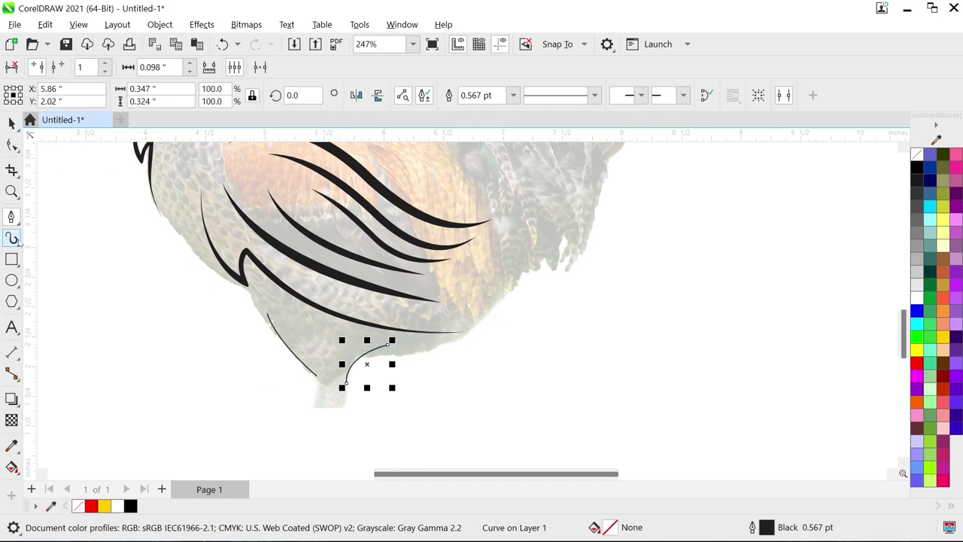
Apply the tapered Artistic Media preset to both thigh curves, 0.03 in wide on the rear one and 0.04 in on the front one.
{"action": "key", "text": "i"}
{"action": "left_click", "coordinate": [345, 91]}
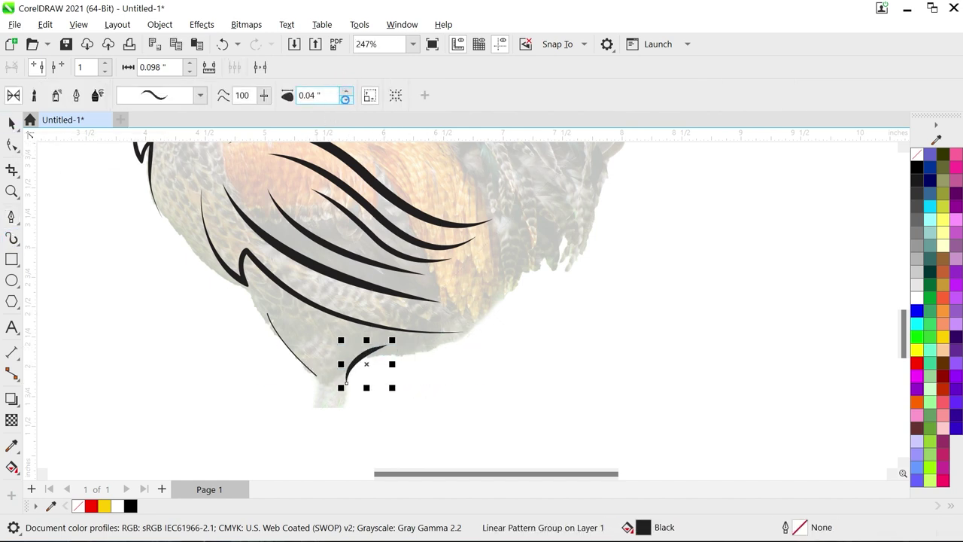
{"action": "left_click", "coordinate": [302, 364]}
{"action": "key", "text": "i"}
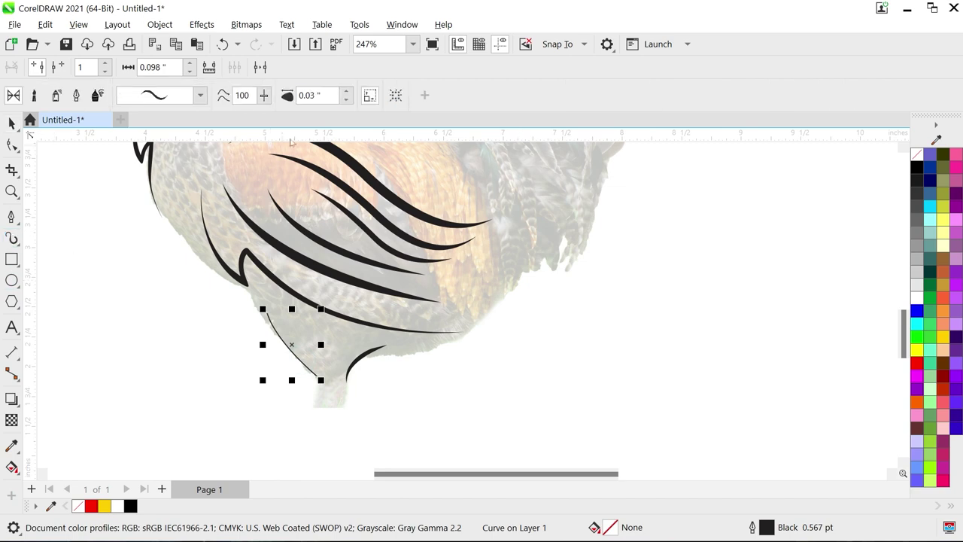
{"action": "left_click", "coordinate": [347, 92]}
Draw a curved Pen arc about 1.7 in wide from the tail's base over the top feathers to the outer tail edge.
{"action": "scroll", "coordinate": [301, 335], "scroll_direction": "down", "scroll_amount": 8}
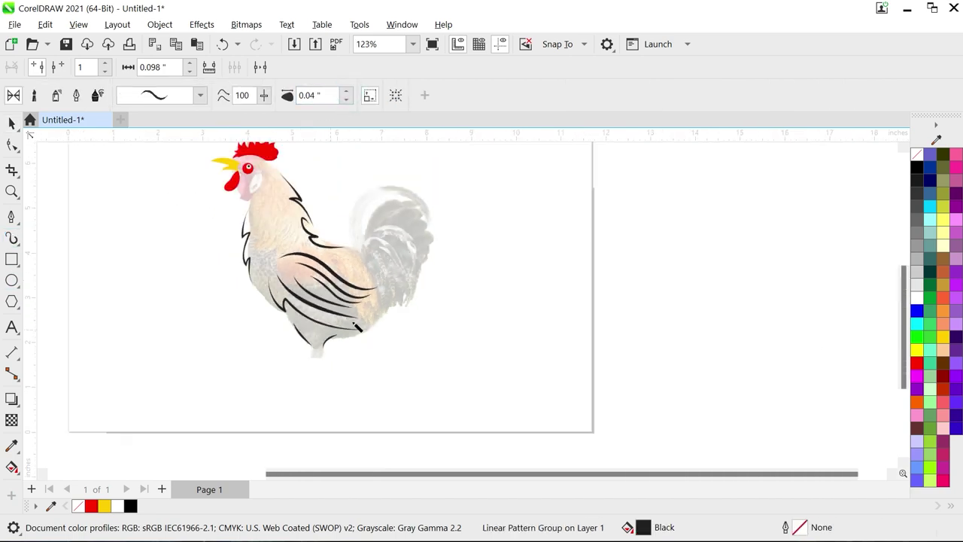
{"action": "scroll", "coordinate": [397, 253], "scroll_direction": "up", "scroll_amount": 2}
{"action": "scroll", "coordinate": [117, 299], "scroll_direction": "down", "scroll_amount": 1}
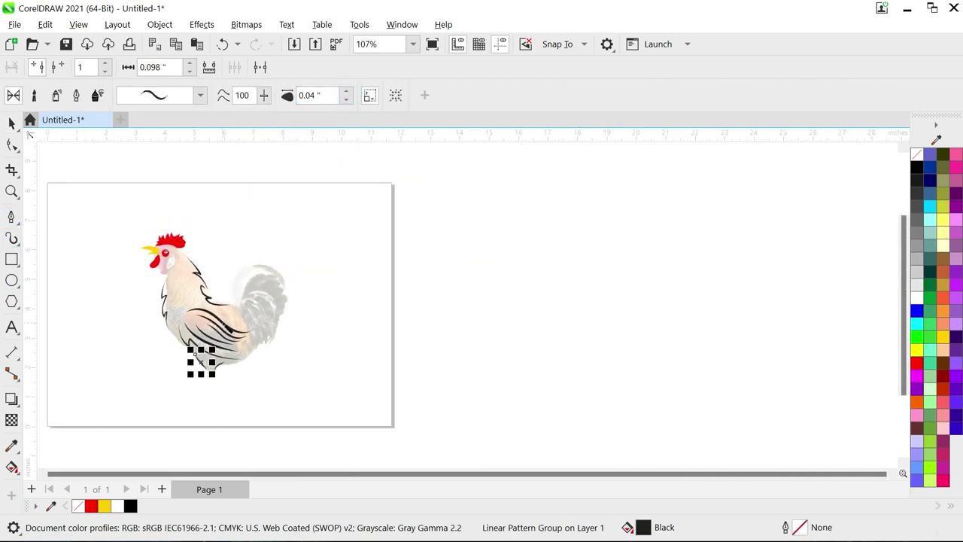
{"action": "scroll", "coordinate": [526, 349], "scroll_direction": "up", "scroll_amount": 1}
{"action": "scroll", "coordinate": [326, 336], "scroll_direction": "down", "scroll_amount": 1}
{"action": "scroll", "coordinate": [125, 299], "scroll_direction": "up", "scroll_amount": 1}
{"action": "scroll", "coordinate": [128, 299], "scroll_direction": "up", "scroll_amount": 3}
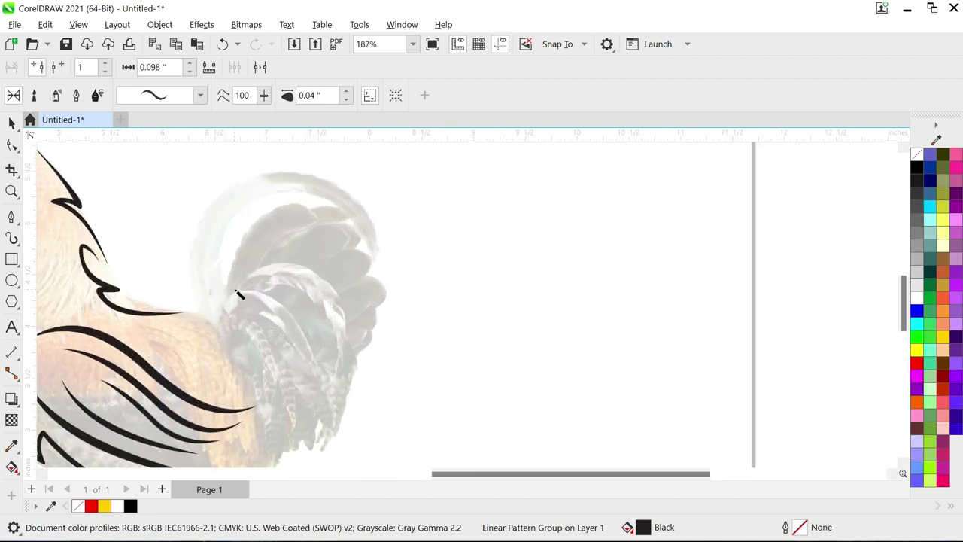
{"action": "left_click", "coordinate": [204, 312]}
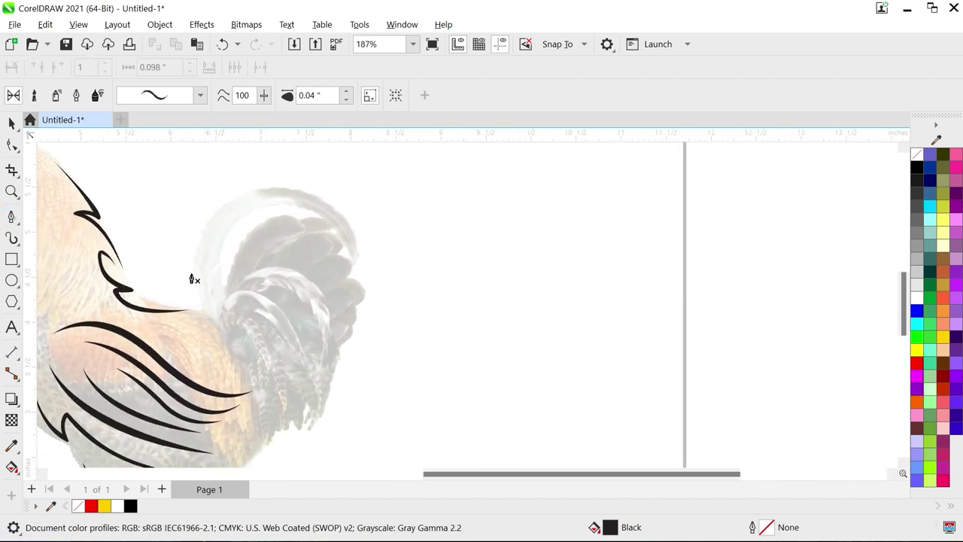
{"action": "left_click", "coordinate": [209, 311]}
{"action": "left_click_drag", "start_coordinate": [358, 251], "coordinate": [489, 394]}
Reshape the tail arc by bulging its front side outward with the middle node and widening the curve at its outer end.
{"action": "key", "text": "space"}
{"action": "key", "text": "F10"}
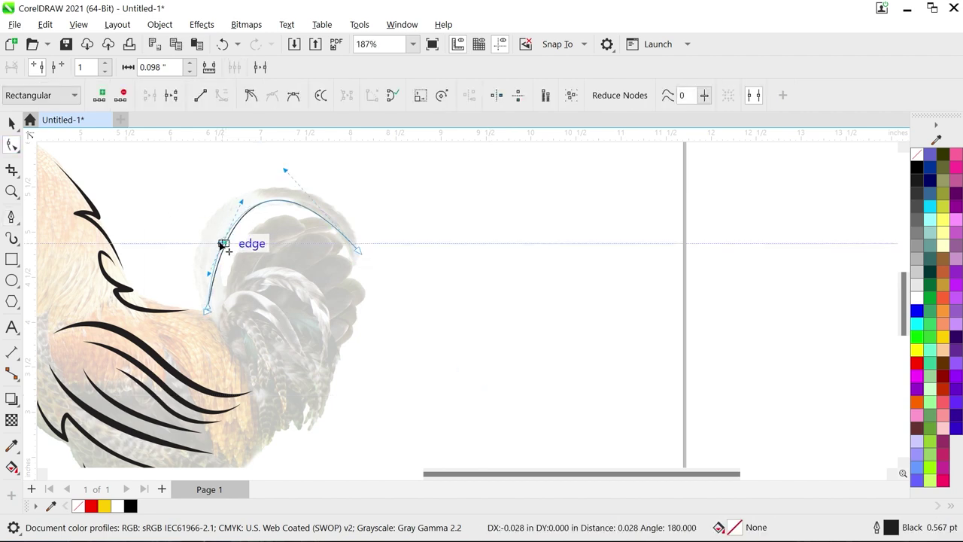
{"action": "left_click_drag", "start_coordinate": [222, 243], "coordinate": [217, 243]}
{"action": "left_click_drag", "start_coordinate": [285, 170], "coordinate": [301, 168]}
{"action": "left_click_drag", "start_coordinate": [216, 243], "coordinate": [213, 243]}
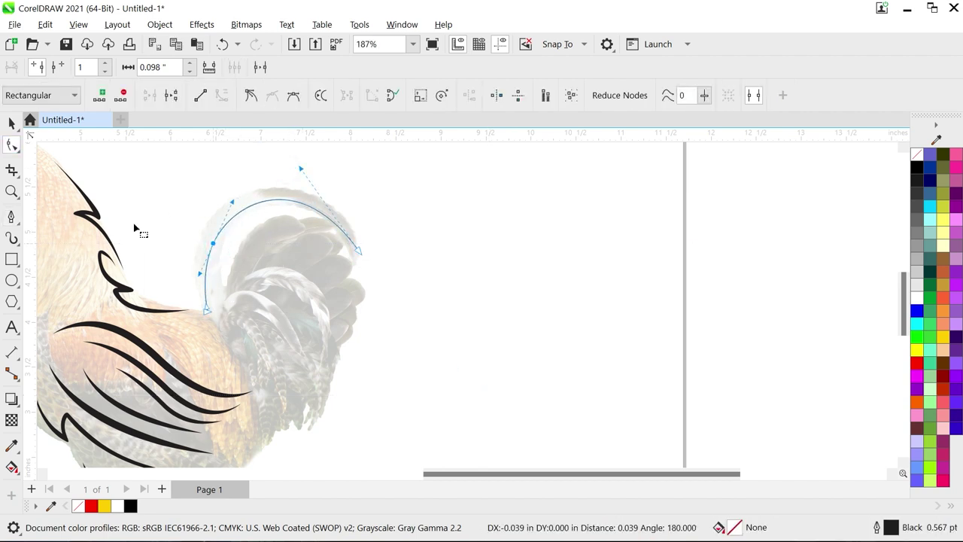
Apply the tapered preset stroke to the tail arc, thicken it beyond 0.07 in, and remove its middle node.
{"action": "left_click", "coordinate": [11, 122]}
{"action": "left_click", "coordinate": [11, 238]}
{"action": "left_click", "coordinate": [345, 92]}
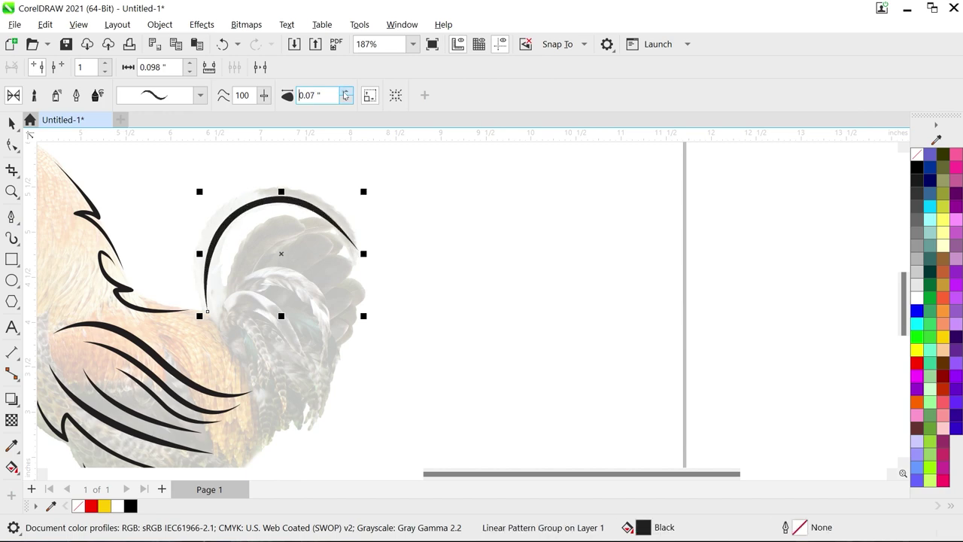
{"action": "left_click", "coordinate": [345, 92]}
{"action": "left_click", "coordinate": [11, 144]}
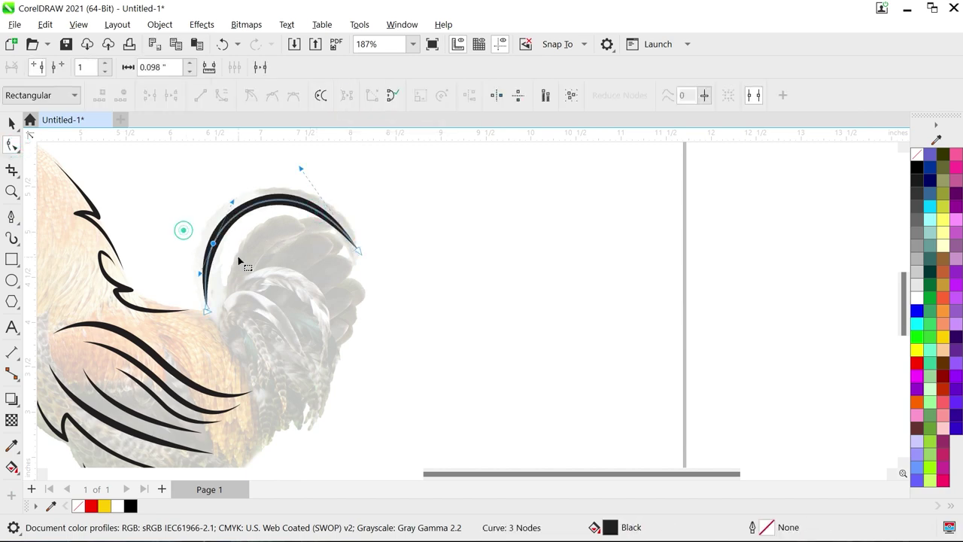
{"action": "key", "text": "Delete"}
{"action": "key", "text": "space"}
{"action": "scroll", "coordinate": [336, 290], "scroll_direction": "down", "scroll_amount": 2}
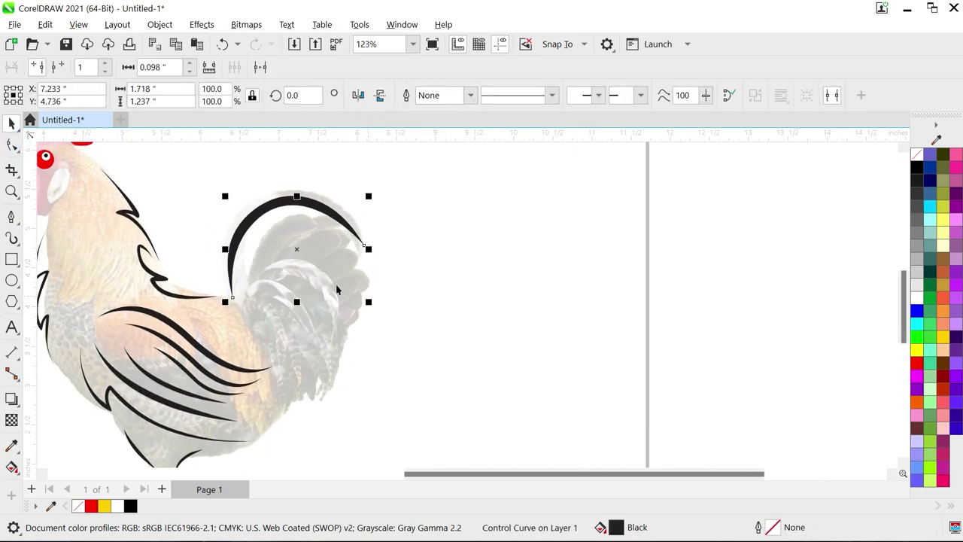
Draw two Pen arcs under the top tail stroke, about 1.26 by 0.56 in and about 0.77 by 0.32 in.
{"action": "left_click", "coordinate": [244, 301]}
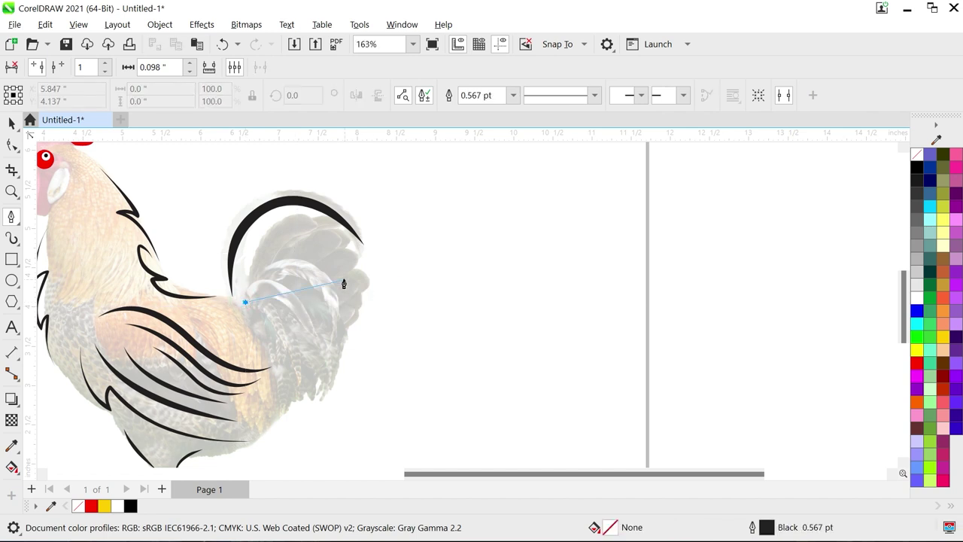
{"action": "left_click_drag", "start_coordinate": [344, 279], "coordinate": [403, 339]}
{"action": "key", "text": "Return"}
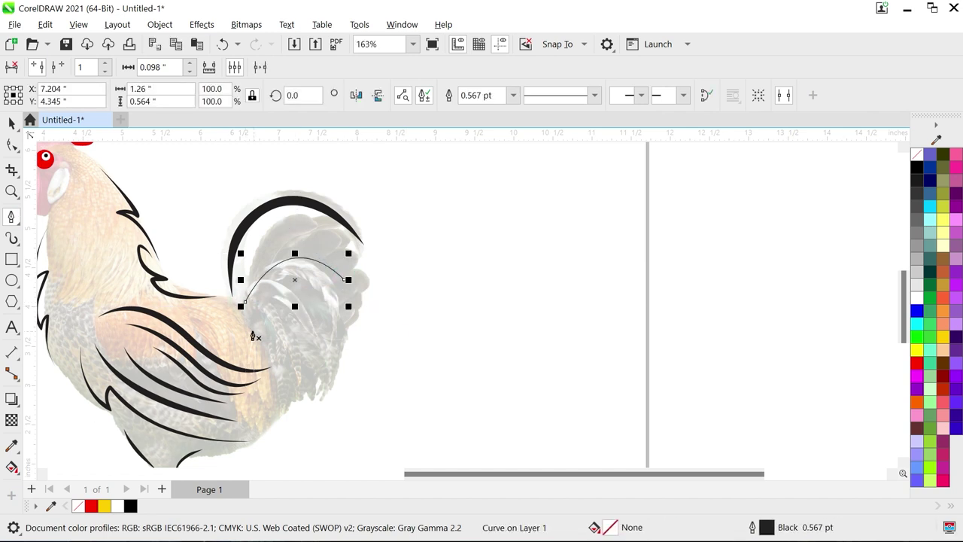
{"action": "left_click", "coordinate": [253, 322]}
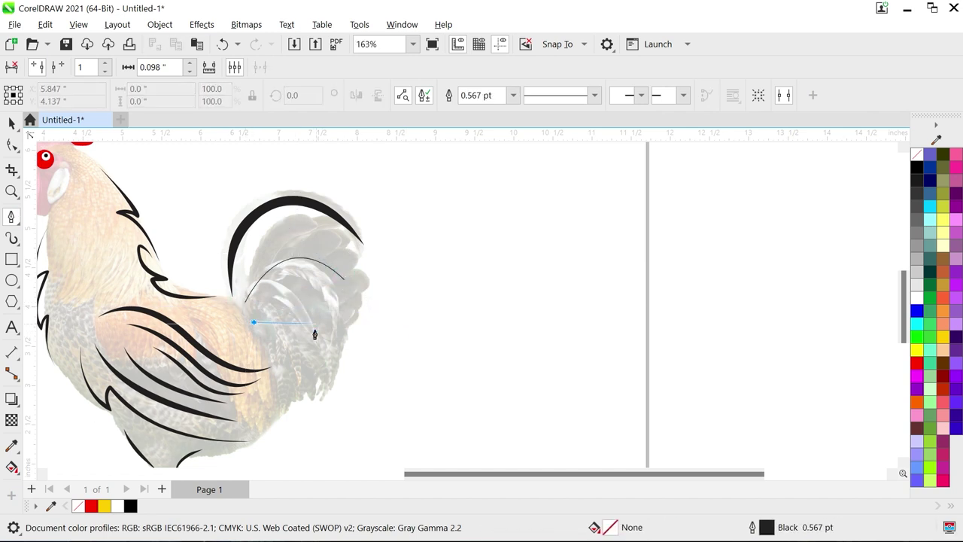
{"action": "left_click_drag", "start_coordinate": [314, 332], "coordinate": [340, 383]}
{"action": "key", "text": "Return"}
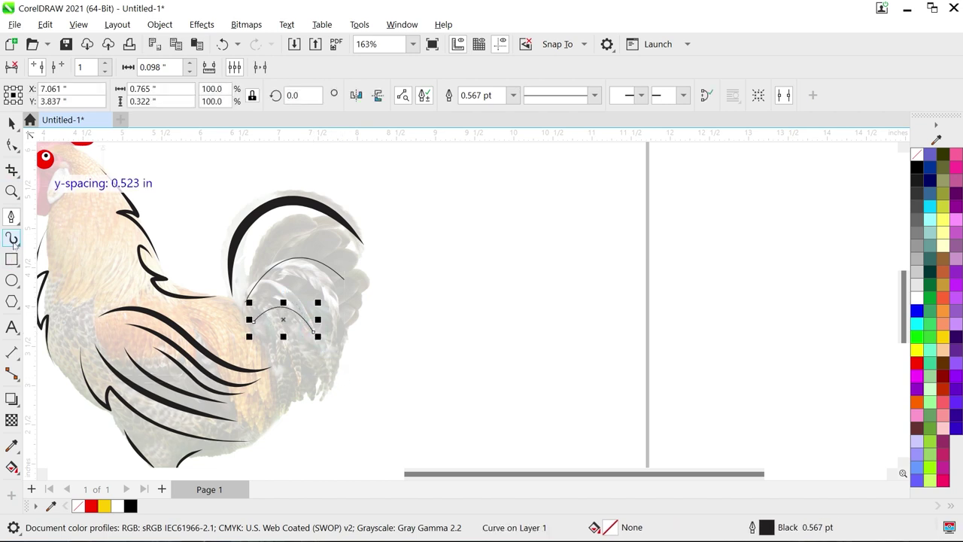
Apply the tapered preset stroke to both new tail arcs, 0.07 in wide on the lower one and 0.1 in on the middle one.
{"action": "left_click", "coordinate": [12, 238]}
{"action": "left_click", "coordinate": [348, 91]}
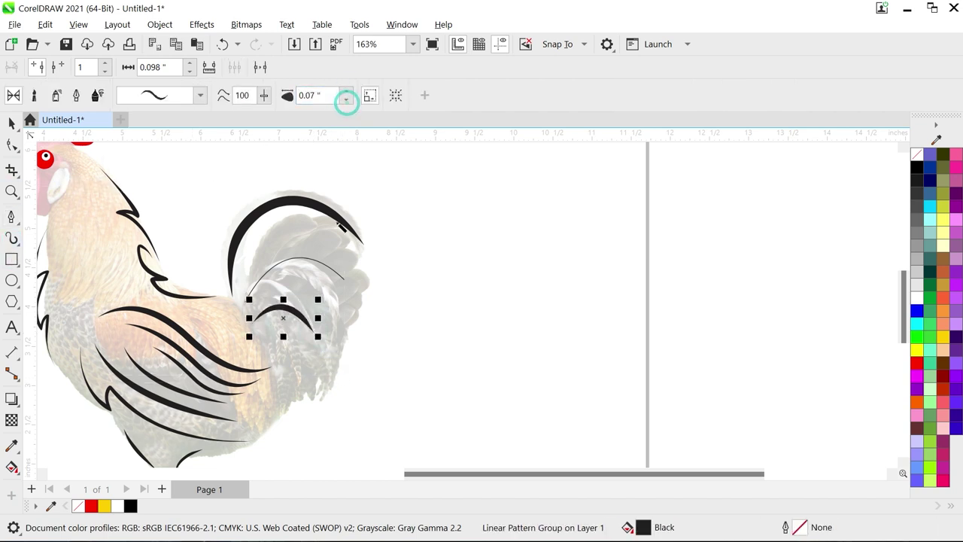
{"action": "left_click", "coordinate": [345, 92]}
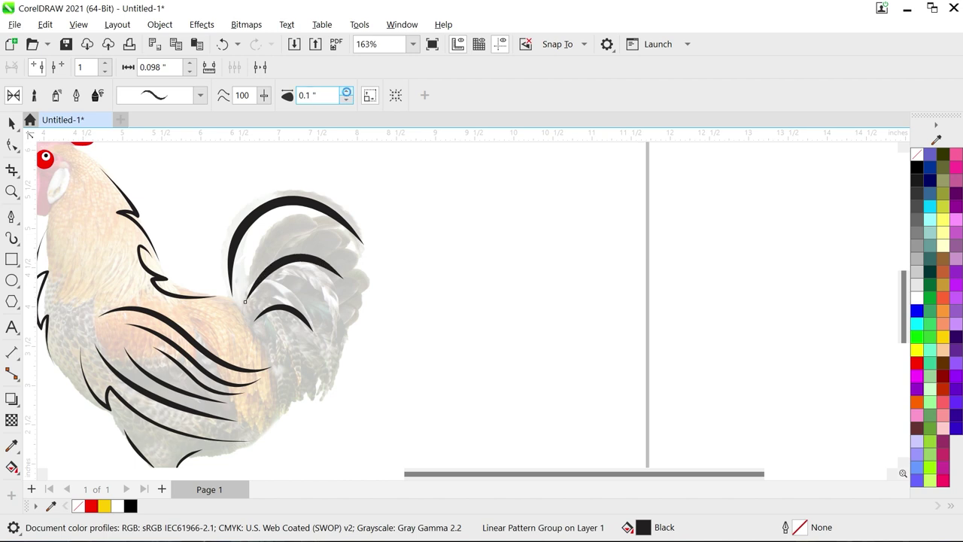
Reposition and enlarge the middle tail arc, and move the lower arc up beneath it and enlarge it.
{"action": "left_click", "coordinate": [12, 123]}
{"action": "scroll", "coordinate": [367, 324], "scroll_direction": "up", "scroll_amount": 1}
{"action": "left_click_drag", "start_coordinate": [281, 248], "coordinate": [282, 241]}
{"action": "left_click_drag", "start_coordinate": [342, 222], "coordinate": [351, 215]}
{"action": "left_click_drag", "start_coordinate": [302, 231], "coordinate": [298, 230]}
{"action": "double_click", "coordinate": [267, 304]}
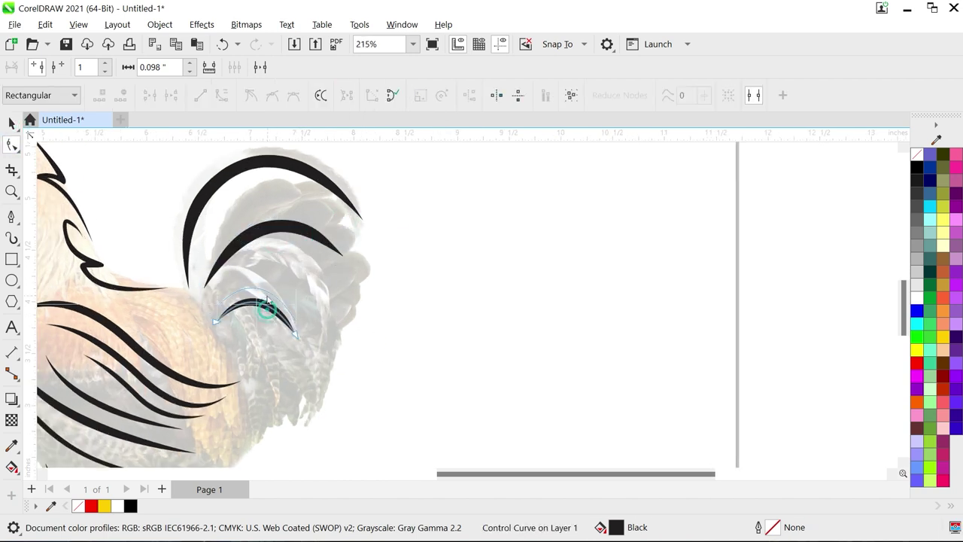
{"action": "key", "text": "space"}
{"action": "left_click", "coordinate": [258, 311]}
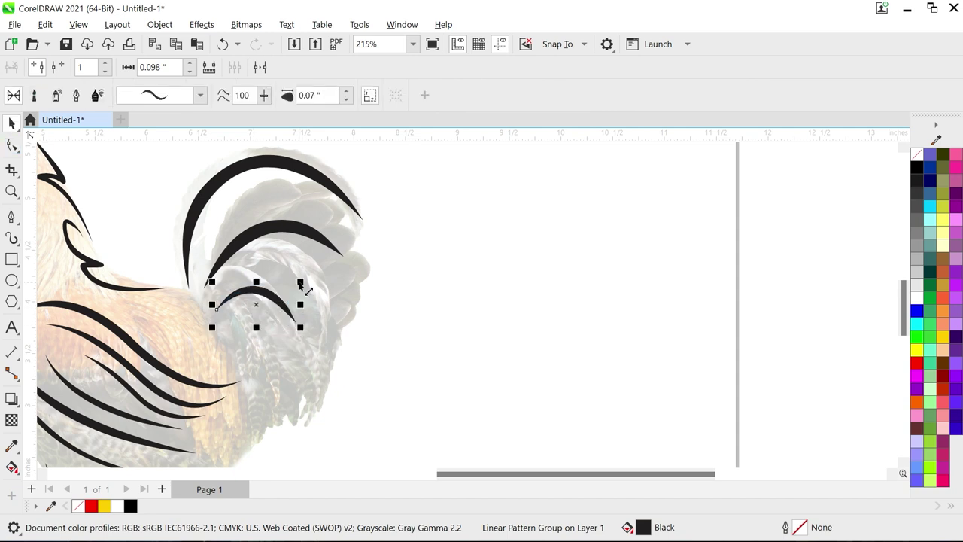
{"action": "scroll", "coordinate": [332, 273], "scroll_direction": "down", "scroll_amount": 2}
{"action": "scroll", "coordinate": [287, 285], "scroll_direction": "up", "scroll_amount": 1}
Extend the top tail arc's outer tip farther out and down, and adjust its handle for a fuller curve.
{"action": "left_click", "coordinate": [347, 216]}
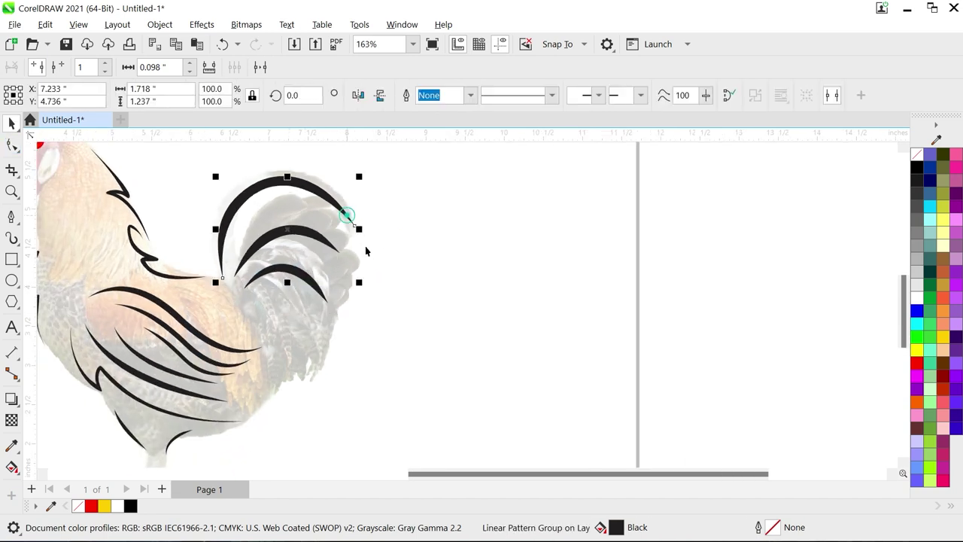
{"action": "double_click", "coordinate": [245, 199]}
{"action": "left_click_drag", "start_coordinate": [353, 223], "coordinate": [373, 265]}
{"action": "left_click_drag", "start_coordinate": [313, 181], "coordinate": [326, 140]}
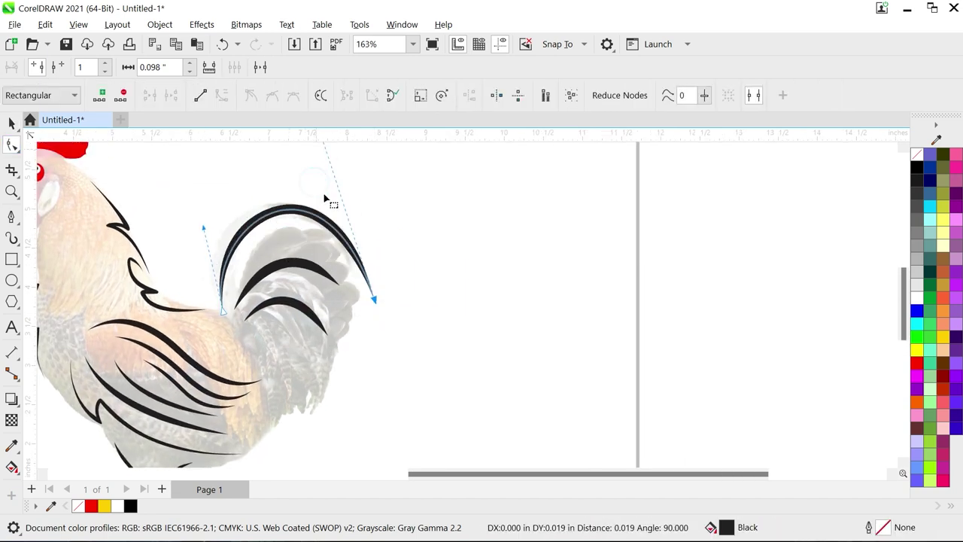
{"action": "scroll", "coordinate": [323, 191], "scroll_direction": "down", "scroll_amount": 1}
{"action": "left_click_drag", "start_coordinate": [323, 200], "coordinate": [324, 223]}
{"action": "scroll", "coordinate": [326, 240], "scroll_direction": "up", "scroll_amount": 1}
{"action": "left_click_drag", "start_coordinate": [373, 345], "coordinate": [378, 354]}
{"action": "scroll", "coordinate": [336, 325], "scroll_direction": "down", "scroll_amount": 1}
Reshape the middle tail arc by moving its outer end node and front handle down and inward.
{"action": "left_click", "coordinate": [326, 287]}
{"action": "scroll", "coordinate": [336, 295], "scroll_direction": "up", "scroll_amount": 3}
{"action": "left_click_drag", "start_coordinate": [340, 296], "coordinate": [331, 307]}
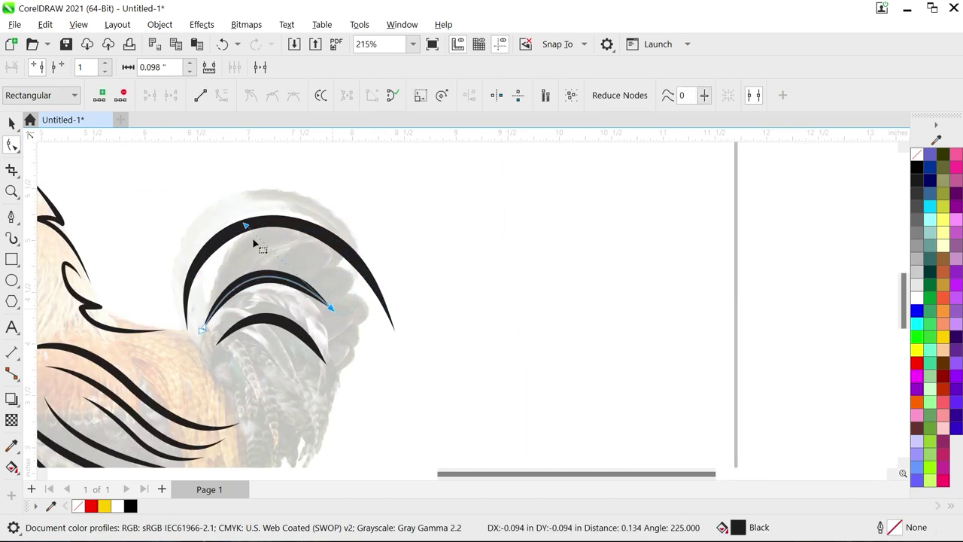
{"action": "left_click_drag", "start_coordinate": [246, 223], "coordinate": [239, 230]}
Enlarge the middle tail arc to about 1.48 by 0.65 in and scale the lower arc down slightly.
{"action": "key", "text": "space"}
{"action": "scroll", "coordinate": [249, 248], "scroll_direction": "down", "scroll_amount": 1}
{"action": "left_click", "coordinate": [317, 316]}
{"action": "left_click_drag", "start_coordinate": [332, 338], "coordinate": [357, 319]}
Set the middle tail arc's Artistic Media stroke width to about 0.119 in.
{"action": "left_click", "coordinate": [327, 279]}
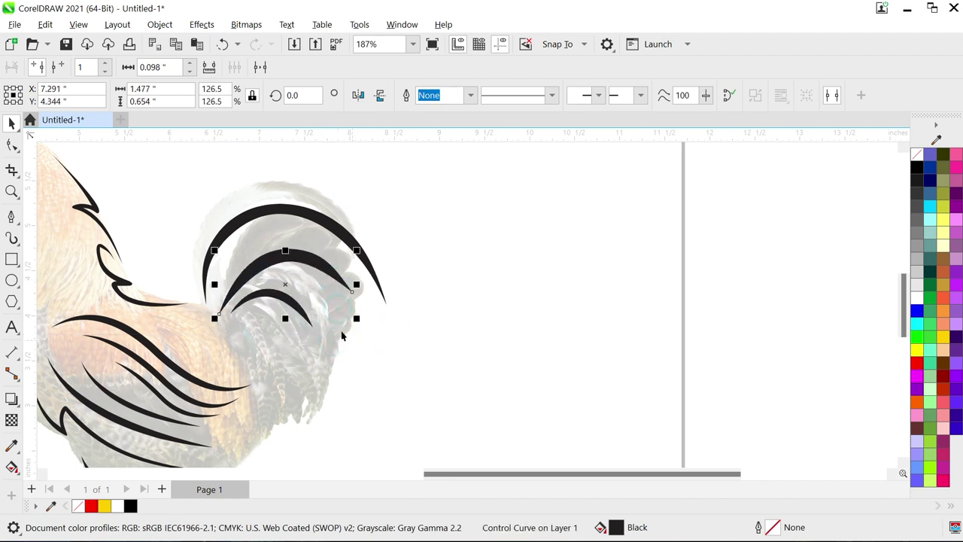
{"action": "left_click", "coordinate": [12, 237]}
{"action": "left_click", "coordinate": [346, 91]}
{"action": "left_click", "coordinate": [346, 91]}
{"action": "left_click", "coordinate": [346, 91]}
{"action": "left_click", "coordinate": [346, 91]}
{"action": "left_click", "coordinate": [347, 100]}
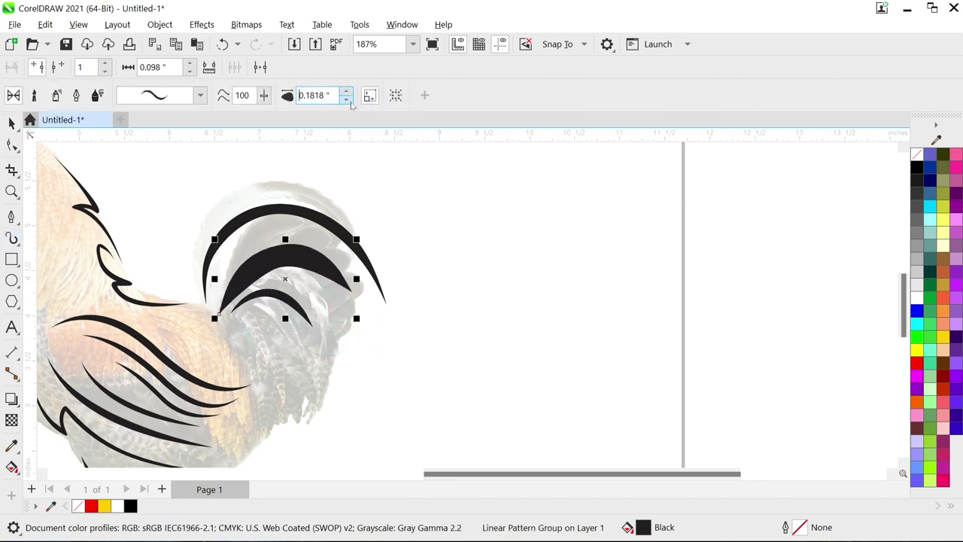
{"action": "left_click", "coordinate": [349, 102]}
{"action": "left_click", "coordinate": [349, 102]}
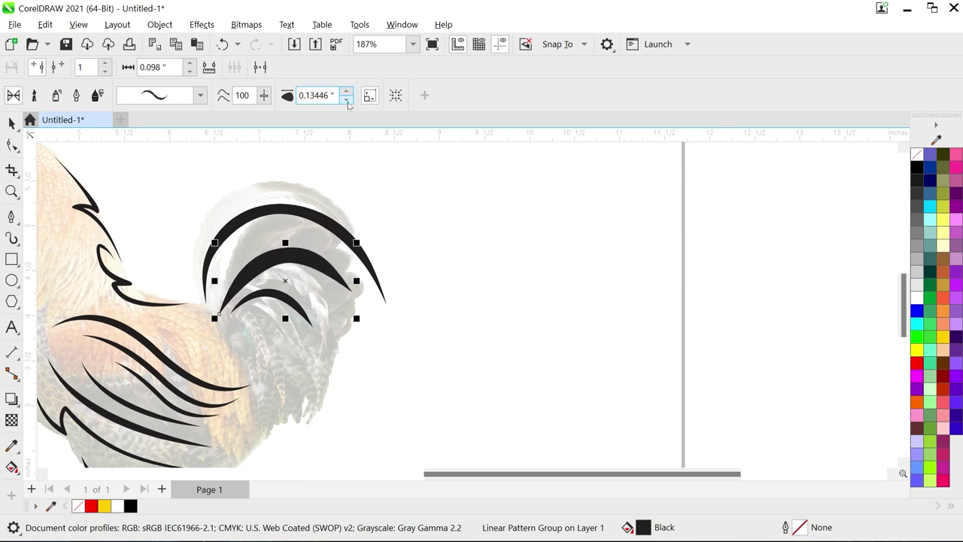
{"action": "left_click", "coordinate": [348, 102]}
{"action": "left_click", "coordinate": [349, 103]}
{"action": "left_click", "coordinate": [345, 92]}
{"action": "left_click", "coordinate": [345, 92]}
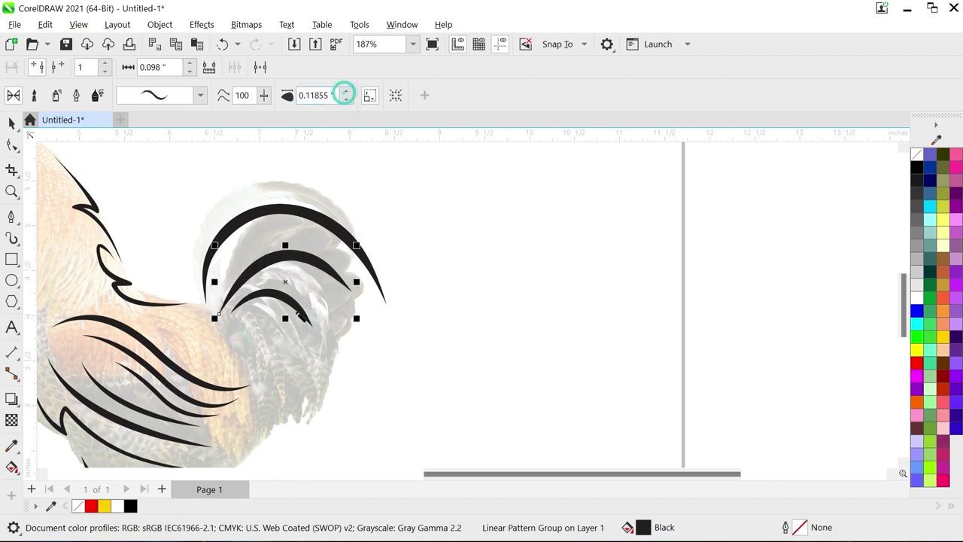
Duplicate the lower tail arc directly below itself and scale the copy down as a fourth, smaller feather stroke.
{"action": "left_click", "coordinate": [289, 296]}
{"action": "scroll", "coordinate": [316, 300], "scroll_direction": "down", "scroll_amount": 2}
{"action": "scroll", "coordinate": [304, 361], "scroll_direction": "up", "scroll_amount": 3}
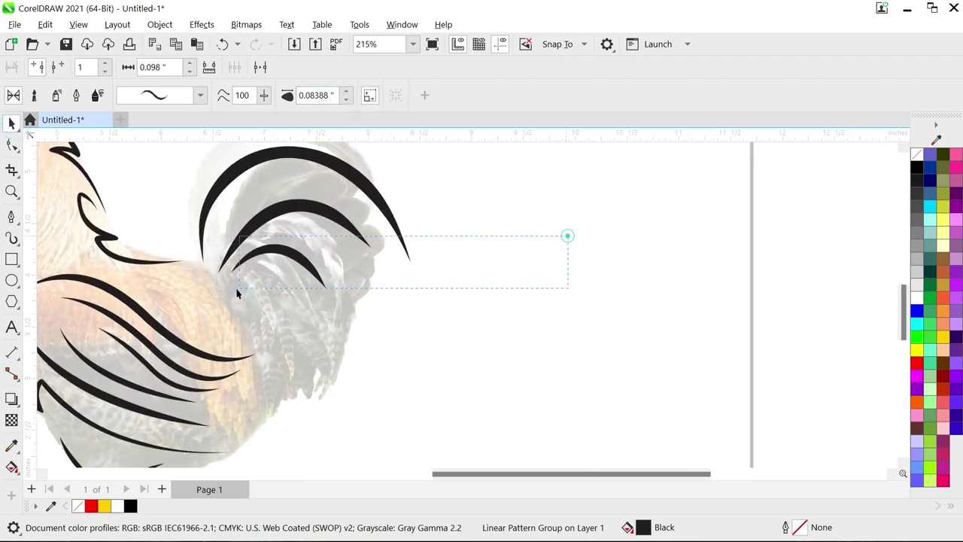
{"action": "left_click_drag", "start_coordinate": [278, 268], "coordinate": [278, 297]}
{"action": "left_click_drag", "start_coordinate": [326, 330], "coordinate": [300, 324]}
{"action": "left_click", "coordinate": [309, 314]}
{"action": "scroll", "coordinate": [281, 289], "scroll_direction": "down", "scroll_amount": 4}
Select all four tail arcs together and enlarge them proportionally to about 2.42 by 1.93 in.
{"action": "left_click_drag", "start_coordinate": [420, 173], "coordinate": [203, 331]}
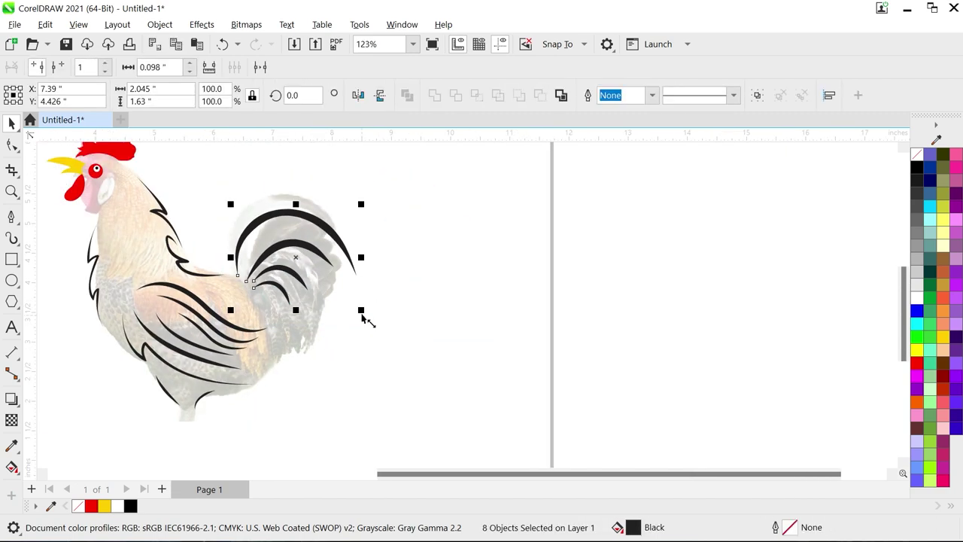
{"action": "left_click_drag", "start_coordinate": [364, 316], "coordinate": [379, 332]}
{"action": "scroll", "coordinate": [341, 231], "scroll_direction": "down", "scroll_amount": 1}
{"action": "scroll", "coordinate": [288, 309], "scroll_direction": "up", "scroll_amount": 1}
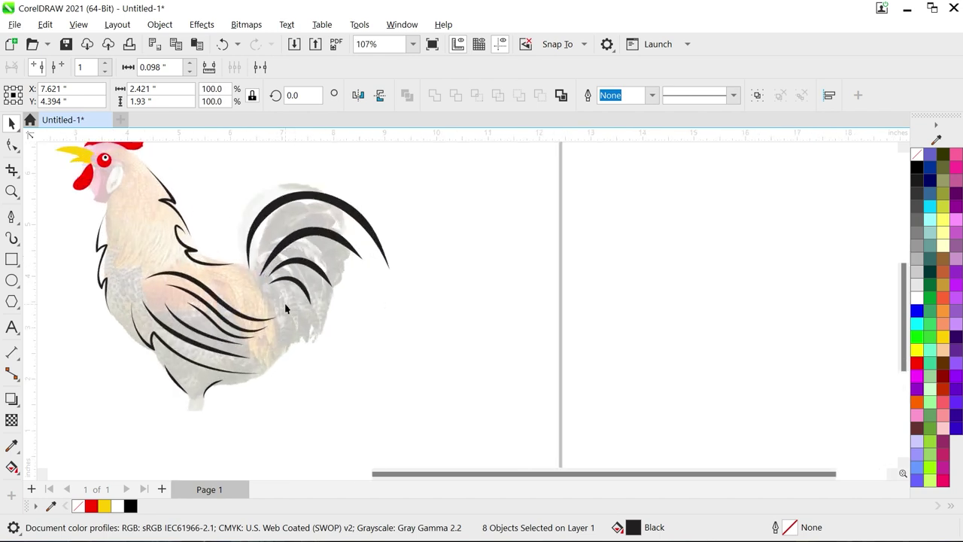
{"action": "left_click", "coordinate": [462, 335]}
{"action": "scroll", "coordinate": [350, 280], "scroll_direction": "down", "scroll_amount": 4}
{"action": "scroll", "coordinate": [255, 260], "scroll_direction": "up", "scroll_amount": 1}
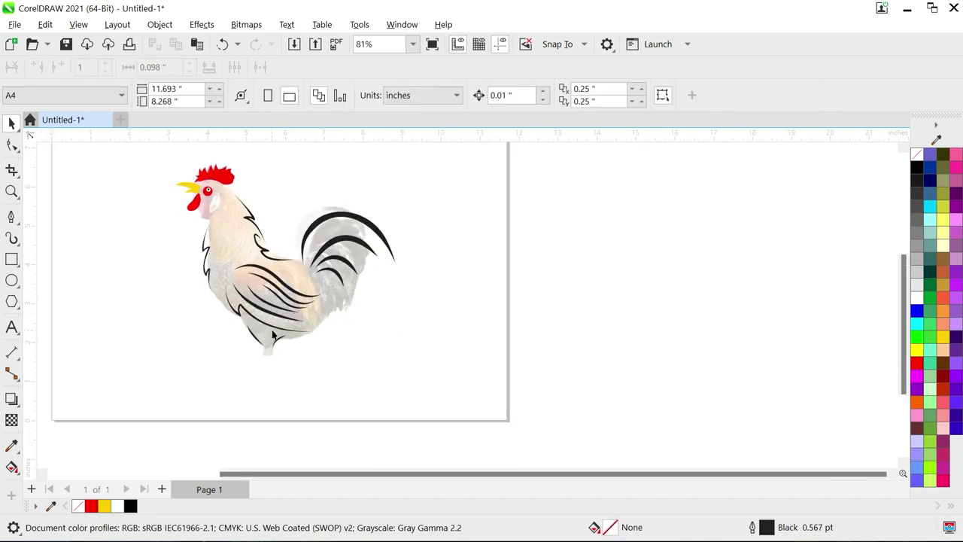
{"action": "scroll", "coordinate": [267, 362], "scroll_direction": "up", "scroll_amount": 8}
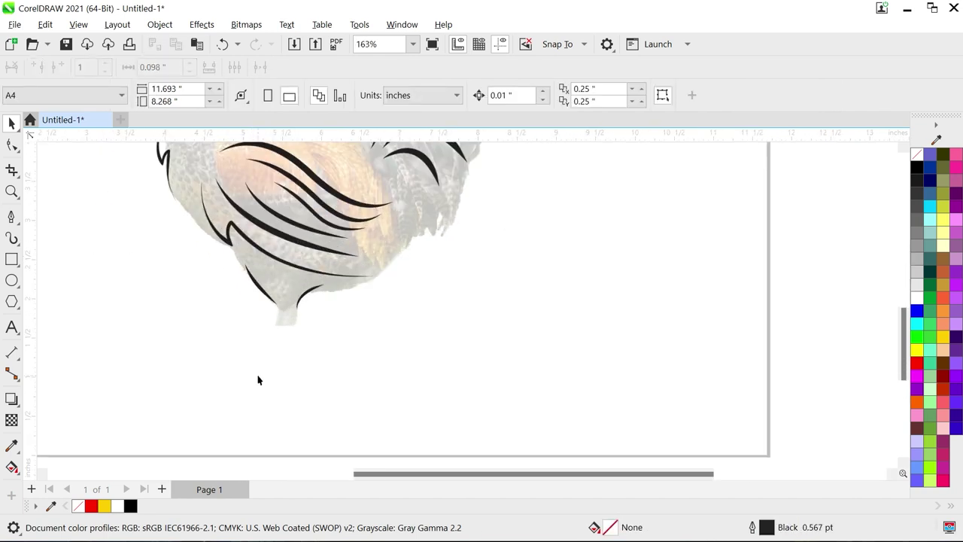
Start a leg outline with the Pen tool, drawing a curved top edge about 0.245 in wide across the photo's leg stub and a curved back edge.
{"action": "left_click", "coordinate": [11, 216]}
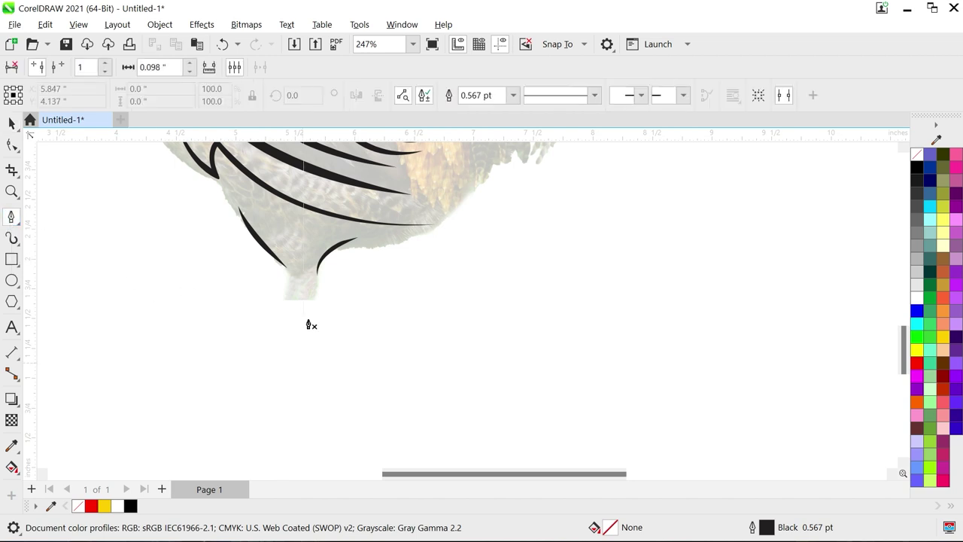
{"action": "scroll", "coordinate": [308, 324], "scroll_direction": "down", "scroll_amount": 6}
{"action": "scroll", "coordinate": [300, 344], "scroll_direction": "up", "scroll_amount": 5}
{"action": "scroll", "coordinate": [300, 344], "scroll_direction": "up", "scroll_amount": 3}
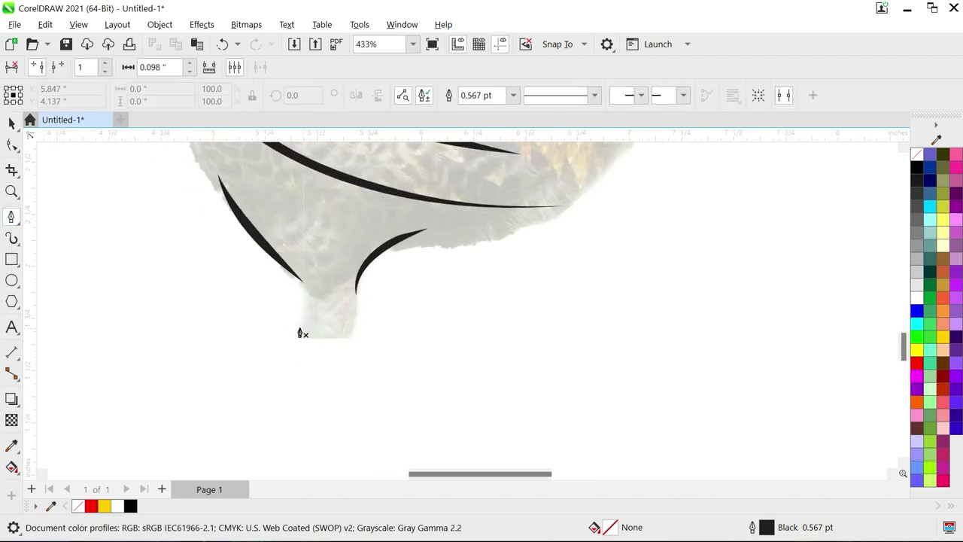
{"action": "mouse_move", "coordinate": [355, 329]}
{"action": "left_mouse_down"}
{"action": "mouse_move", "coordinate": [376, 322]}
{"action": "mouse_move", "coordinate": [358, 330]}
{"action": "left_mouse_up"}
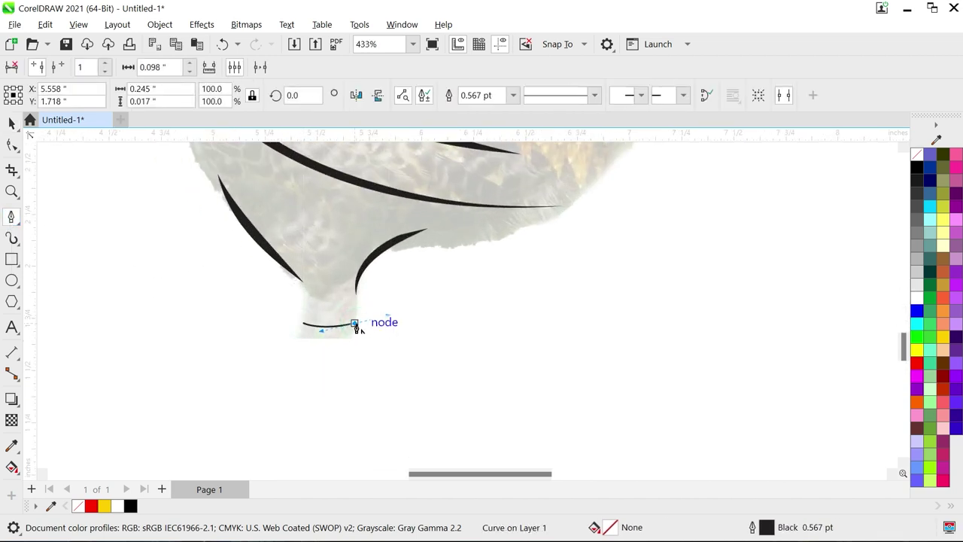
{"action": "left_click", "coordinate": [347, 408]}
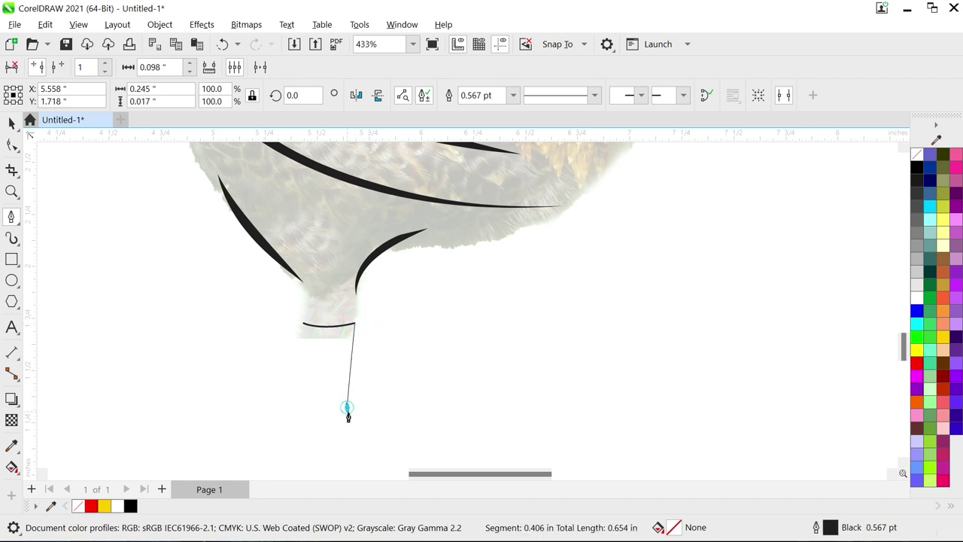
{"action": "left_click_drag", "start_coordinate": [351, 430], "coordinate": [353, 434]}
{"action": "left_click", "coordinate": [347, 407]}
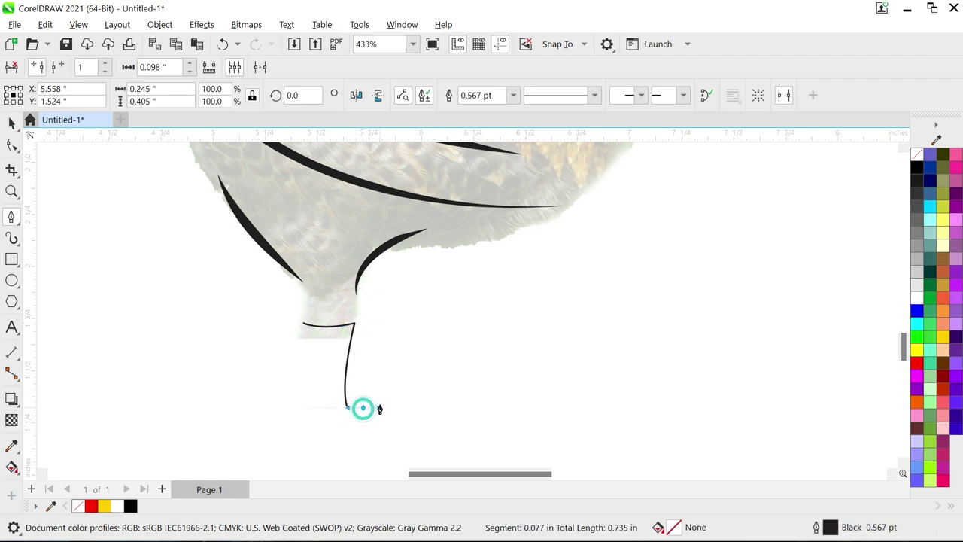
Continue the leg outline around a small pointed rear spur, down the heel and along the rear toe to its hooked claw.
{"action": "left_click", "coordinate": [362, 407]}
{"action": "scroll", "coordinate": [357, 412], "scroll_direction": "up", "scroll_amount": 4}
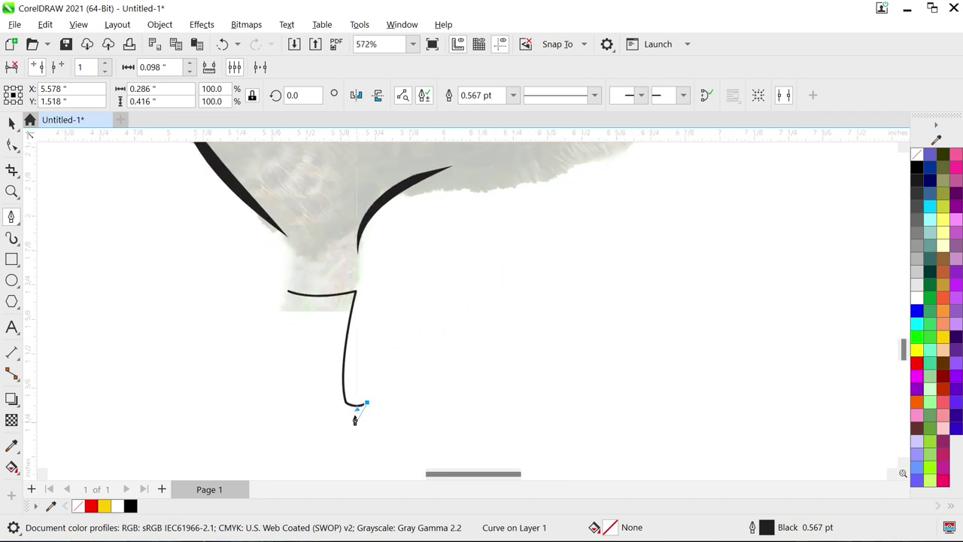
{"action": "left_click_drag", "start_coordinate": [323, 413], "coordinate": [322, 415]}
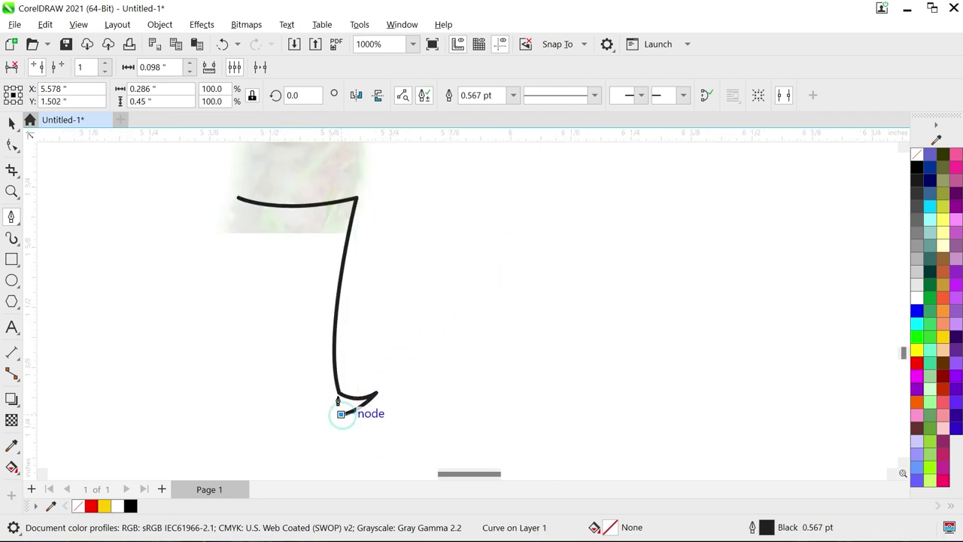
{"action": "scroll", "coordinate": [347, 440], "scroll_direction": "up", "scroll_amount": 1}
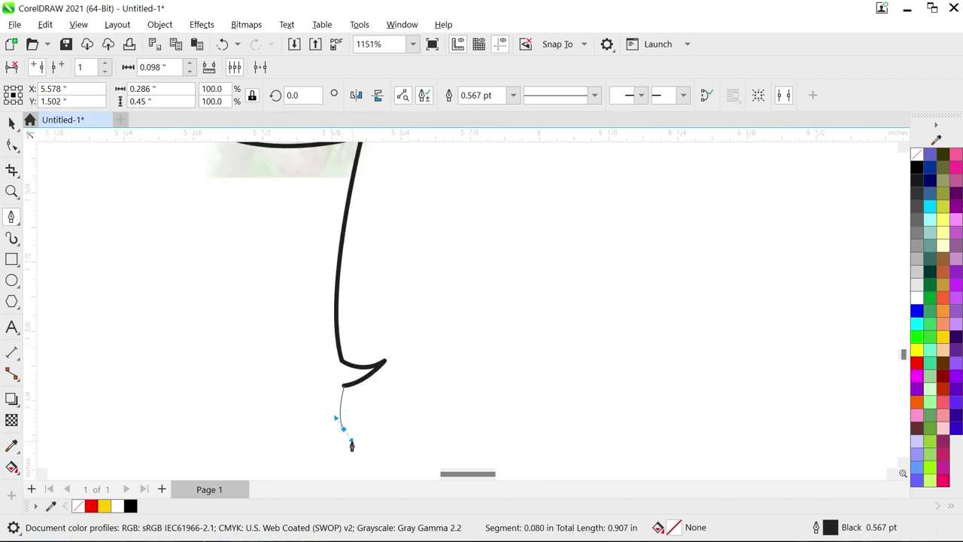
{"action": "left_click_drag", "start_coordinate": [351, 446], "coordinate": [352, 449]}
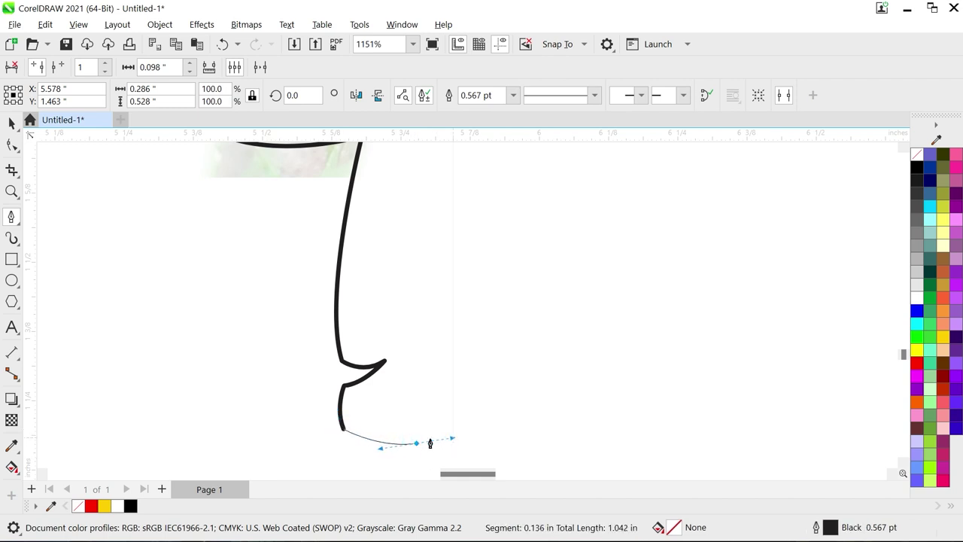
{"action": "left_click_drag", "start_coordinate": [429, 443], "coordinate": [410, 464]}
{"action": "scroll", "coordinate": [426, 450], "scroll_direction": "up", "scroll_amount": 2}
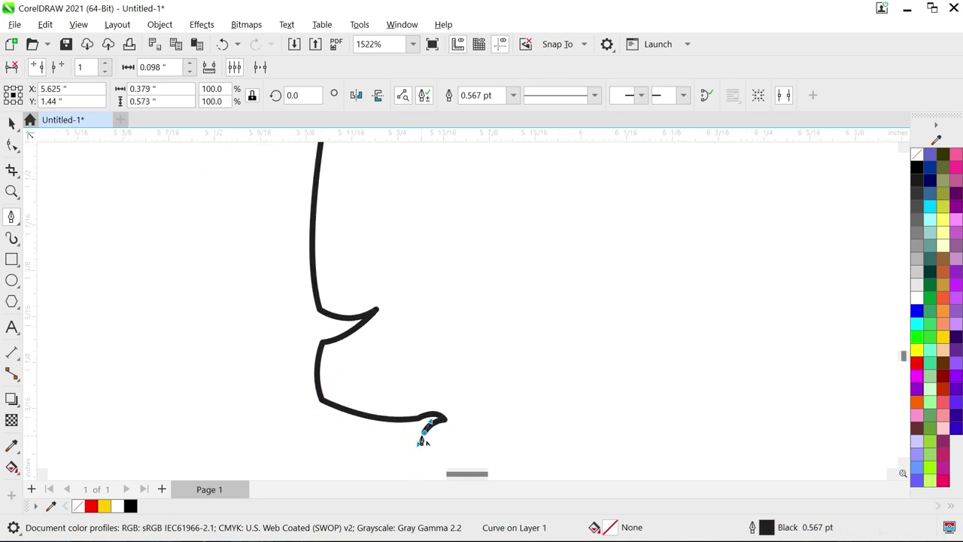
Trace the curved underside of the foot forward from the rear claw and form the pointed tip of the middle toe.
{"action": "left_click_drag", "start_coordinate": [299, 427], "coordinate": [269, 415]}
{"action": "scroll", "coordinate": [282, 428], "scroll_direction": "down", "scroll_amount": 2}
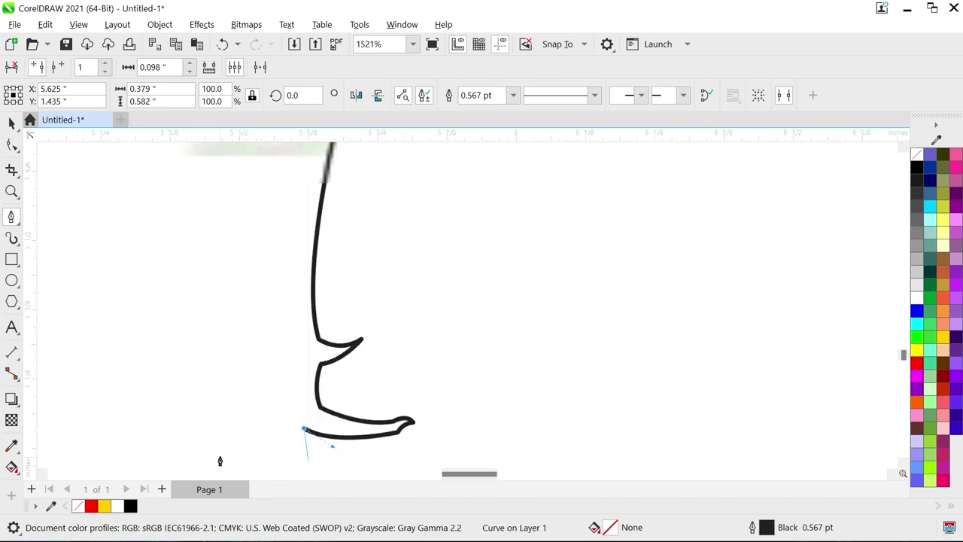
{"action": "scroll", "coordinate": [220, 460], "scroll_direction": "up", "scroll_amount": 2}
{"action": "left_click_drag", "start_coordinate": [216, 433], "coordinate": [190, 453]}
{"action": "scroll", "coordinate": [222, 459], "scroll_direction": "up", "scroll_amount": 1}
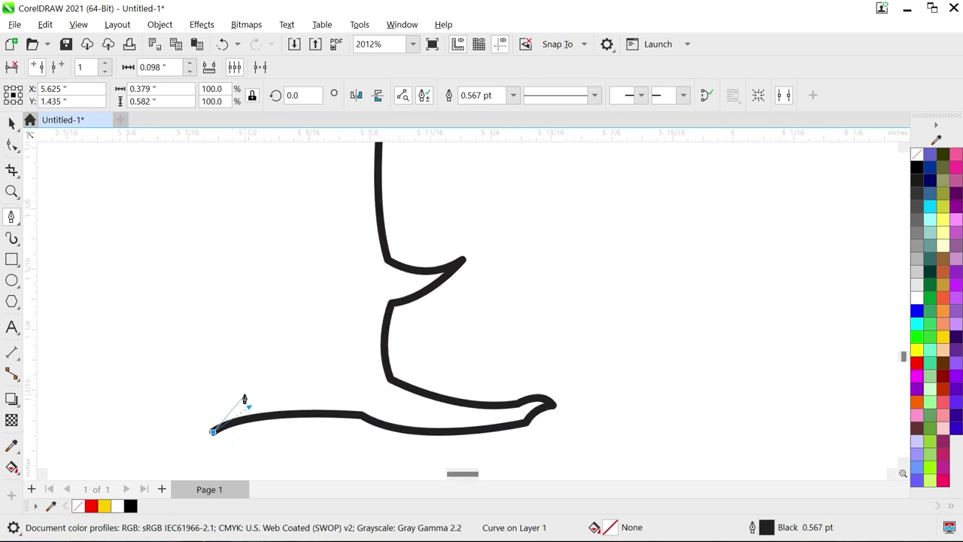
{"action": "left_click_drag", "start_coordinate": [244, 394], "coordinate": [277, 382]}
{"action": "left_click", "coordinate": [245, 395]}
{"action": "scroll", "coordinate": [244, 421], "scroll_direction": "down", "scroll_amount": 1}
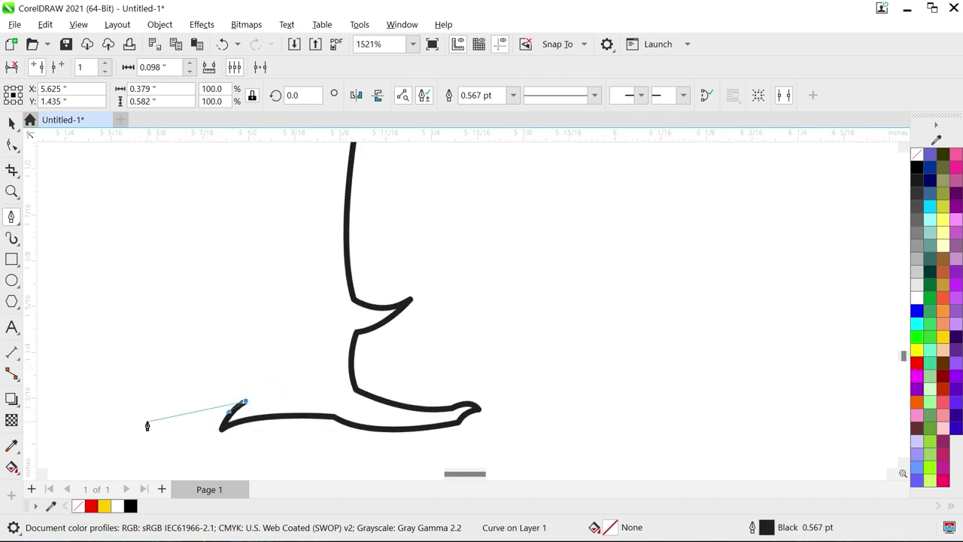
Trace the front toe around its tip and close the outline up the leg's front edge, making it about 0.58 by 0.6 in.
{"action": "left_click_drag", "start_coordinate": [107, 430], "coordinate": [64, 428]}
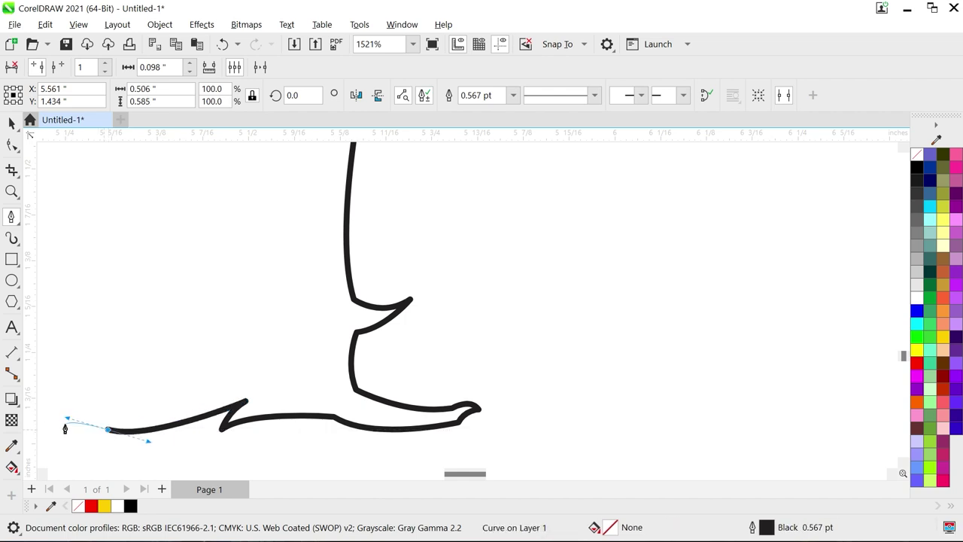
{"action": "left_click", "coordinate": [55, 437]}
{"action": "scroll", "coordinate": [202, 370], "scroll_direction": "down", "scroll_amount": 2}
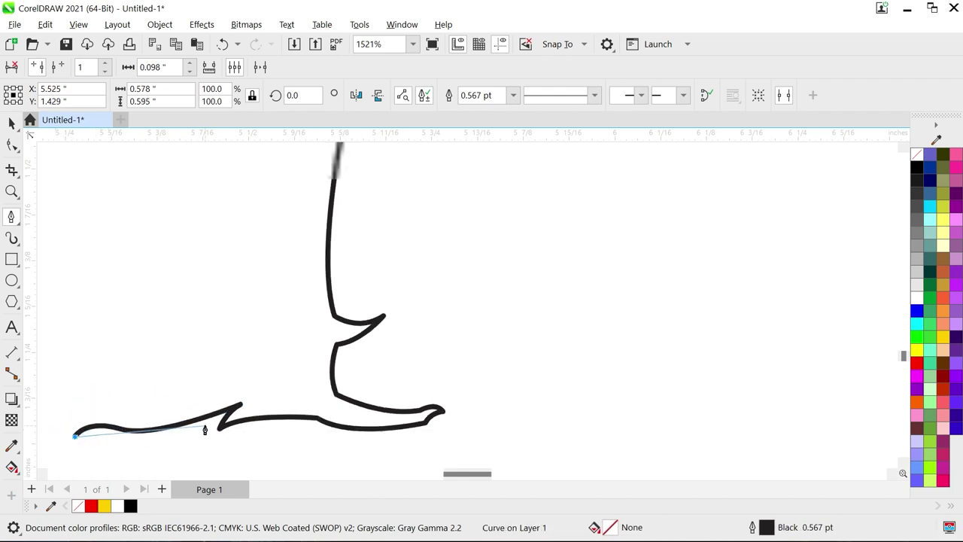
{"action": "left_click_drag", "start_coordinate": [188, 388], "coordinate": [260, 374]}
{"action": "left_click", "coordinate": [190, 386]}
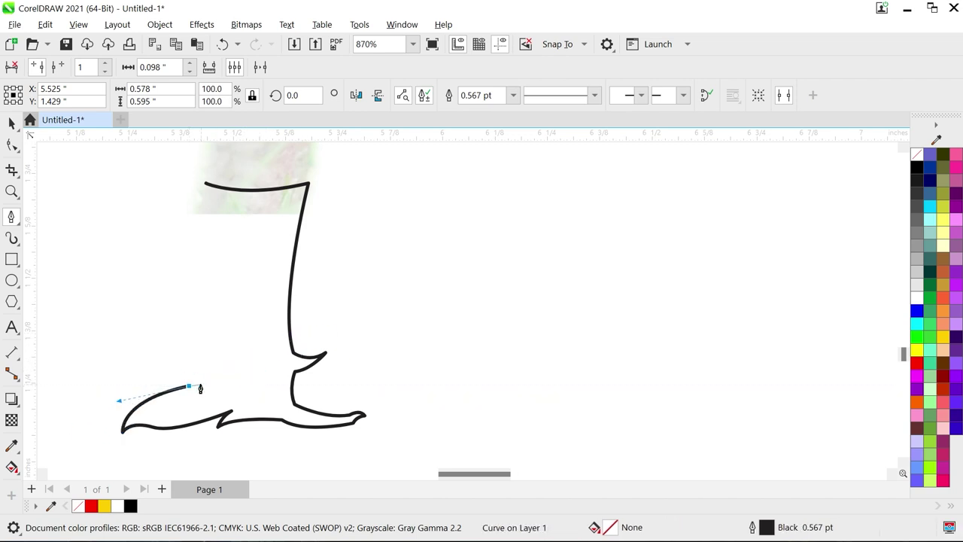
{"action": "left_click_drag", "start_coordinate": [206, 183], "coordinate": [269, 376]}
Extend the front toe by moving its tip node 0.07 in outward with the Shape tool.
{"action": "left_click", "coordinate": [11, 144]}
{"action": "scroll", "coordinate": [169, 390], "scroll_direction": "down", "scroll_amount": 2}
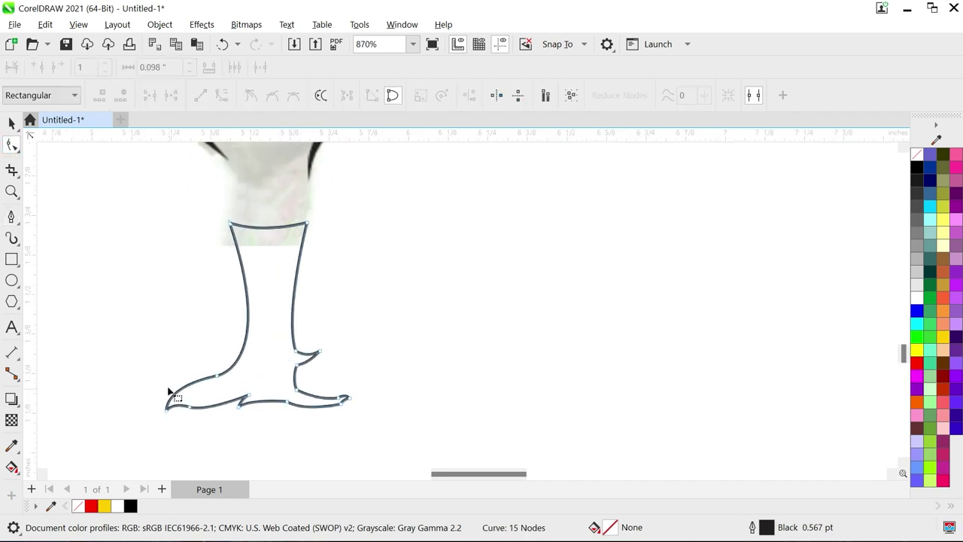
{"action": "scroll", "coordinate": [139, 369], "scroll_direction": "up", "scroll_amount": 1}
{"action": "left_click_drag", "start_coordinate": [134, 368], "coordinate": [179, 413]}
{"action": "key", "text": "Left"}
{"action": "key", "text": "Left"}
{"action": "key", "text": "Left"}
{"action": "key", "text": "Left"}
{"action": "key", "text": "Left"}
{"action": "key", "text": "Left"}
{"action": "key", "text": "Left"}
Smooth the front toe's underside, adding a node between its tip and the middle toe.
{"action": "left_click", "coordinate": [182, 404]}
{"action": "left_click", "coordinate": [211, 403]}
{"action": "left_click_drag", "start_coordinate": [252, 412], "coordinate": [209, 409]}
{"action": "double_click", "coordinate": [209, 412]}
{"action": "left_click", "coordinate": [213, 359]}
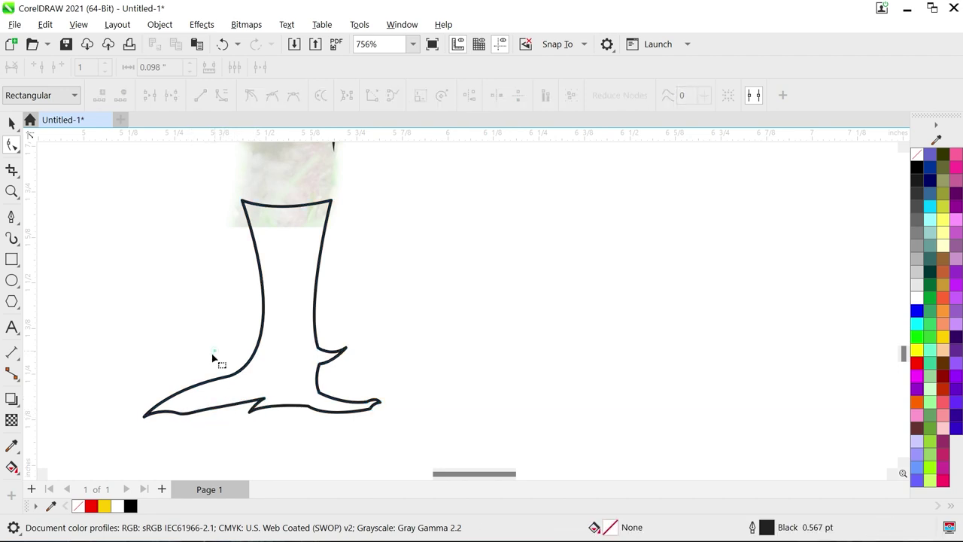
Draw a separate closed three-node curved toe above the front toe with the Pen tool.
{"action": "left_click", "coordinate": [12, 217]}
{"action": "scroll", "coordinate": [173, 388], "scroll_direction": "up", "scroll_amount": 2}
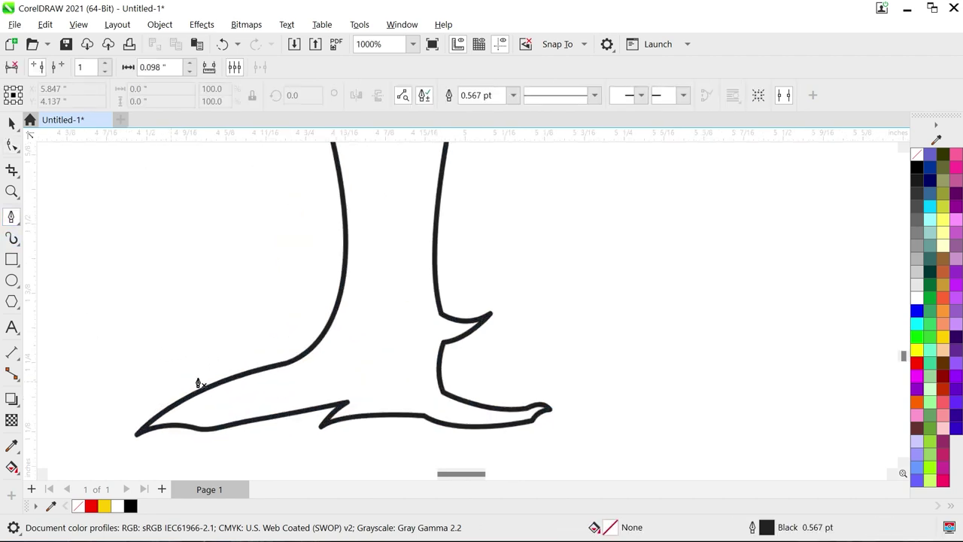
{"action": "left_click", "coordinate": [117, 366]}
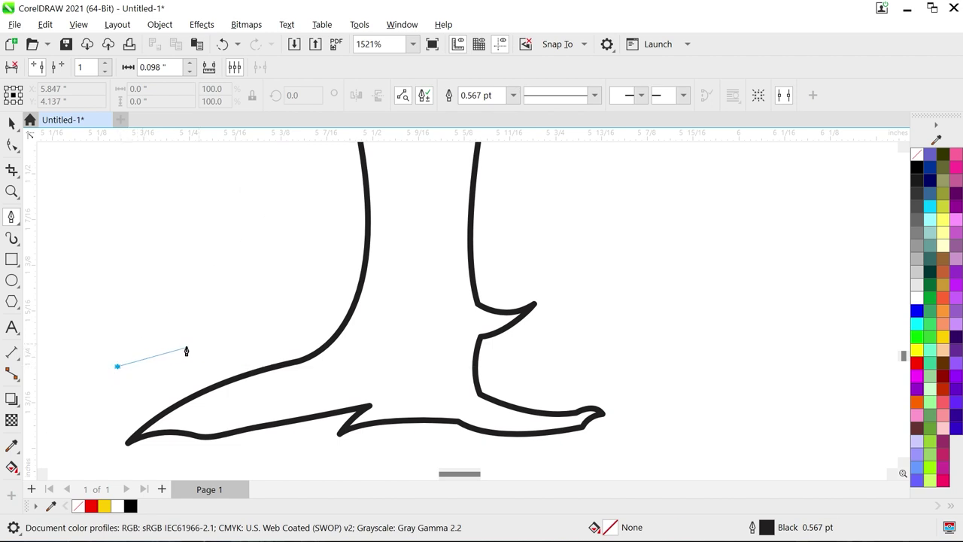
{"action": "left_click_drag", "start_coordinate": [257, 347], "coordinate": [354, 363]}
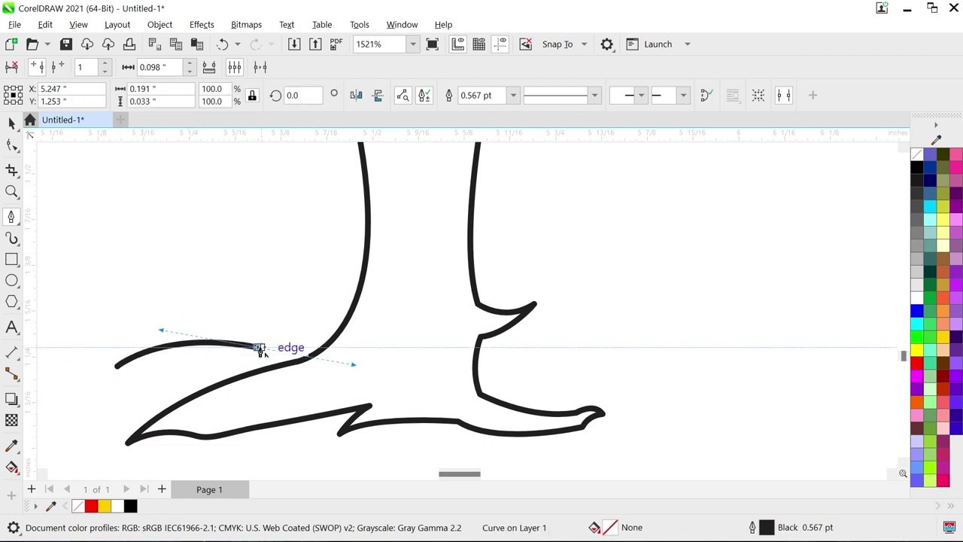
{"action": "left_click", "coordinate": [257, 346]}
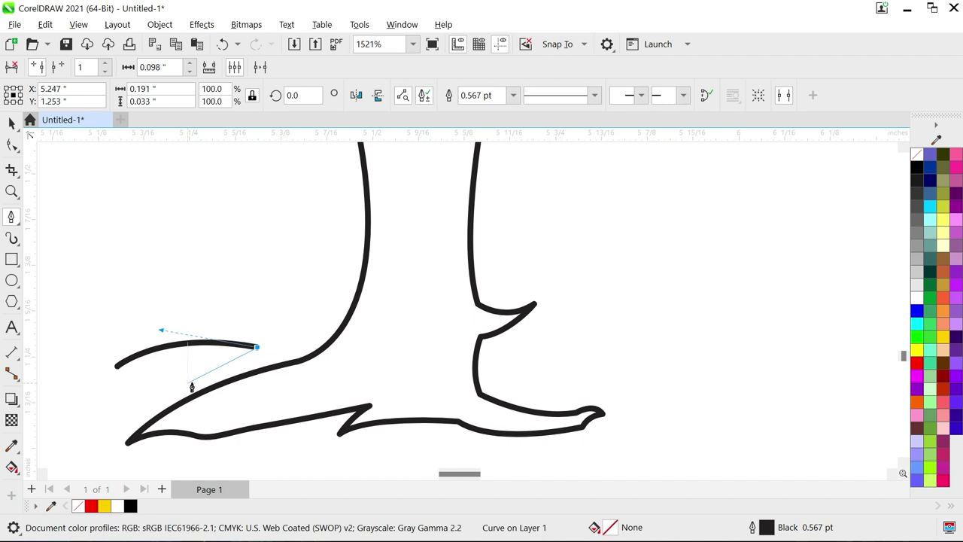
{"action": "left_click", "coordinate": [199, 380]}
{"action": "left_click_drag", "start_coordinate": [117, 367], "coordinate": [207, 353]}
{"action": "key", "text": "space"}
Reshape the separate upper toe by lowering its inner corner toward the foot and pulling its tip farther outward.
{"action": "left_click", "coordinate": [11, 144]}
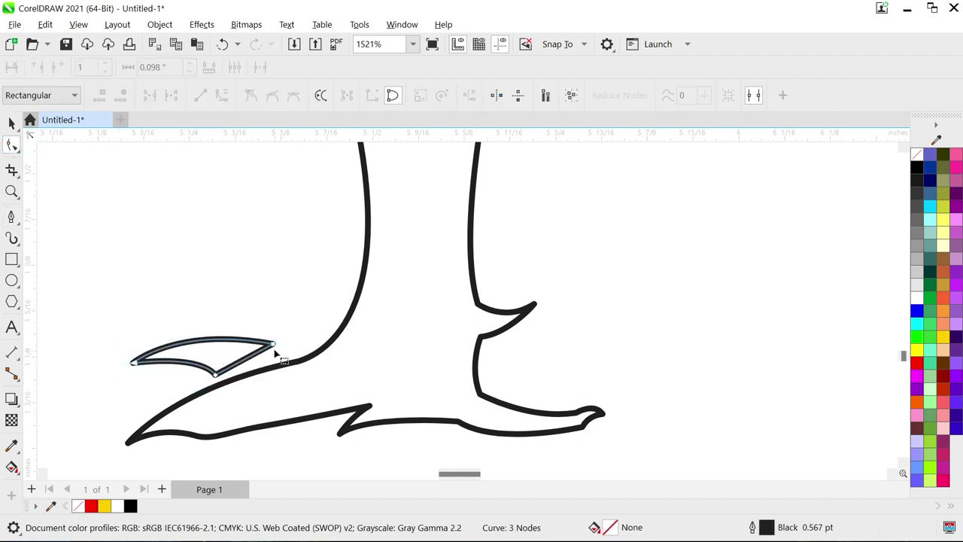
{"action": "left_click_drag", "start_coordinate": [273, 343], "coordinate": [282, 351]}
{"action": "left_click_drag", "start_coordinate": [134, 364], "coordinate": [121, 362]}
Select the leg and the separate toe together, fill both with black and give them no outline.
{"action": "left_click", "coordinate": [12, 123]}
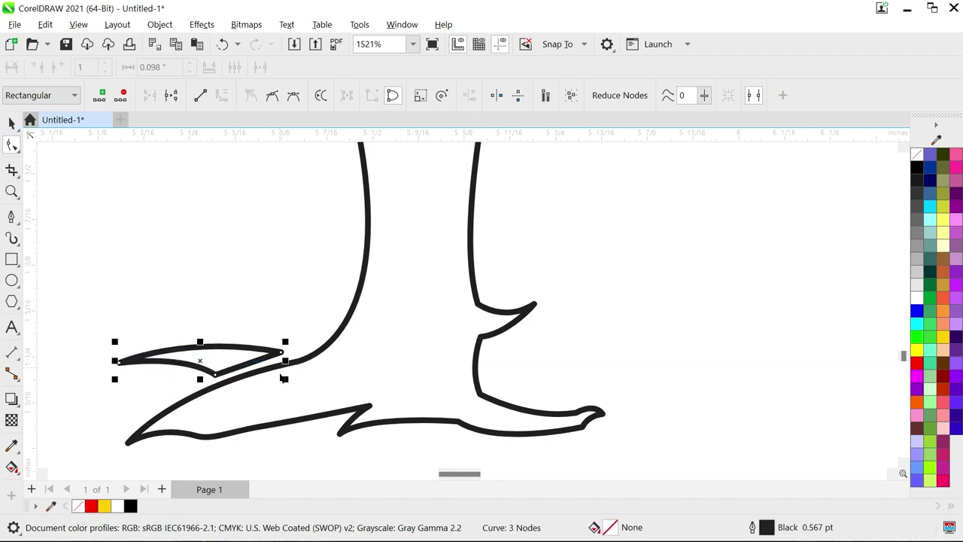
{"action": "scroll", "coordinate": [291, 383], "scroll_direction": "down", "scroll_amount": 4}
{"action": "left_click", "coordinate": [317, 354], "text": "shift"}
{"action": "left_click", "coordinate": [919, 171]}
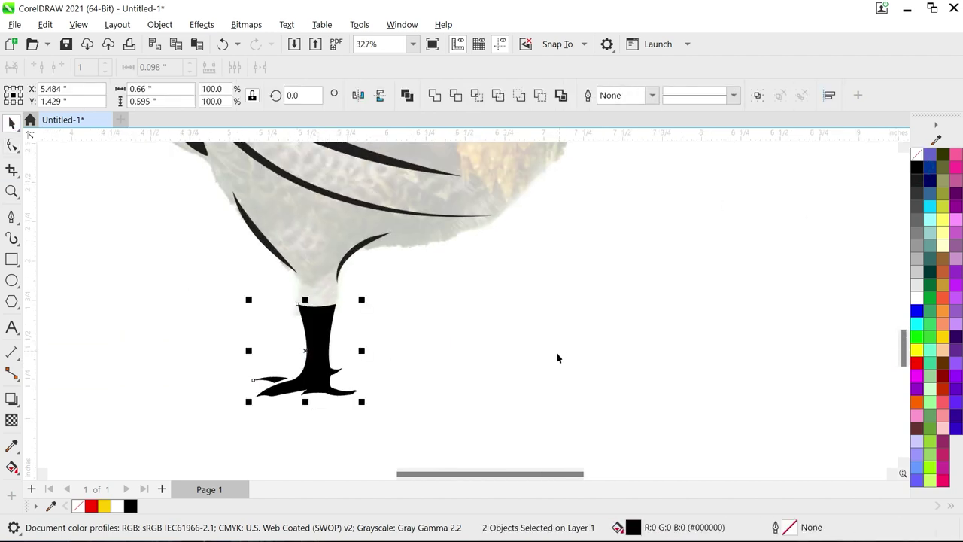
{"action": "left_click", "coordinate": [384, 433]}
Lengthen the middle toe by pulling its tip forward and down, and curve its underside with an added node.
{"action": "scroll", "coordinate": [312, 400], "scroll_direction": "up", "scroll_amount": 3}
{"action": "left_click", "coordinate": [311, 391]}
{"action": "scroll", "coordinate": [307, 397], "scroll_direction": "up", "scroll_amount": 6}
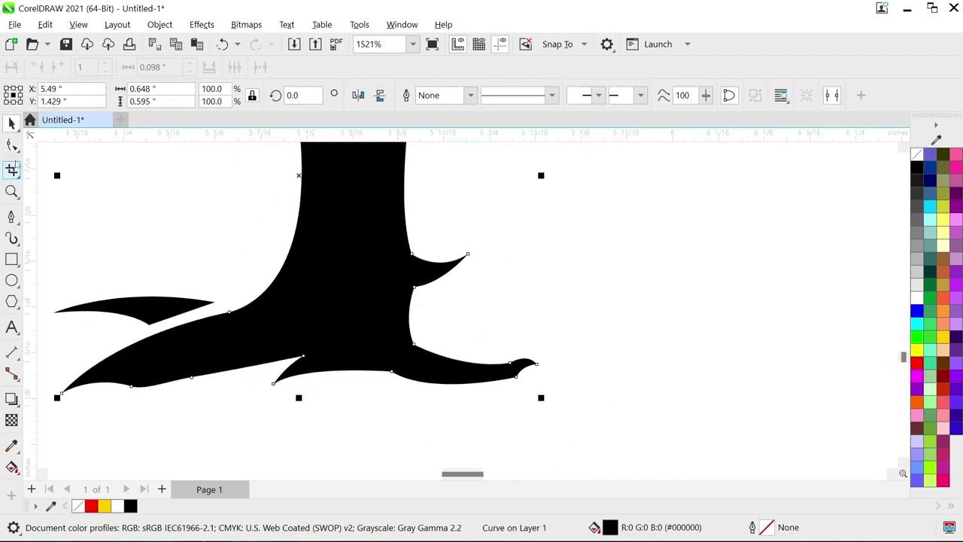
{"action": "left_click", "coordinate": [12, 144]}
{"action": "left_click_drag", "start_coordinate": [273, 384], "coordinate": [282, 360]}
{"action": "left_click_drag", "start_coordinate": [241, 391], "coordinate": [254, 373]}
{"action": "left_click", "coordinate": [311, 383]}
{"action": "left_click_drag", "start_coordinate": [316, 380], "coordinate": [311, 384]}
Remove the rear toe's lower claw node, round the toe's underside and shorten it by pulling the claw toward the leg.
{"action": "left_click", "coordinate": [515, 379]}
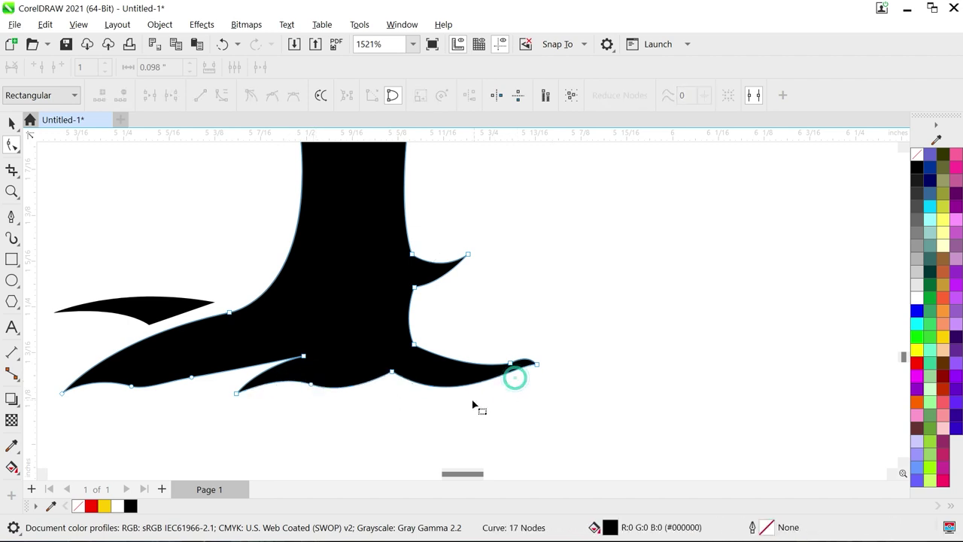
{"action": "left_click_drag", "start_coordinate": [493, 379], "coordinate": [429, 392]}
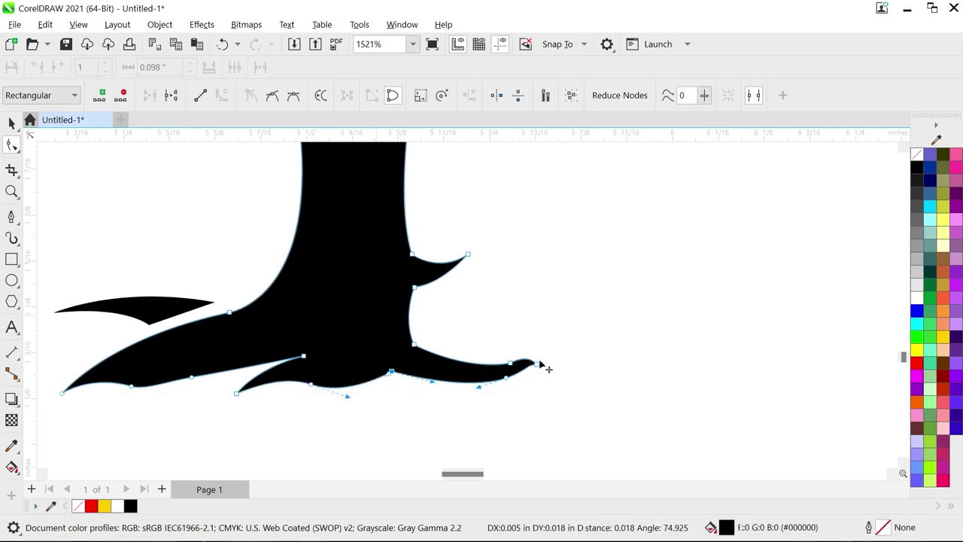
{"action": "left_click_drag", "start_coordinate": [543, 358], "coordinate": [478, 372]}
{"action": "left_click", "coordinate": [486, 413]}
Adjust the inner corner node of the separate upper toe.
{"action": "left_click", "coordinate": [127, 304]}
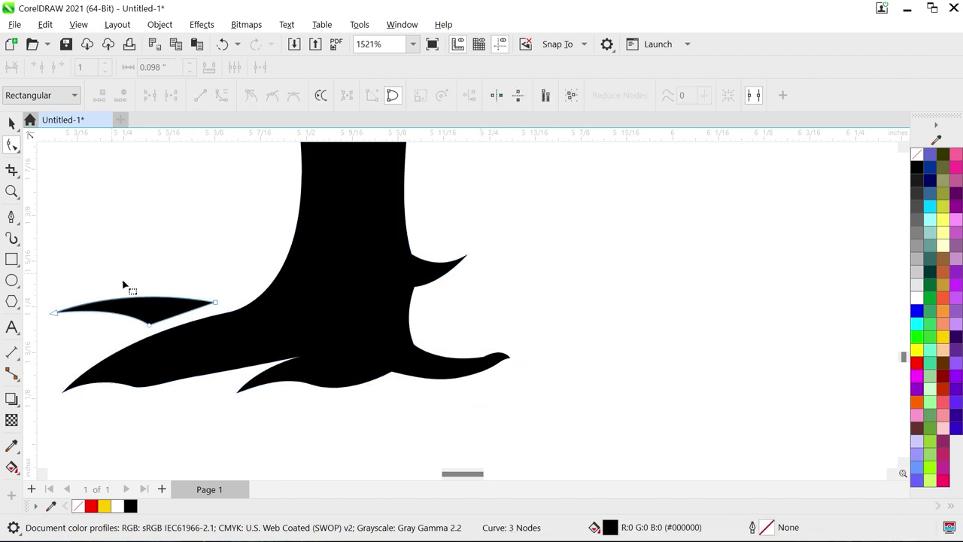
{"action": "left_click_drag", "start_coordinate": [118, 277], "coordinate": [237, 306]}
{"action": "left_click", "coordinate": [245, 276]}
{"action": "left_click", "coordinate": [218, 304]}
{"action": "left_click", "coordinate": [242, 257]}
{"action": "scroll", "coordinate": [299, 391], "scroll_direction": "down", "scroll_amount": 3}
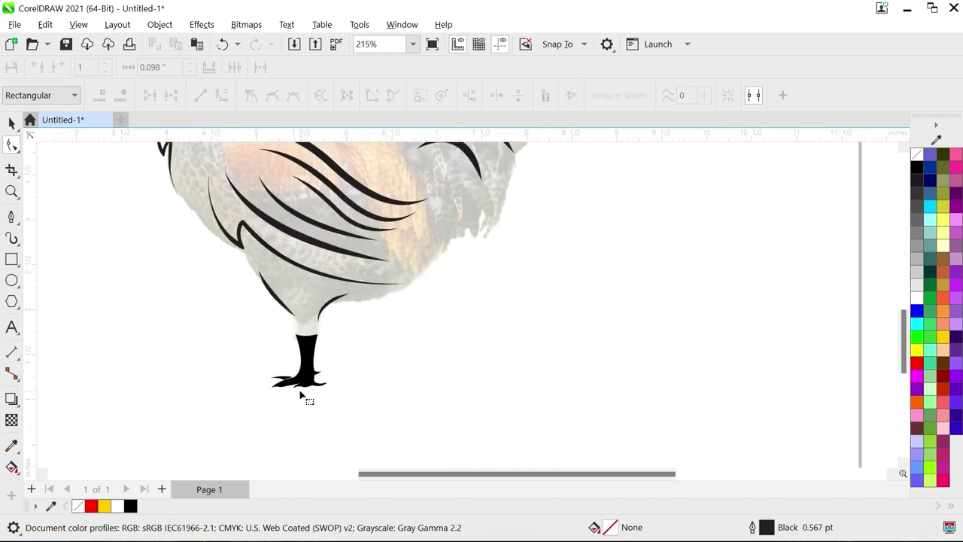
Duplicate the rooster's jagged front neck stroke below the tail and rotate the copy.
{"action": "scroll", "coordinate": [297, 392], "scroll_direction": "down", "scroll_amount": 5}
{"action": "key", "text": "space"}
{"action": "scroll", "coordinate": [329, 322], "scroll_direction": "up", "scroll_amount": 2}
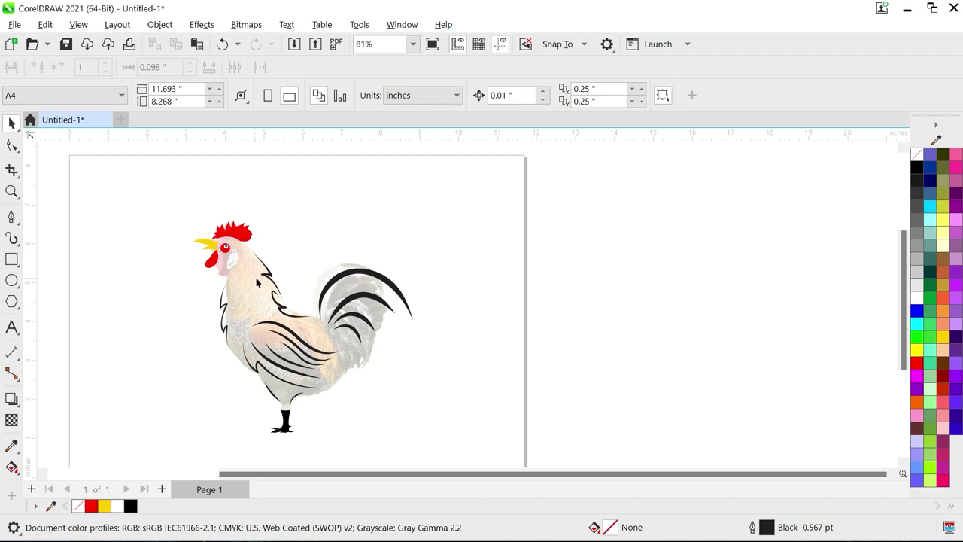
{"action": "left_click_drag", "start_coordinate": [182, 277], "coordinate": [255, 353]}
{"action": "left_click_drag", "start_coordinate": [223, 316], "coordinate": [360, 382]}
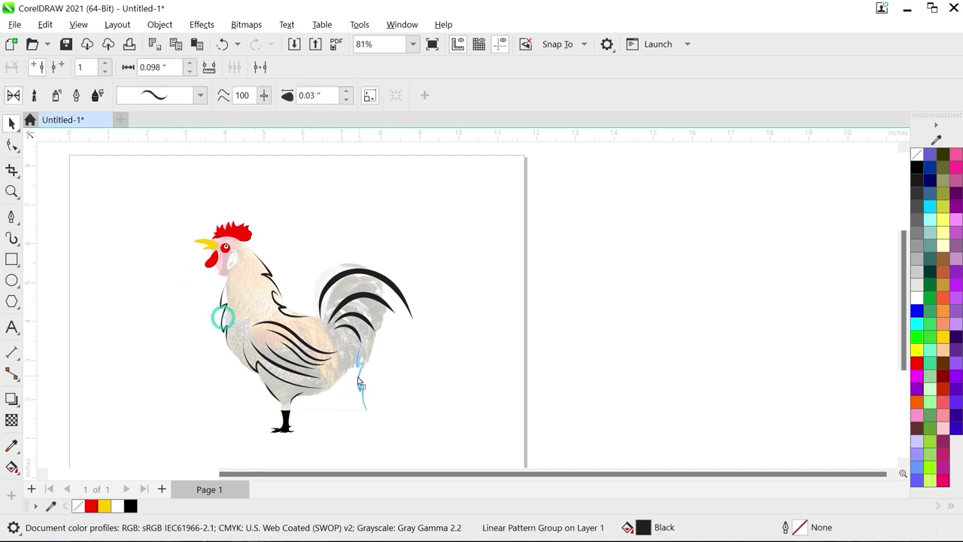
{"action": "left_click_drag", "start_coordinate": [383, 345], "coordinate": [419, 369]}
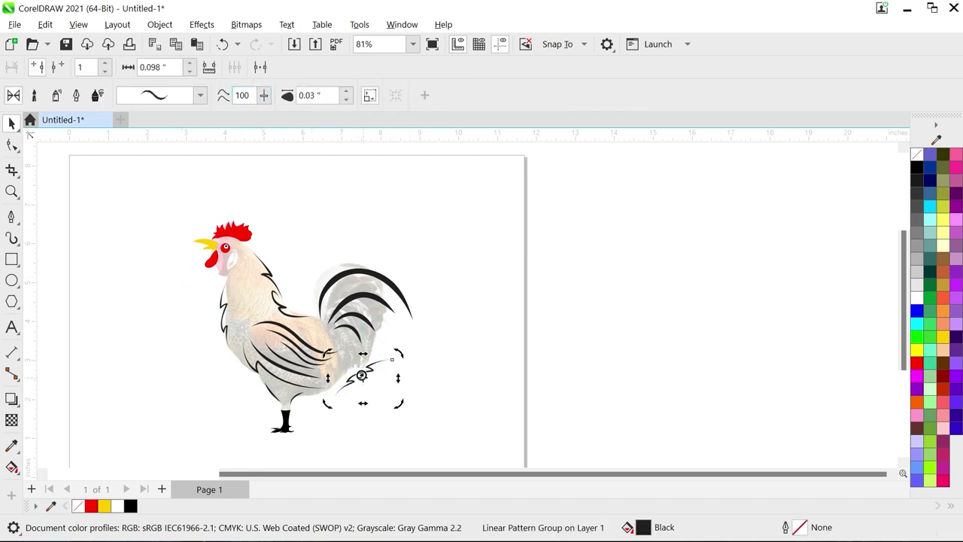
Rotate and move the duplicated jagged stroke so it follows the rear body edge between the tail and the belly.
{"action": "scroll", "coordinate": [362, 375], "scroll_direction": "up", "scroll_amount": 2}
{"action": "mouse_move", "coordinate": [366, 409]}
{"action": "left_mouse_down"}
{"action": "mouse_move", "coordinate": [338, 313]}
{"action": "mouse_move", "coordinate": [366, 362]}
{"action": "left_mouse_up"}
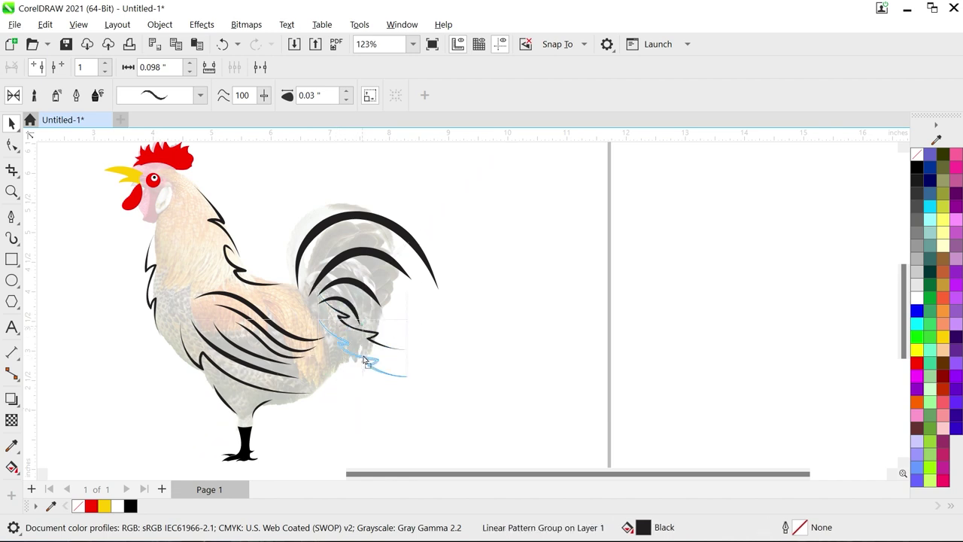
{"action": "left_click_drag", "start_coordinate": [418, 398], "coordinate": [425, 323]}
{"action": "left_click_drag", "start_coordinate": [531, 322], "coordinate": [310, 418]}
{"action": "left_click_drag", "start_coordinate": [365, 364], "coordinate": [340, 356]}
{"action": "left_click", "coordinate": [525, 404]}
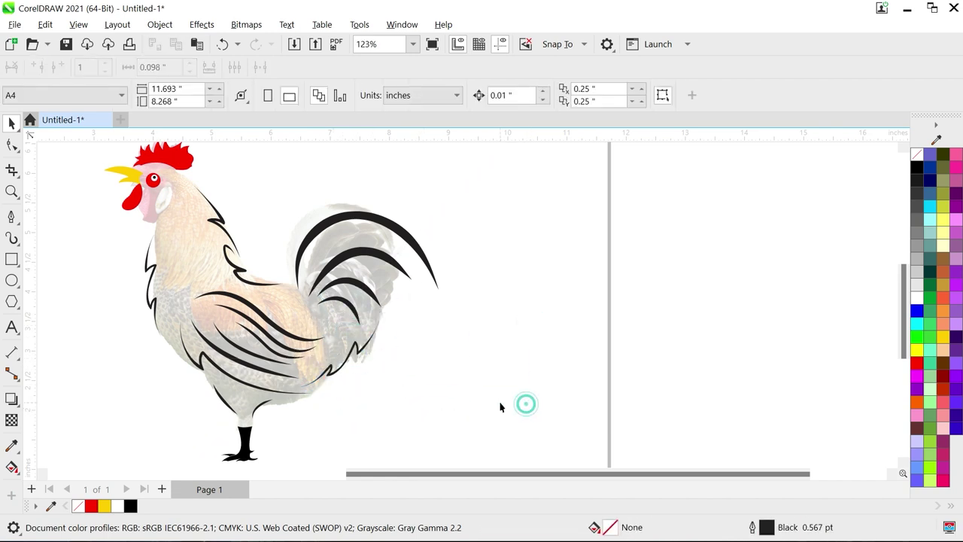
Unlock the faded rooster reference photo and move it off the page, clear of the drawing.
{"action": "scroll", "coordinate": [477, 380], "scroll_direction": "down", "scroll_amount": 1}
{"action": "scroll", "coordinate": [205, 188], "scroll_direction": "up", "scroll_amount": 2}
{"action": "scroll", "coordinate": [241, 226], "scroll_direction": "down", "scroll_amount": 1}
{"action": "right_click", "coordinate": [257, 251]}
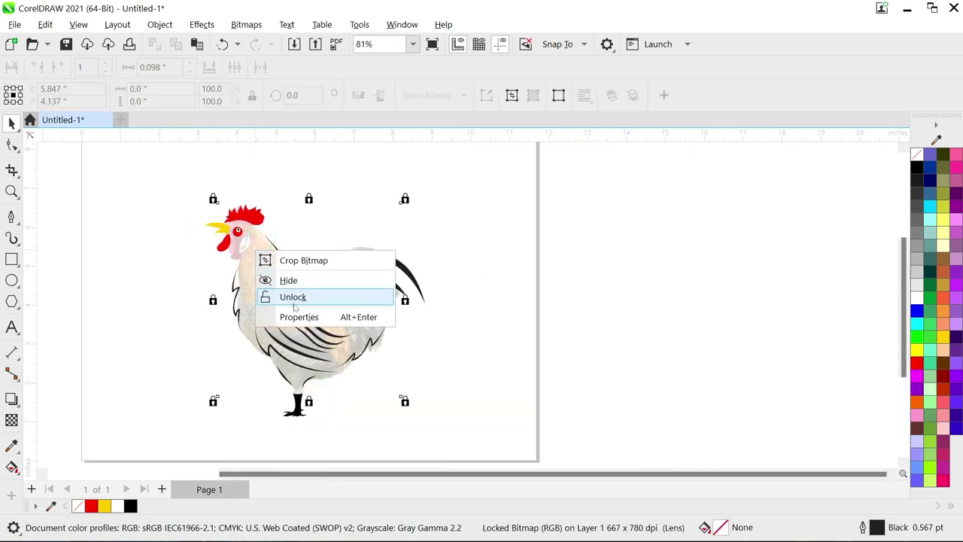
{"action": "left_click", "coordinate": [294, 299]}
{"action": "left_click_drag", "start_coordinate": [269, 292], "coordinate": [605, 284]}
Recolor the rooster's comb, beak, wattle and the red circle of the eye with a black fill.
{"action": "scroll", "coordinate": [271, 213], "scroll_direction": "up", "scroll_amount": 1}
{"action": "left_click", "coordinate": [252, 217]}
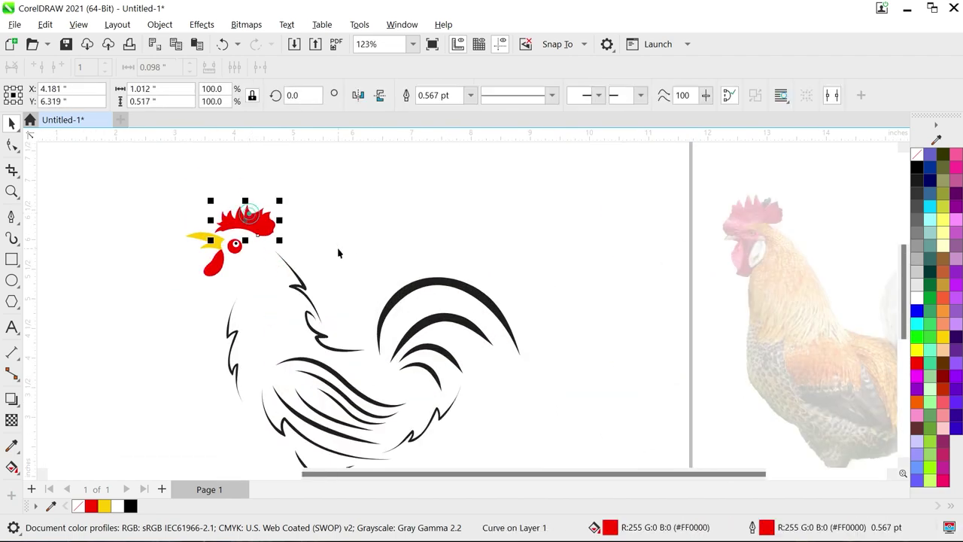
{"action": "left_click", "coordinate": [916, 168]}
{"action": "key", "text": "Tab"}
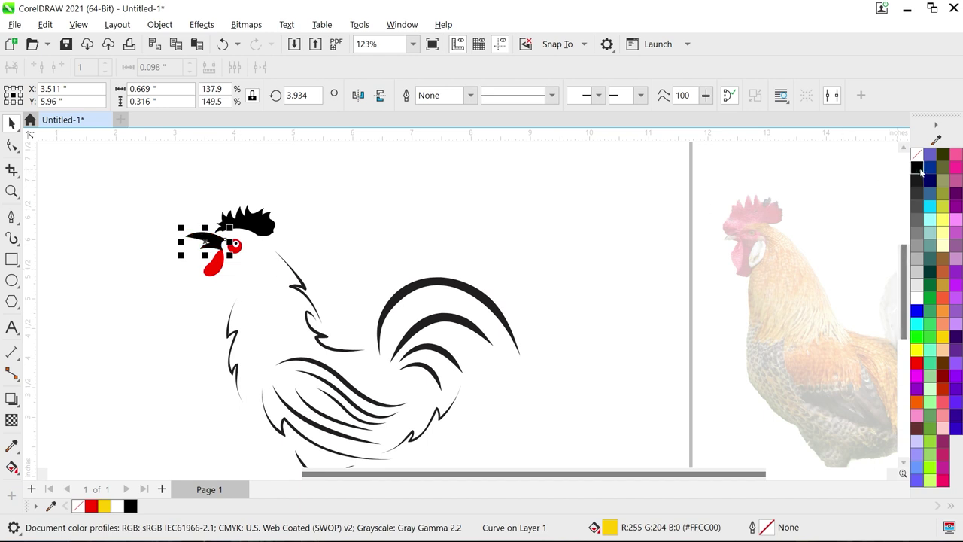
{"action": "left_click", "coordinate": [208, 269]}
{"action": "left_click", "coordinate": [917, 169]}
{"action": "scroll", "coordinate": [243, 250], "scroll_direction": "up", "scroll_amount": 1}
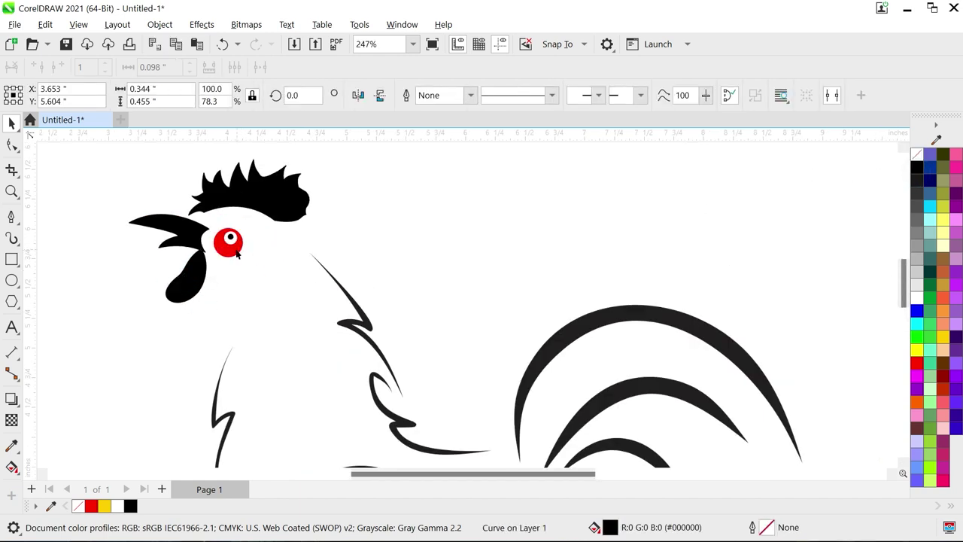
{"action": "left_click", "coordinate": [237, 253]}
{"action": "left_click", "coordinate": [917, 167]}
Enlarge the black wattle to about 0.40 by 0.54 inches and the beak to about 0.72 by 0.34 inches.
{"action": "left_click", "coordinate": [194, 279]}
{"action": "mouse_move", "coordinate": [211, 307]}
{"action": "left_mouse_down"}
{"action": "mouse_move", "coordinate": [218, 316]}
{"action": "mouse_move", "coordinate": [197, 317]}
{"action": "left_mouse_up"}
{"action": "scroll", "coordinate": [239, 301], "scroll_direction": "down", "scroll_amount": 1}
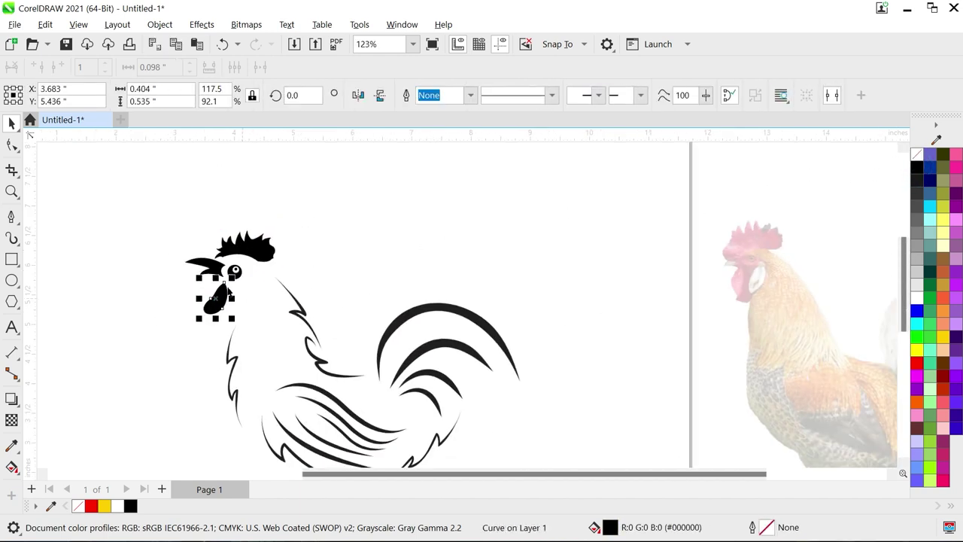
{"action": "left_click_drag", "start_coordinate": [234, 291], "coordinate": [234, 292]}
{"action": "left_click_drag", "start_coordinate": [178, 282], "coordinate": [174, 294]}
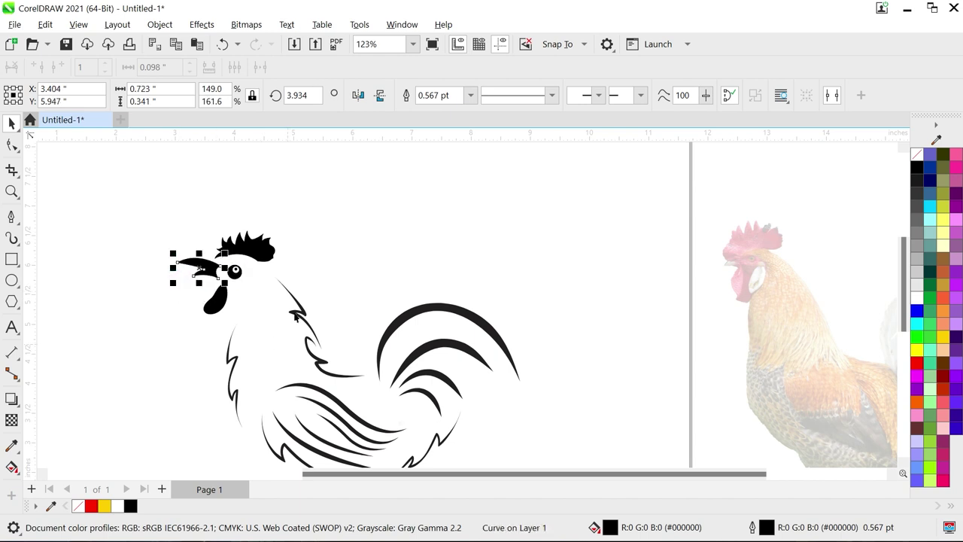
Slightly enlarge the black leg and foot and select the whole rooster drawing.
{"action": "left_click", "coordinate": [330, 201]}
{"action": "scroll", "coordinate": [244, 237], "scroll_direction": "down", "scroll_amount": 1}
{"action": "left_click_drag", "start_coordinate": [159, 196], "coordinate": [268, 292]}
{"action": "left_click", "coordinate": [398, 225]}
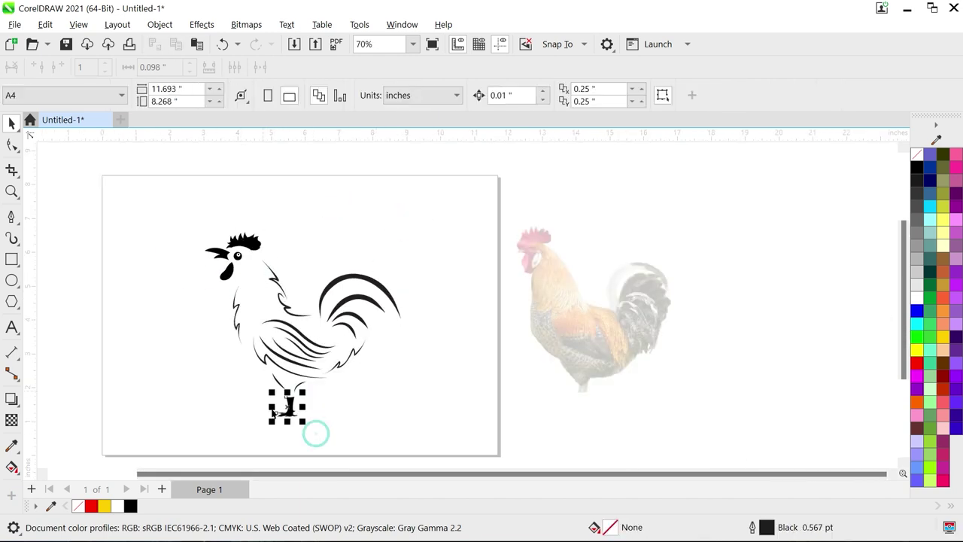
{"action": "left_click_drag", "start_coordinate": [272, 421], "coordinate": [264, 430]}
{"action": "left_click", "coordinate": [364, 403]}
{"action": "scroll", "coordinate": [363, 404], "scroll_direction": "down", "scroll_amount": 1}
{"action": "left_click_drag", "start_coordinate": [426, 183], "coordinate": [204, 382]}
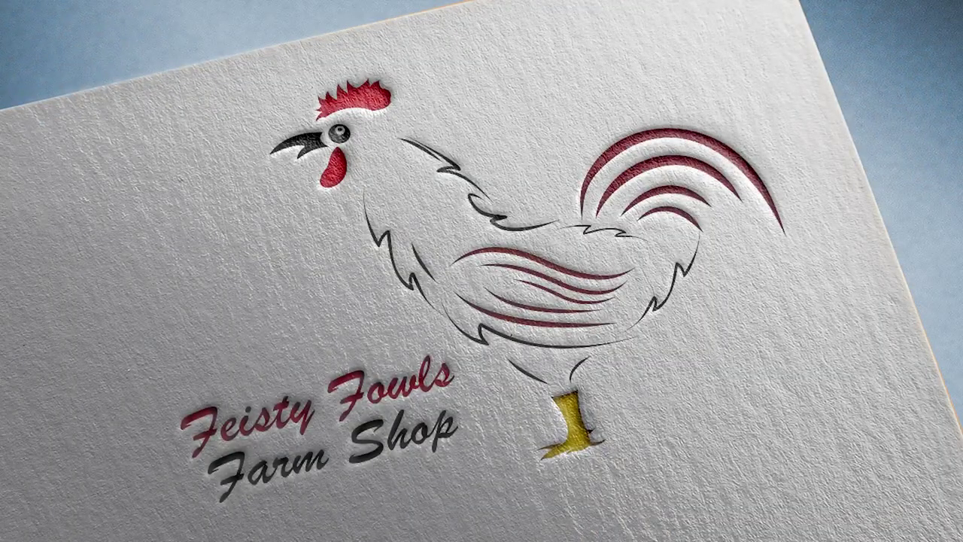